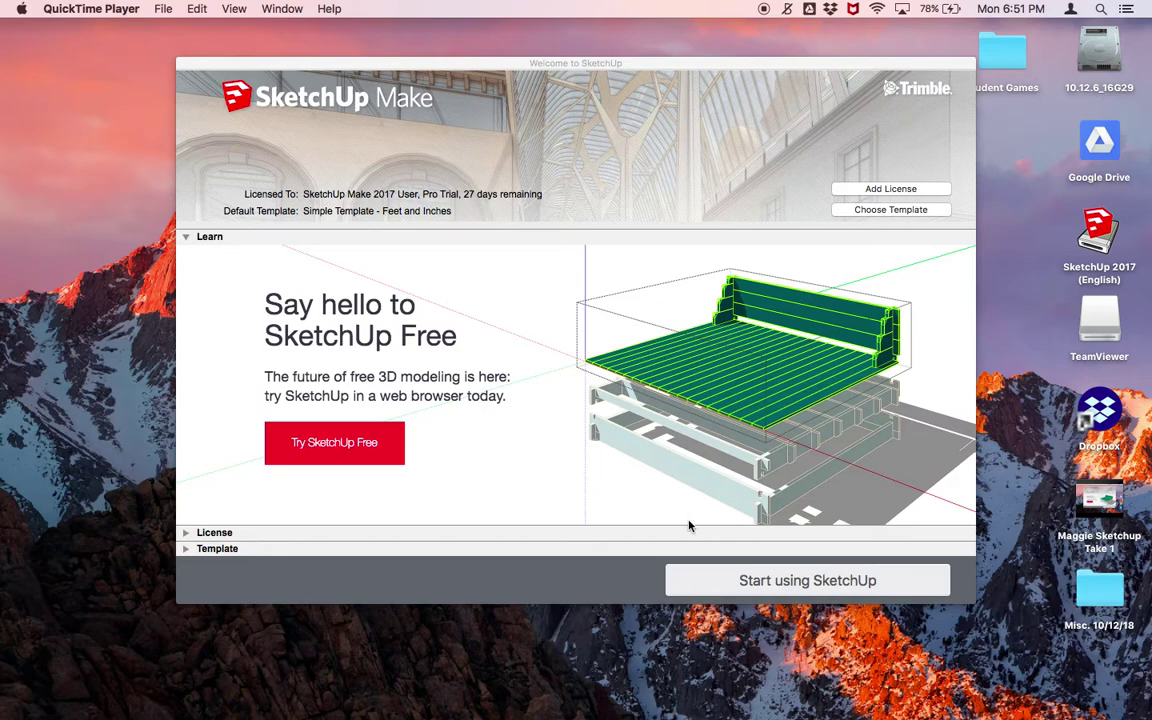
Start a new model with the Simple Template in Feet and Inches, and ignore the pending extension updates.
left_click(705, 582)
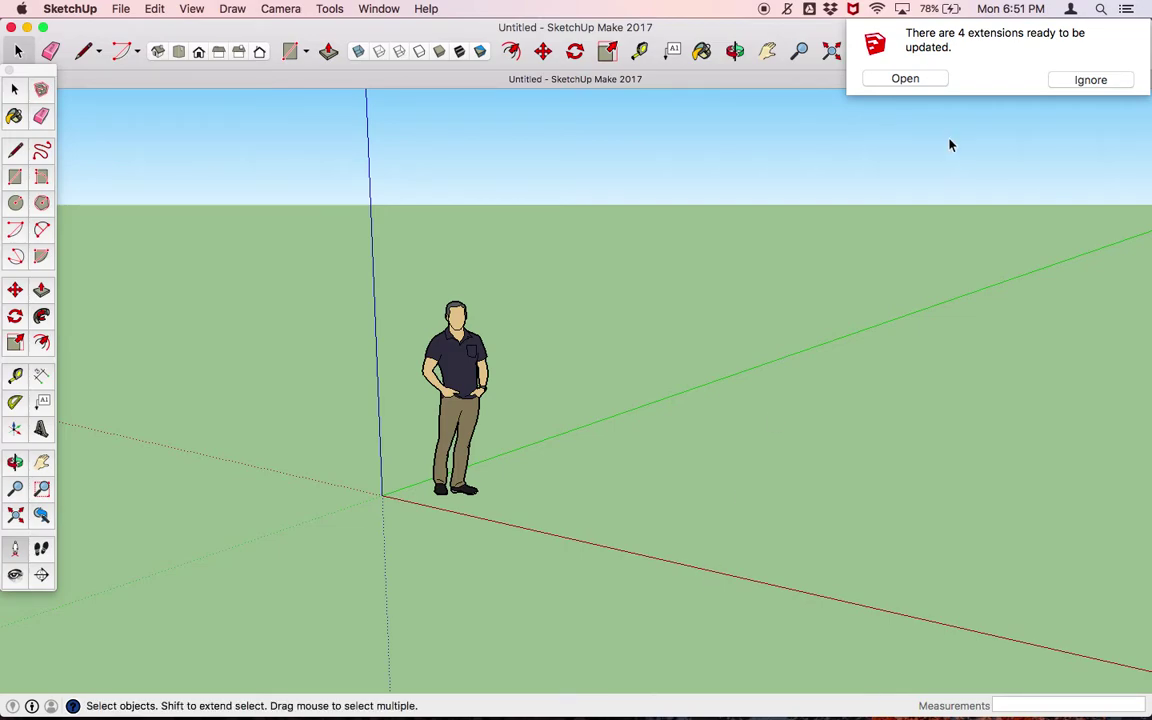
left_click(1075, 81)
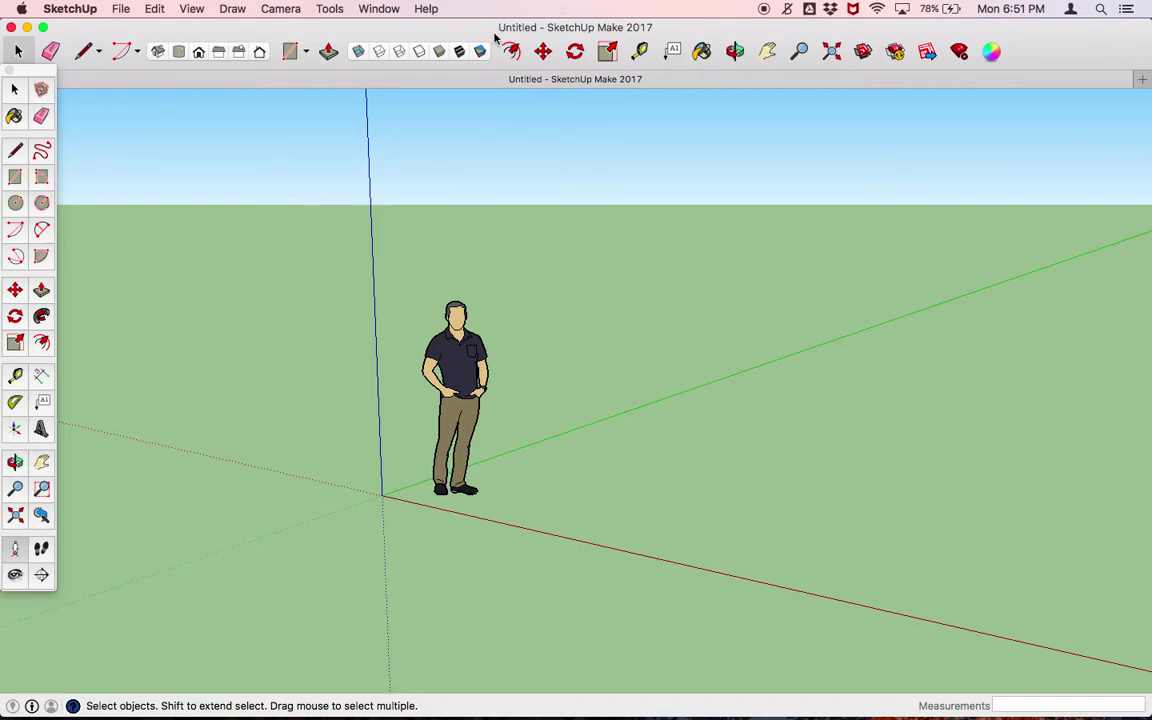
Open the toolbar customization and examine the available items, including Standard Views, Styles and Colors, without changing the toolbar.
left_click(192, 9)
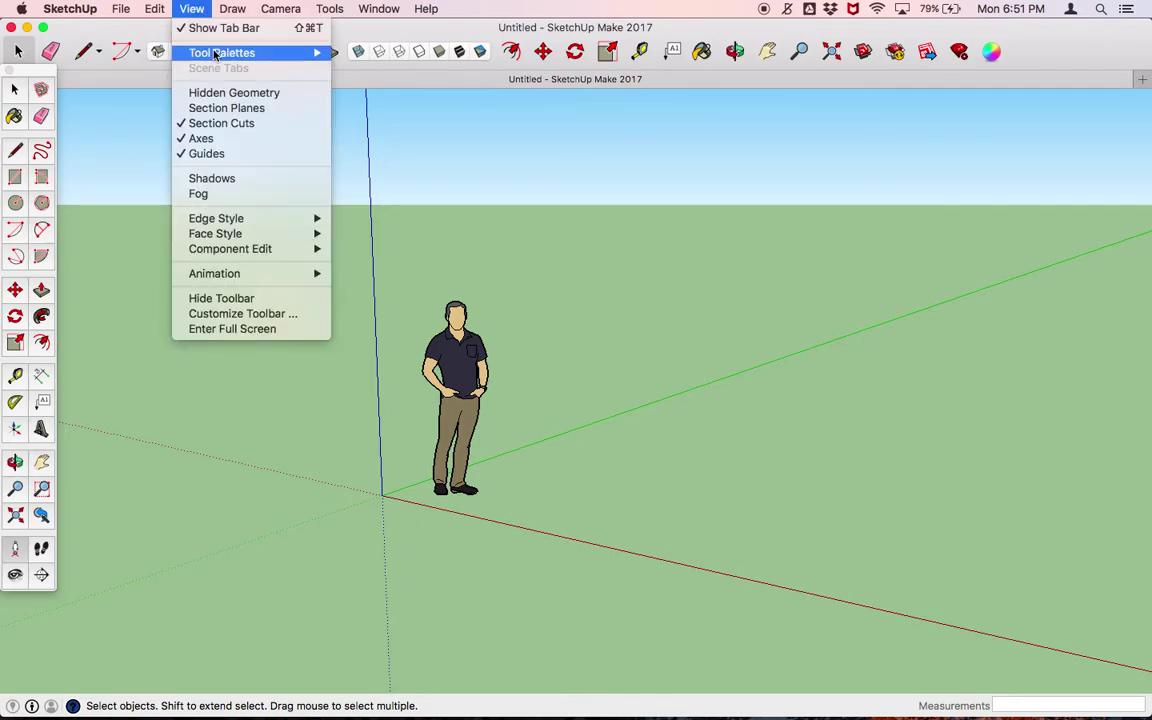
mouse_move(196, 52)
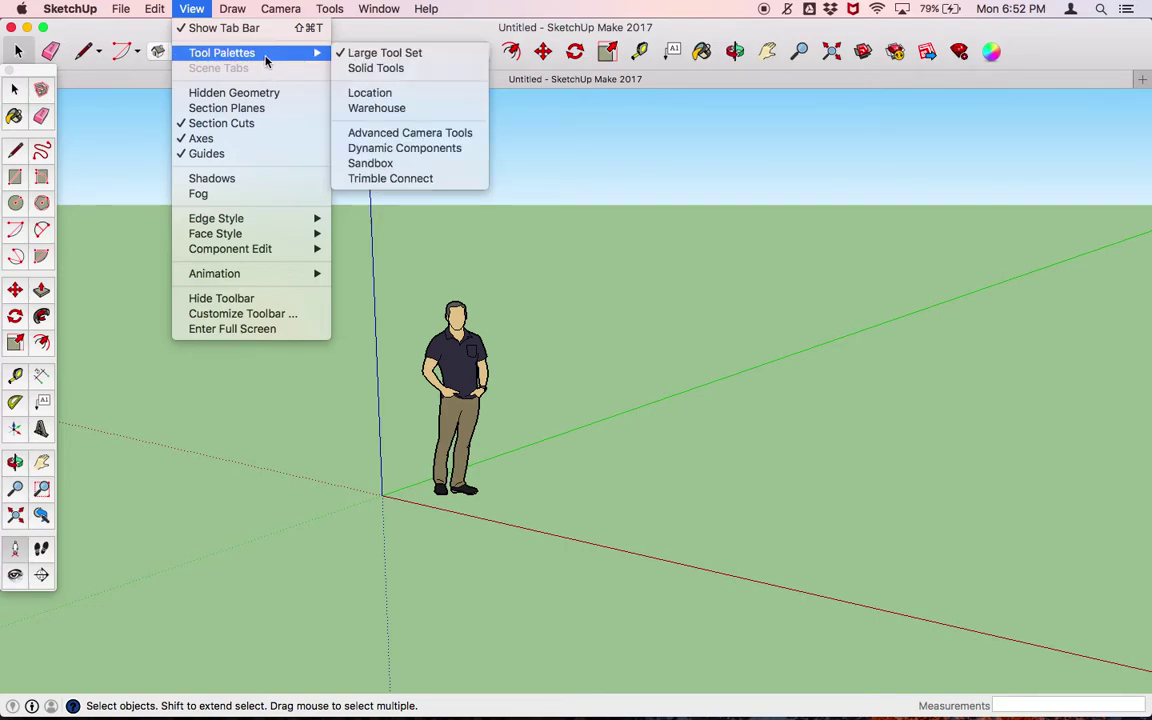
left_click(246, 315)
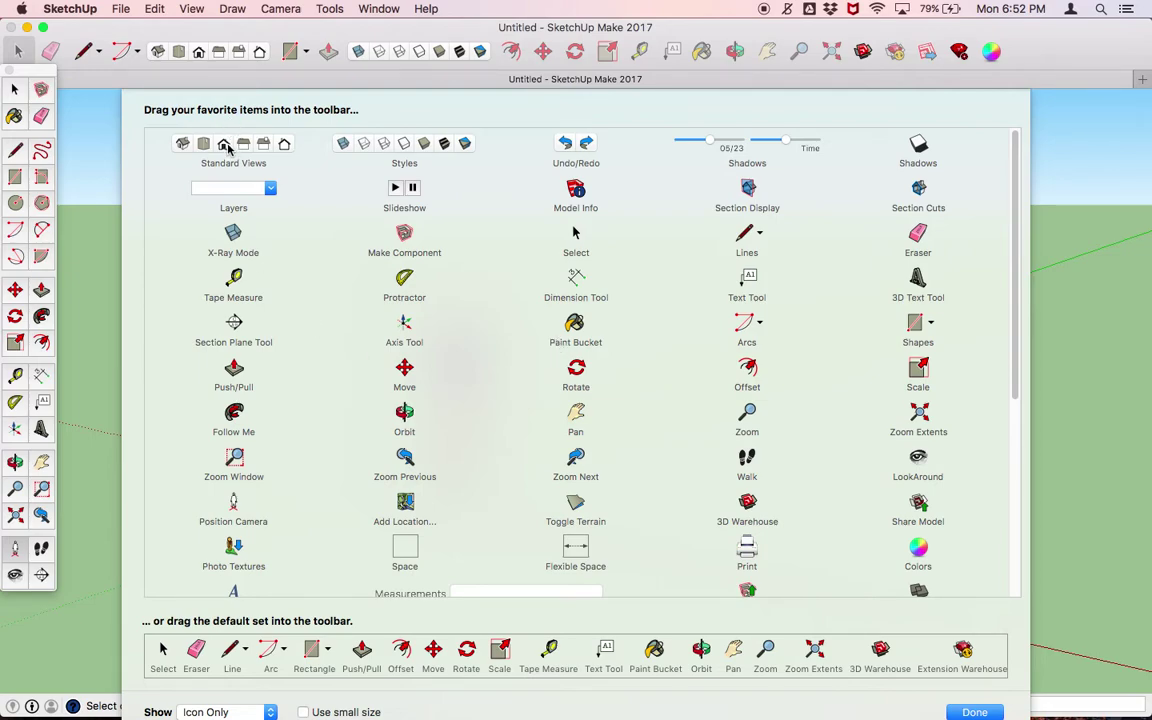
left_click_drag(228, 148, 213, 128)
left_click_drag(360, 143, 380, 58)
mouse_move(918, 545)
left_mouse_down()
mouse_move(950, 200)
mouse_move(975, 85)
mouse_move(930, 350)
mouse_move(920, 562)
left_mouse_up()
left_click(974, 712)
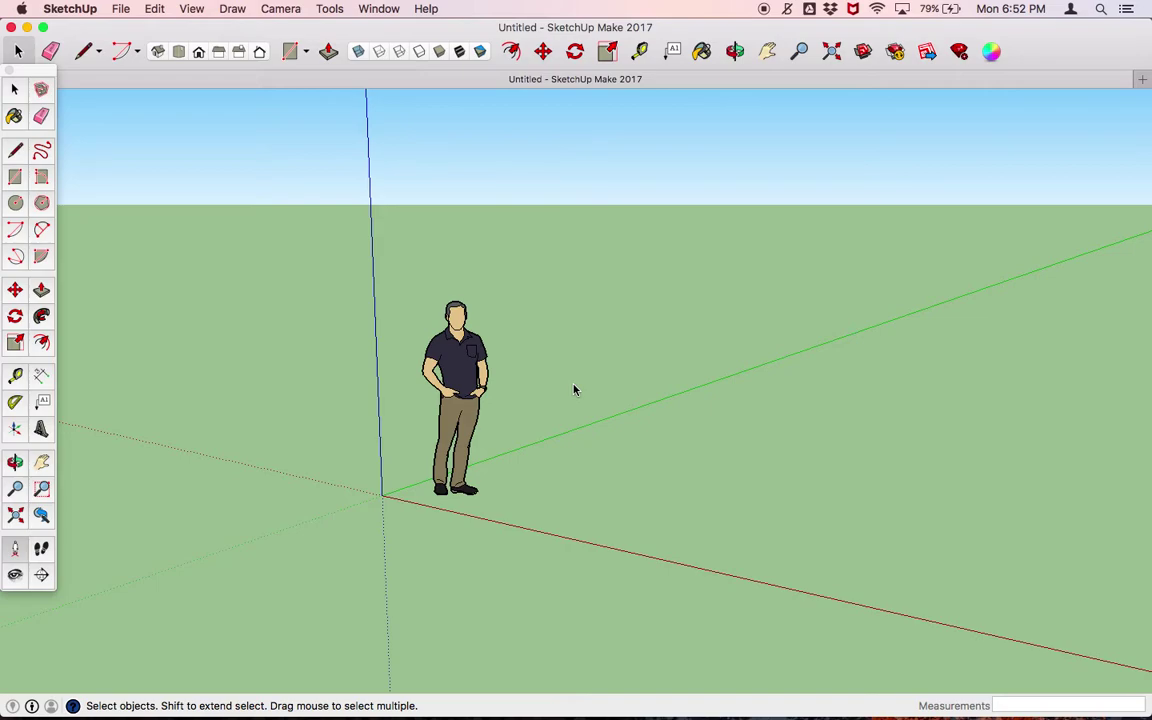
Zoom in and out and orbit around the scale figure to view the empty model from different distances and angles.
scroll(574, 390, "down", 5)
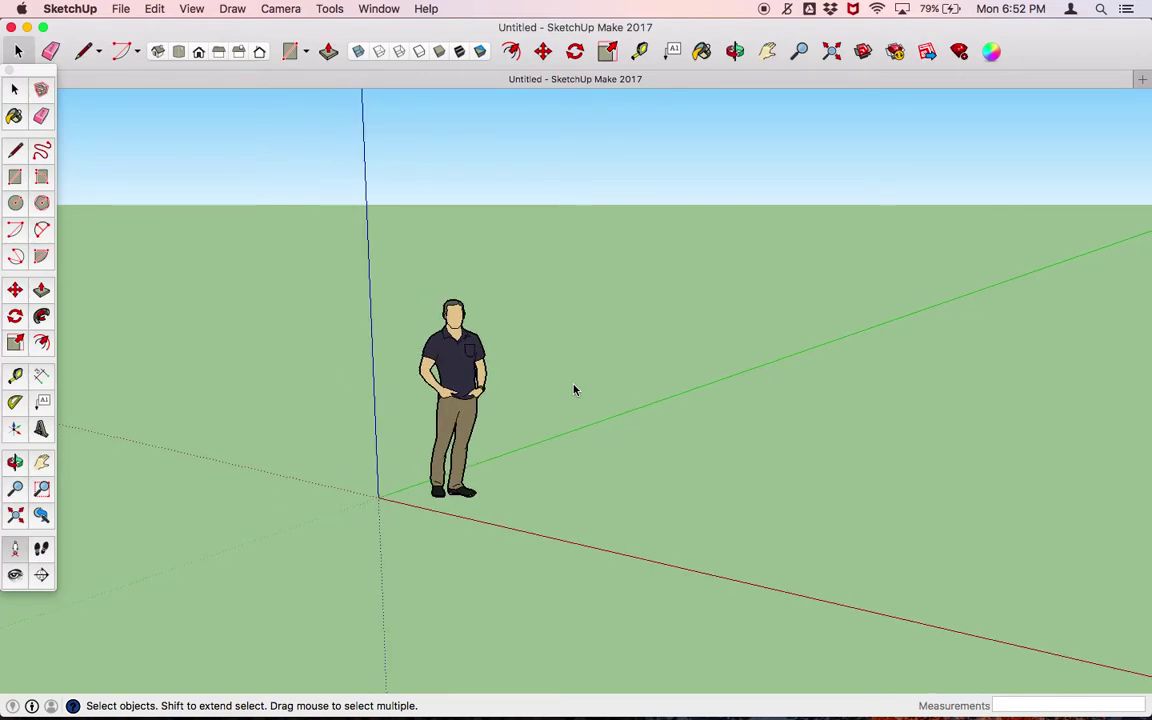
scroll(574, 390, "up", 5)
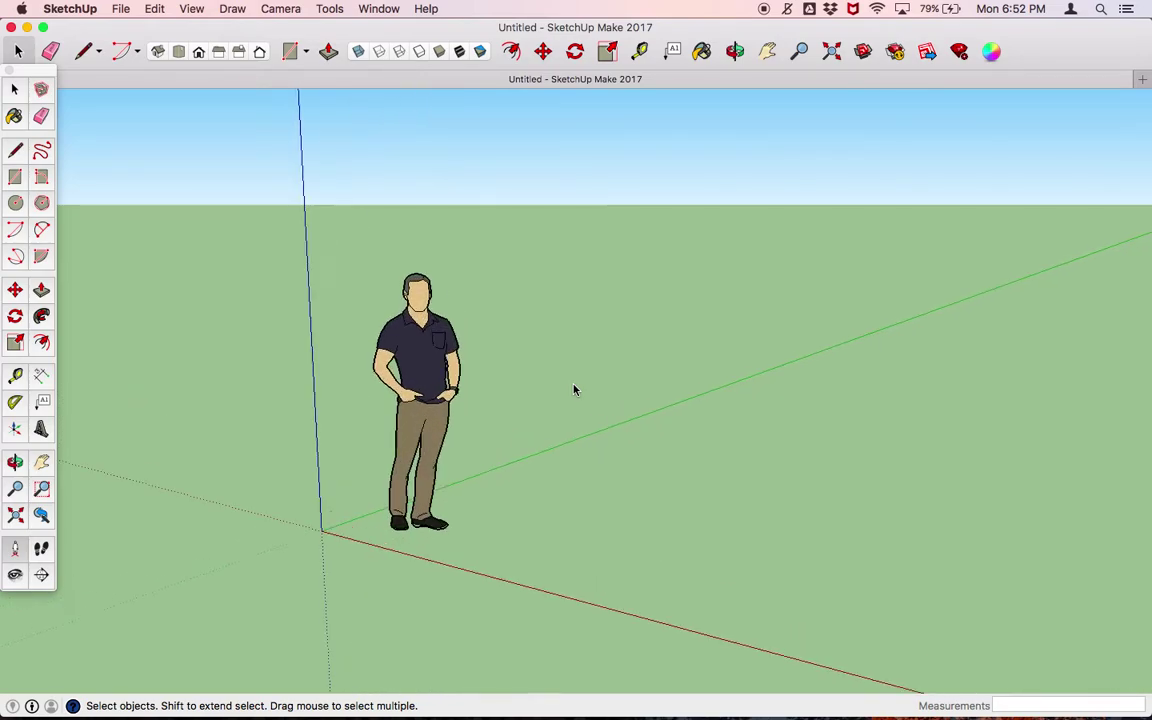
scroll(574, 390, "down", 5)
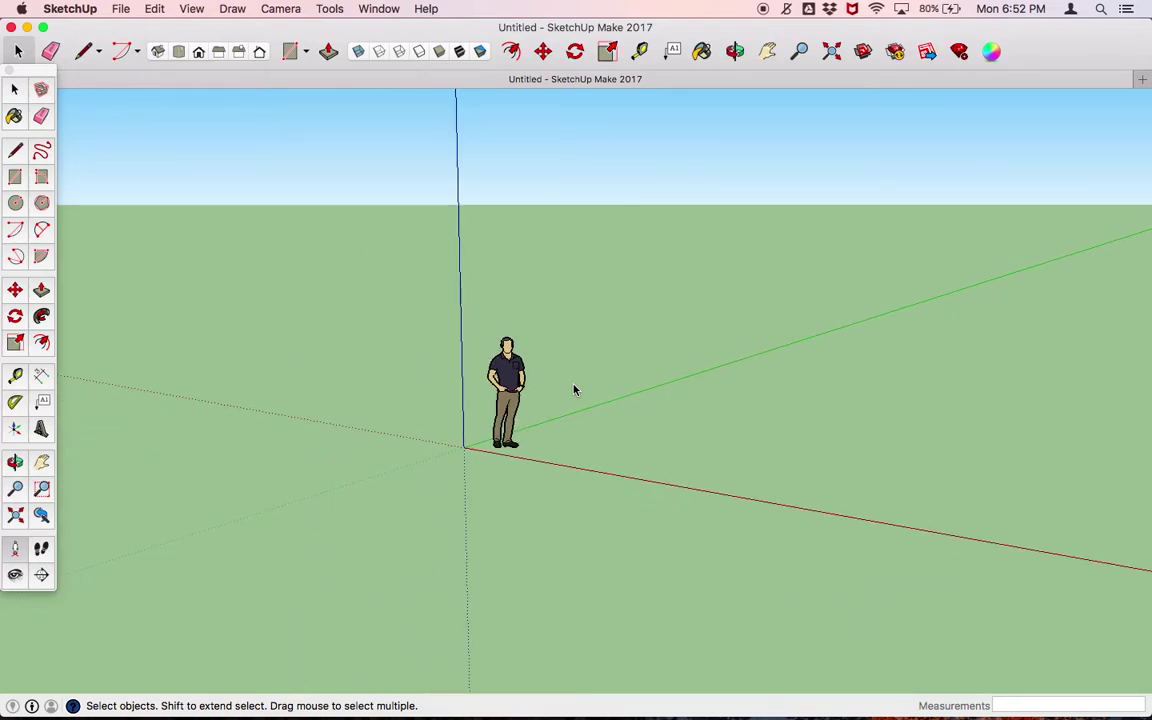
scroll(574, 390, "up", 4)
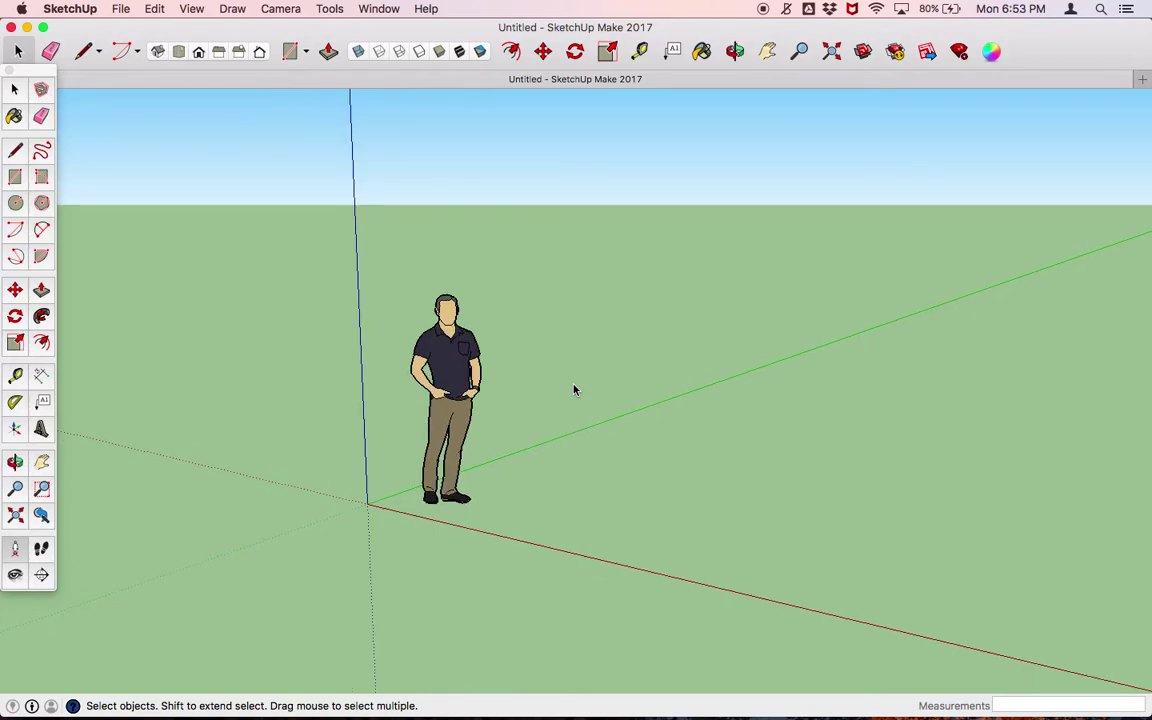
key("o")
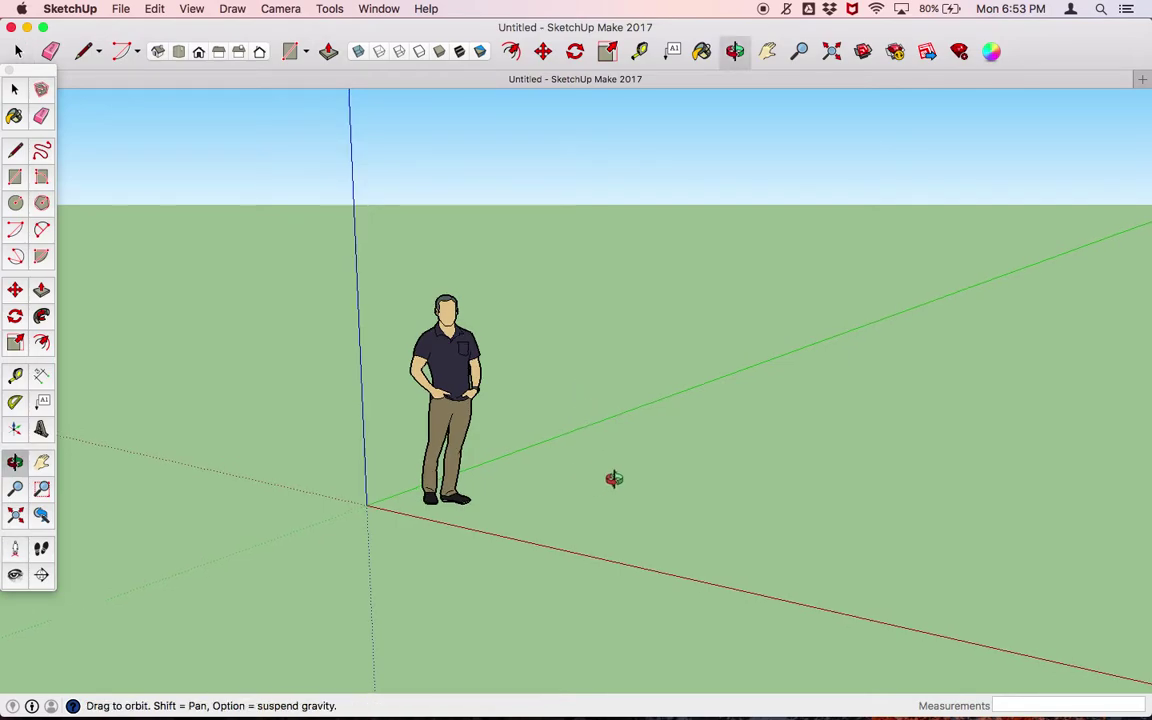
left_click_drag(612, 478, 514, 431)
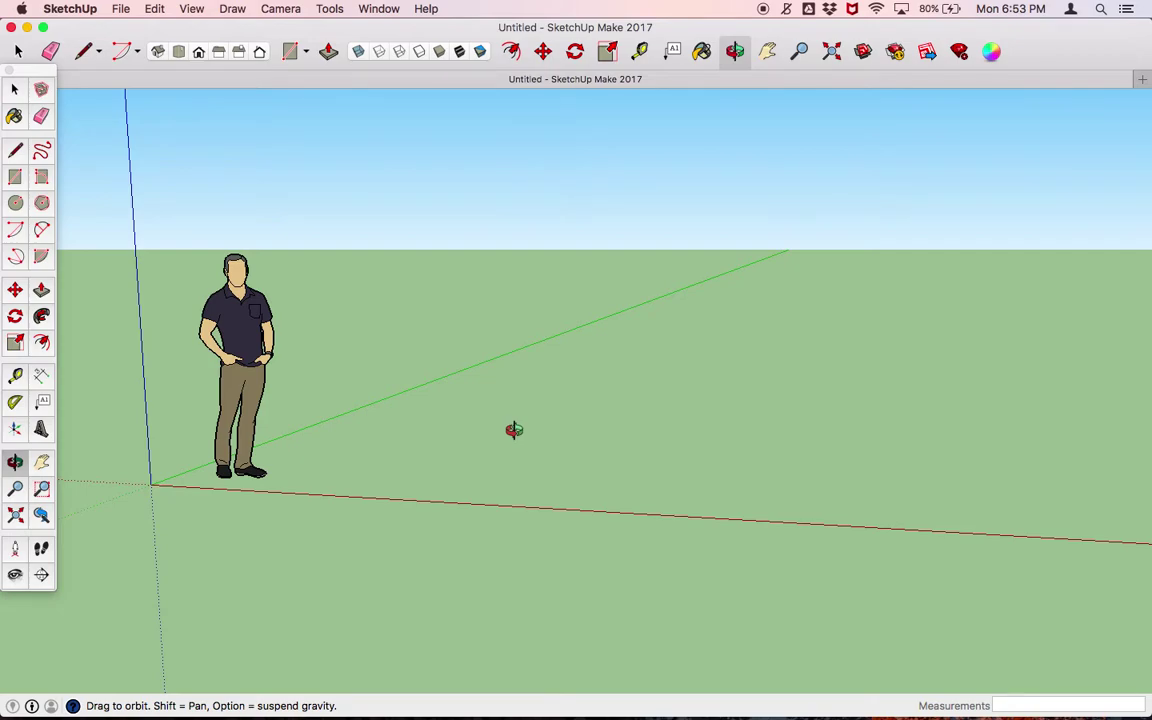
scroll(514, 430, "down", 3)
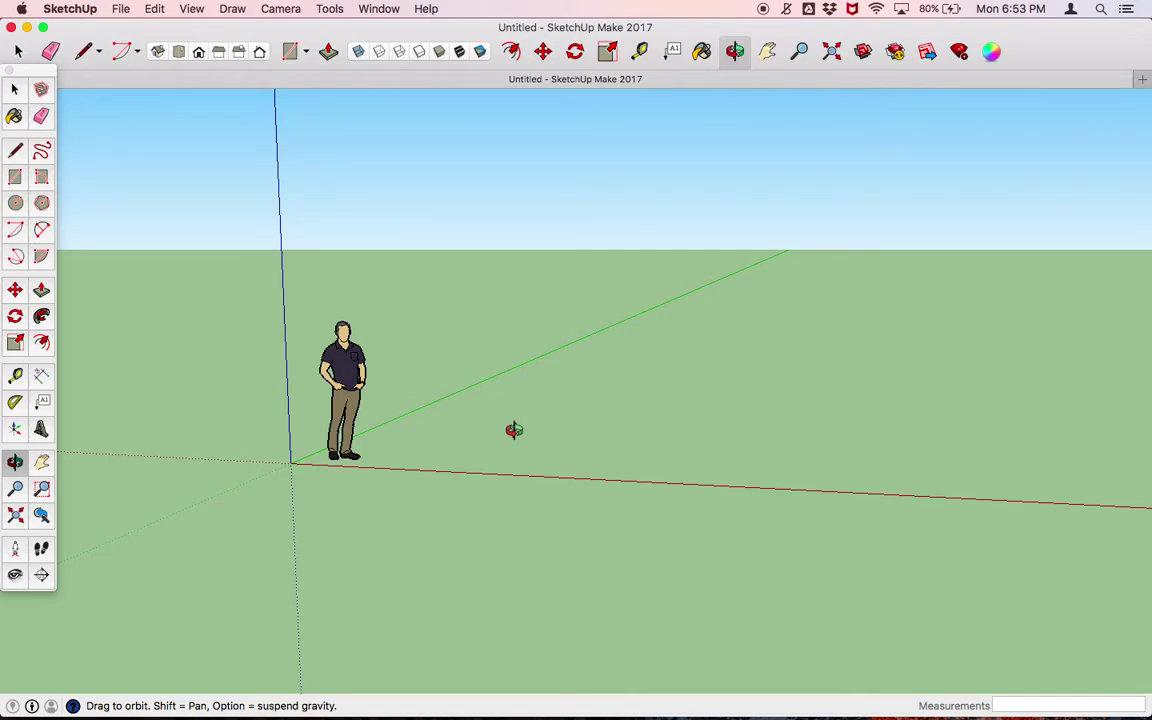
Draw a 30' by 20' floor rectangle on the ground, starting at the origin with the long side along the red axis.
key("r")
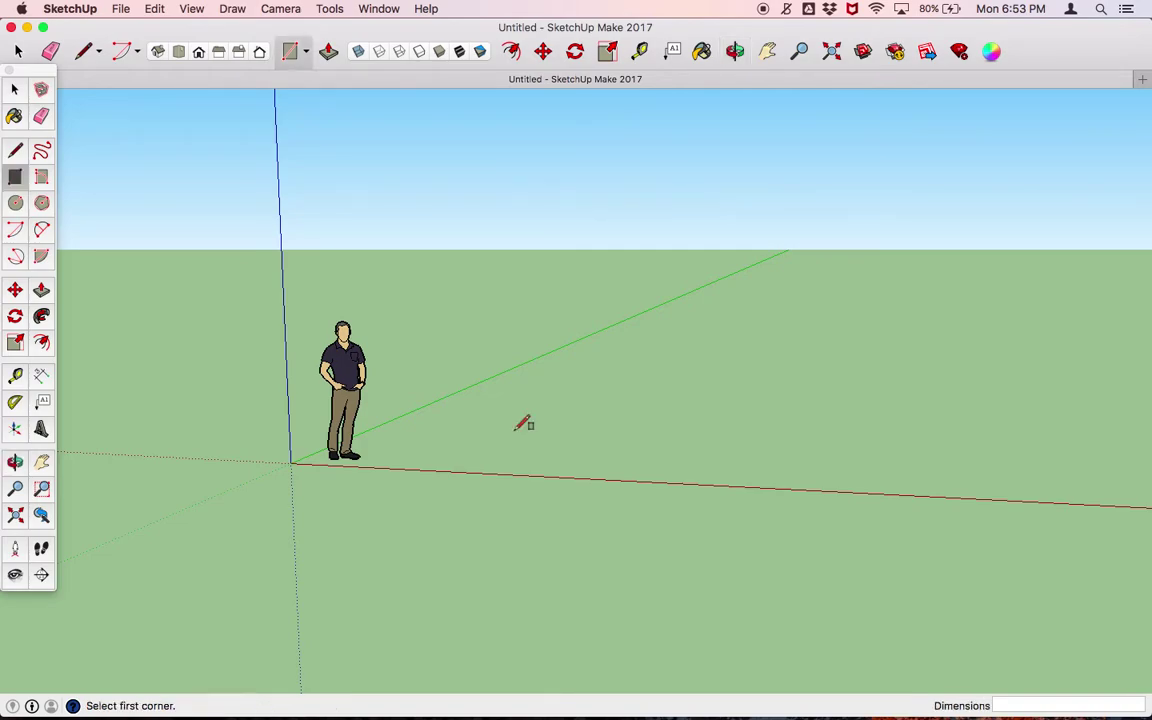
left_click(290, 462)
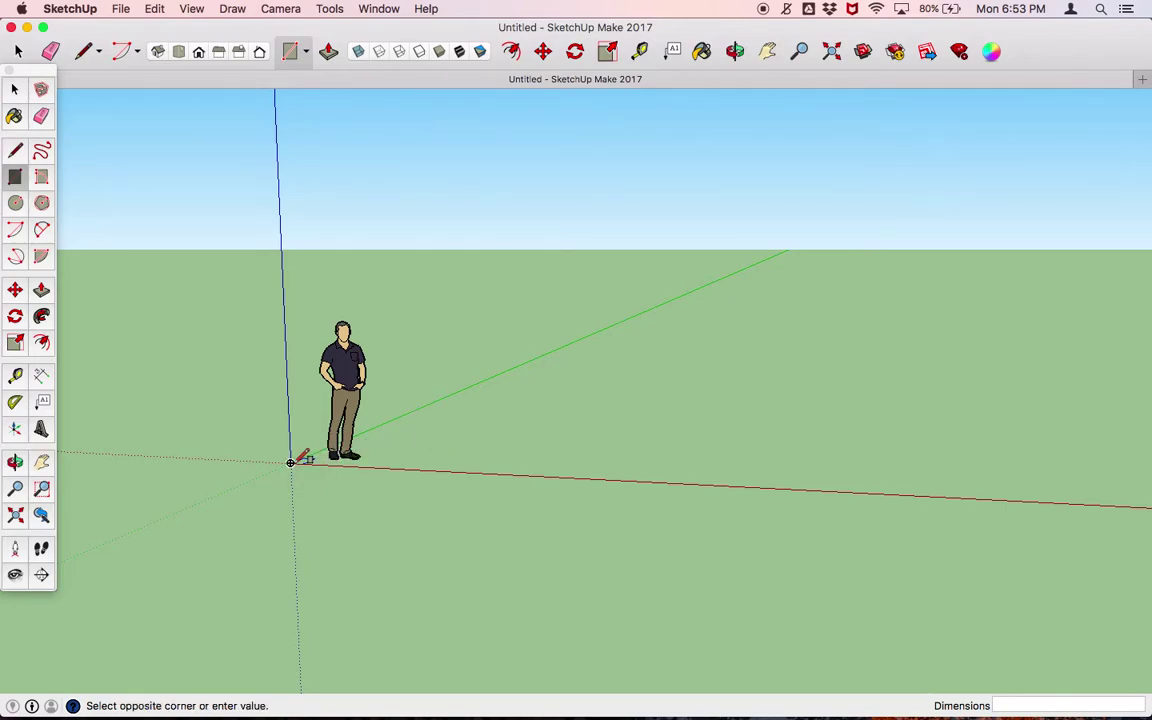
left_click(709, 427)
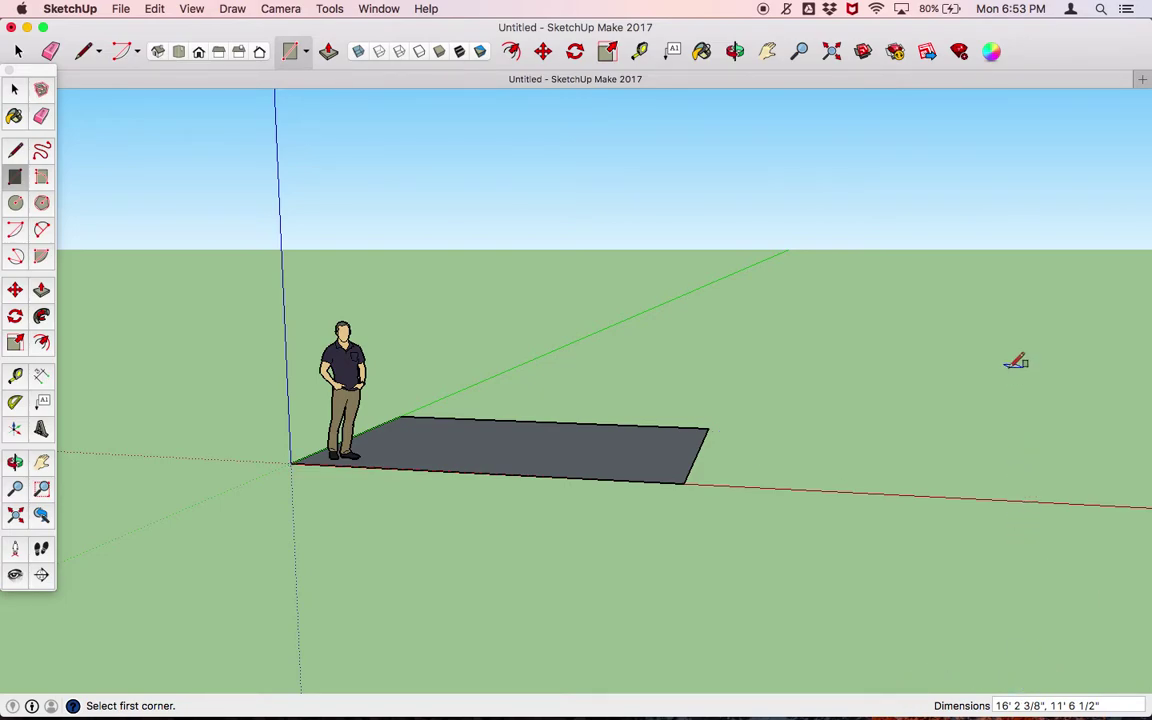
type("30',")
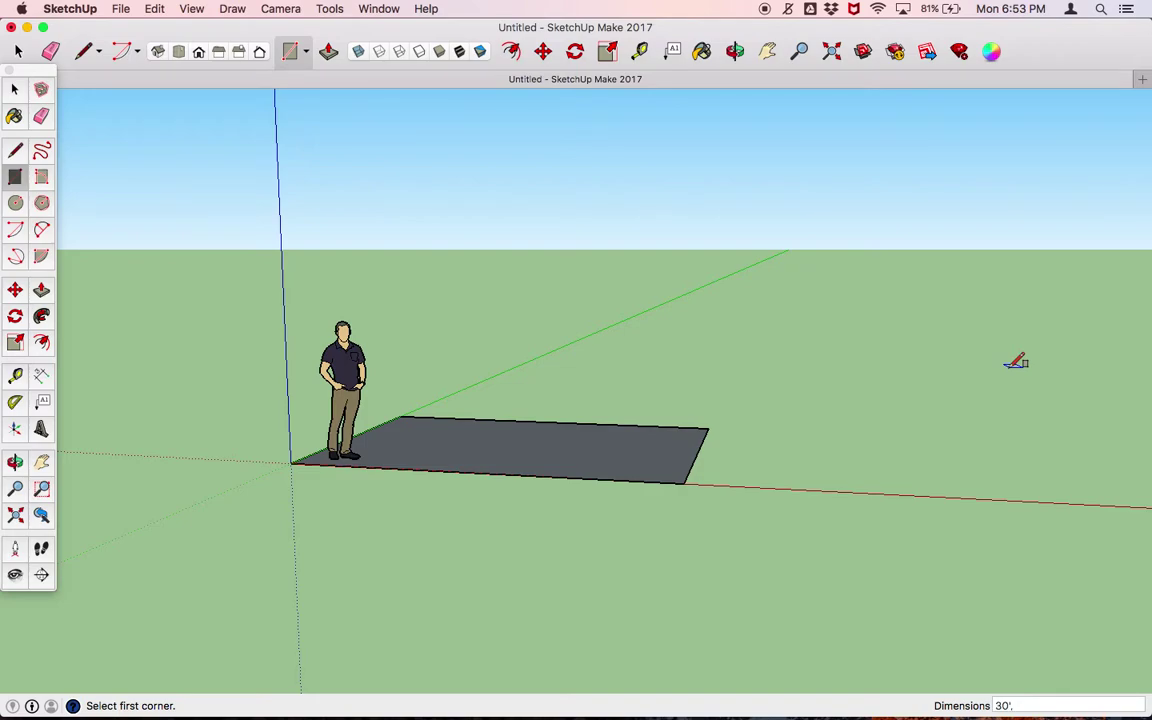
type(" 20'")
key("Return")
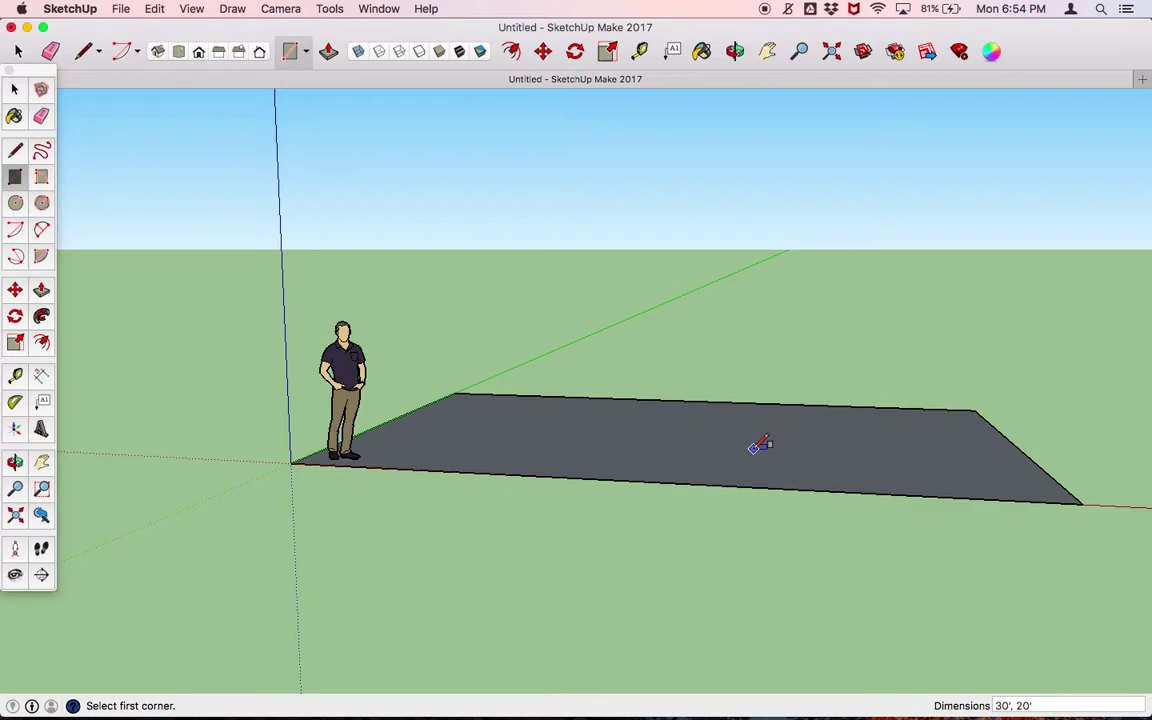
Offset the floor rectangle's outline 6" inward to outline the exterior walls.
key("f")
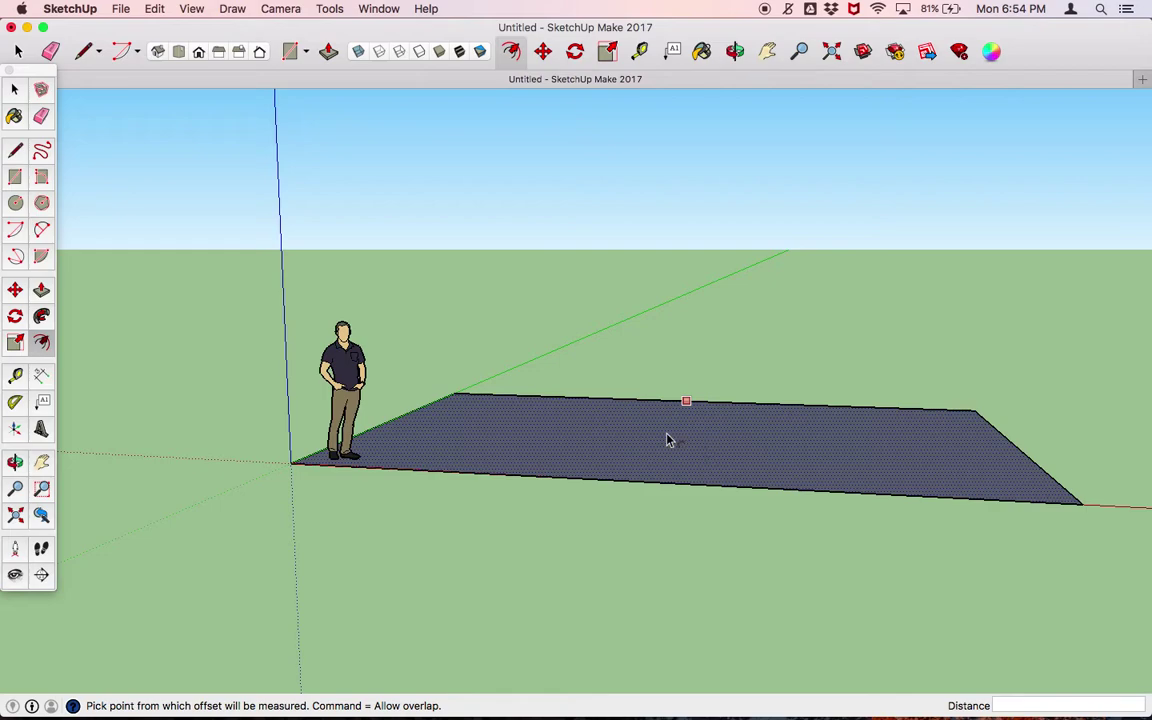
type("6")
double_click(668, 440)
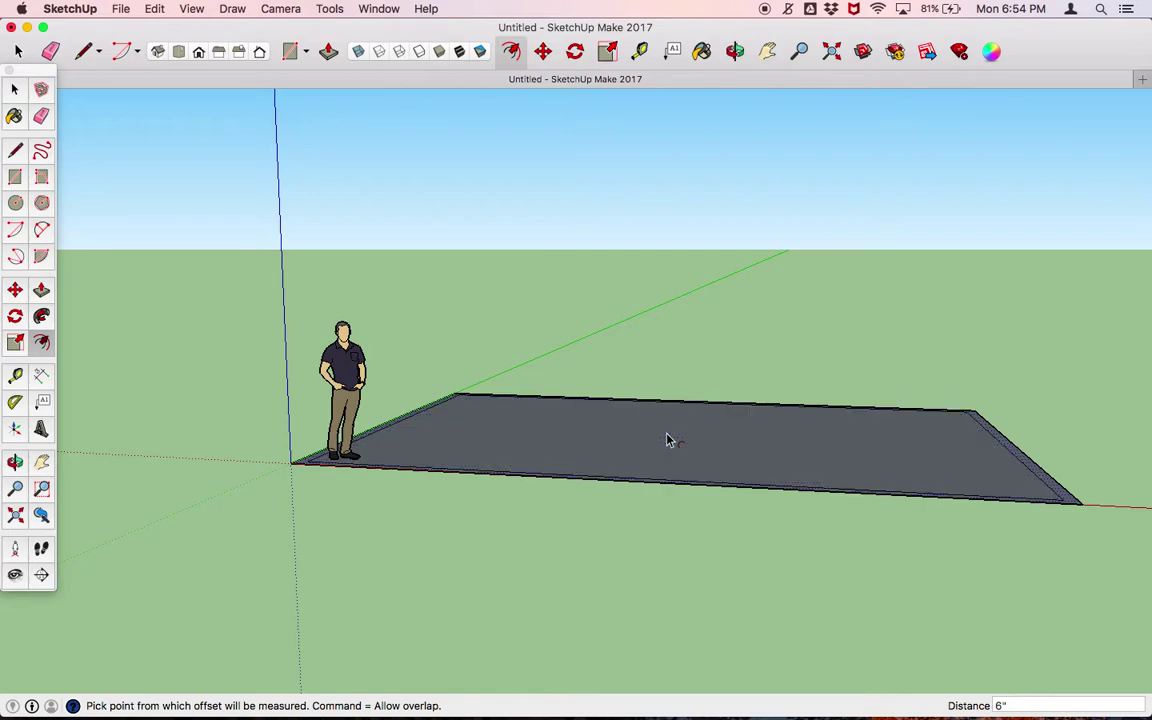
Draw a line across the floor between the midpoints of the two long inner wall edges.
key("o")
left_click_drag(666, 432, 584, 558)
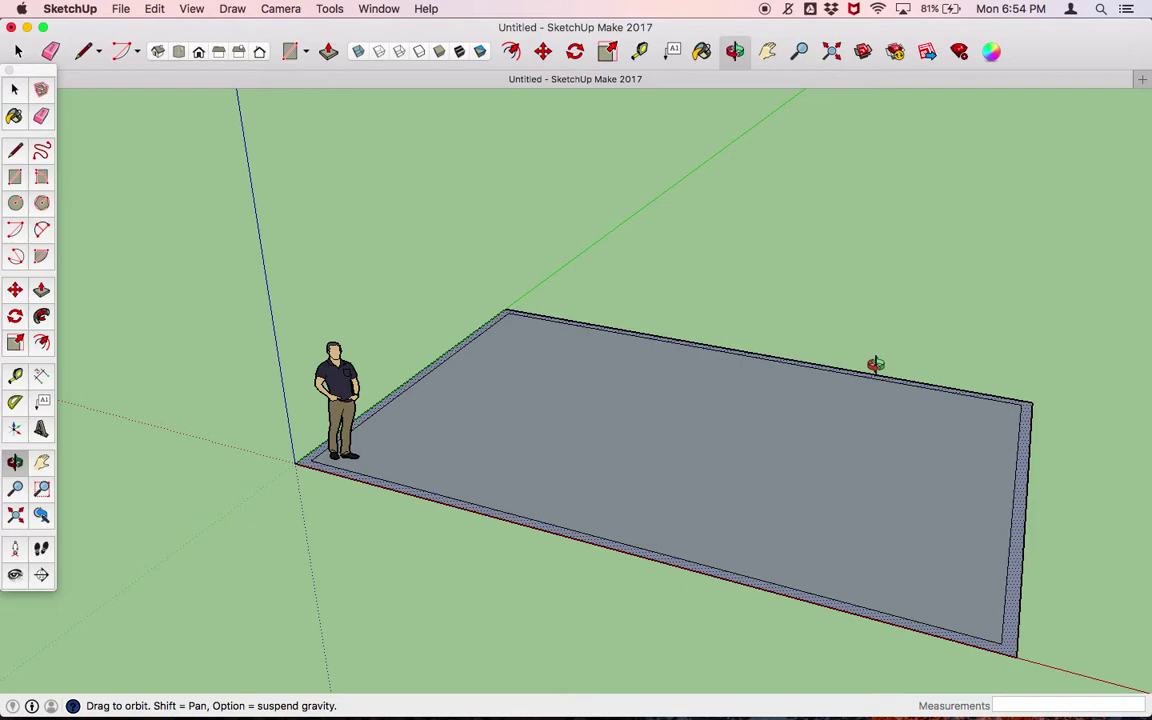
key("l")
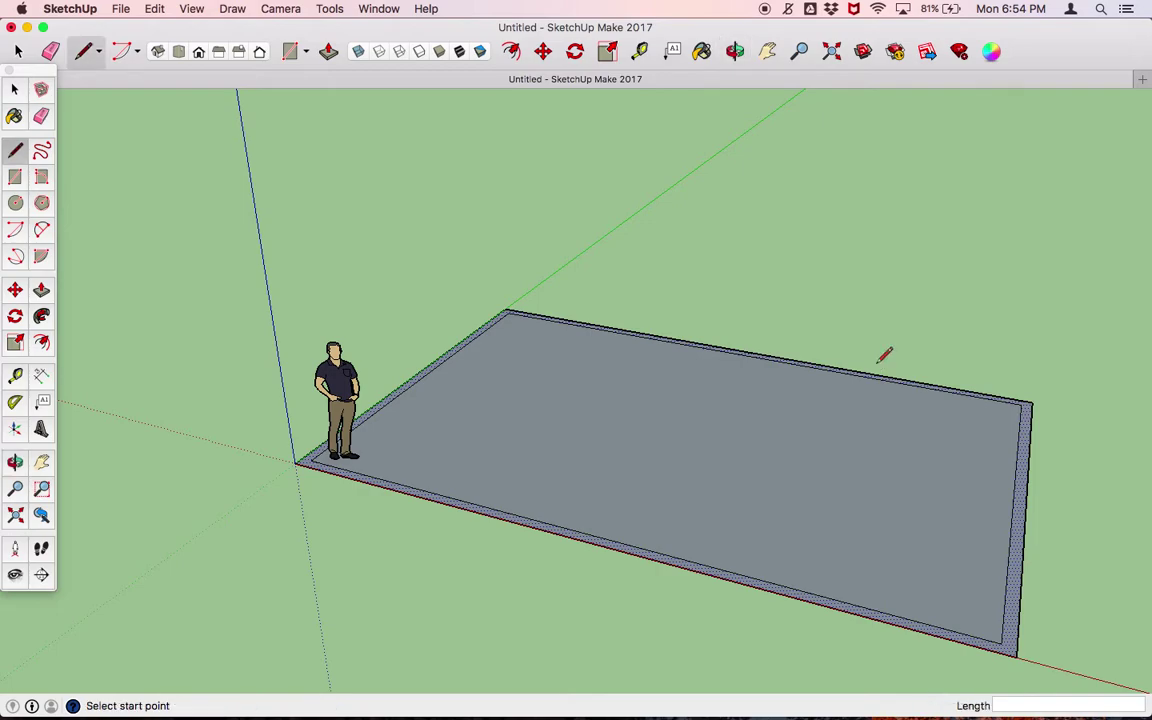
left_click(608, 539)
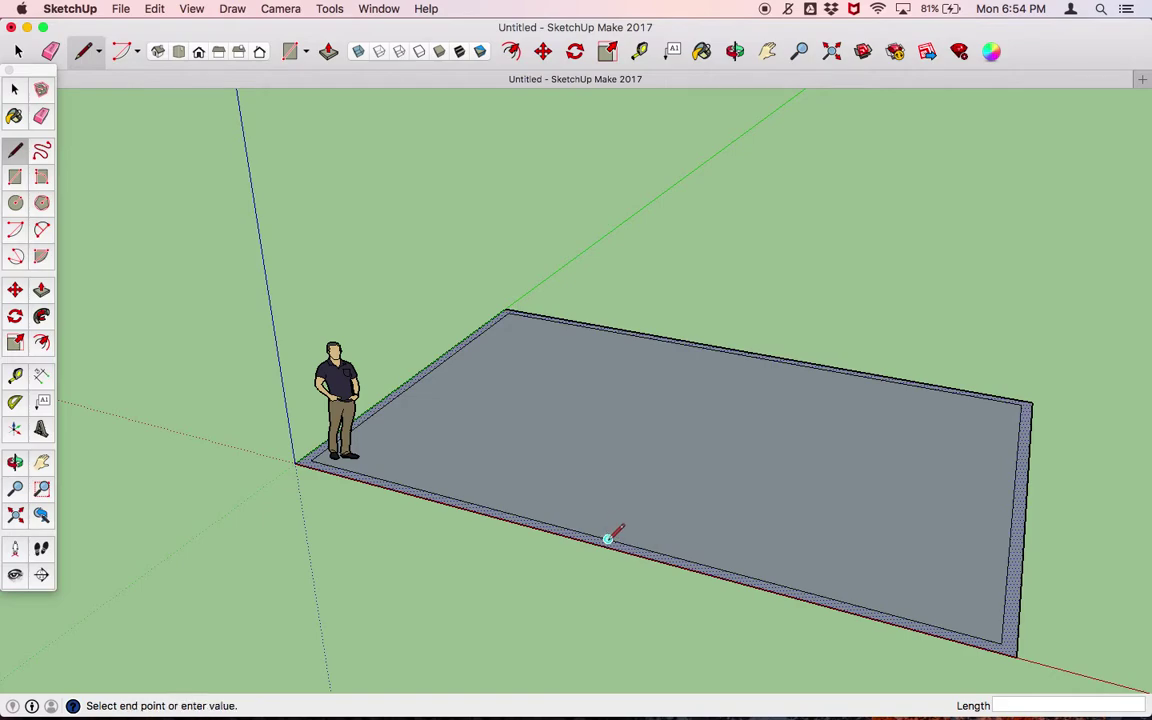
left_click(741, 352)
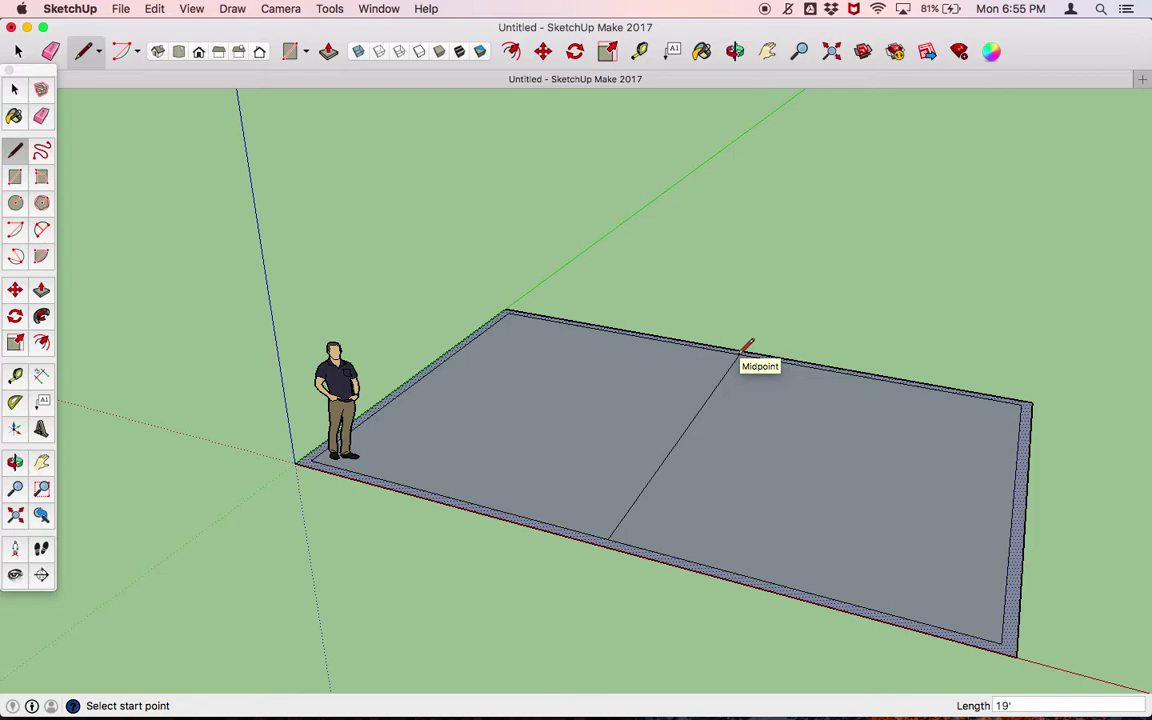
Draw a second line across the floor parallel to the centre line, 4.5" away from it, to outline a partition wall.
left_click(608, 539)
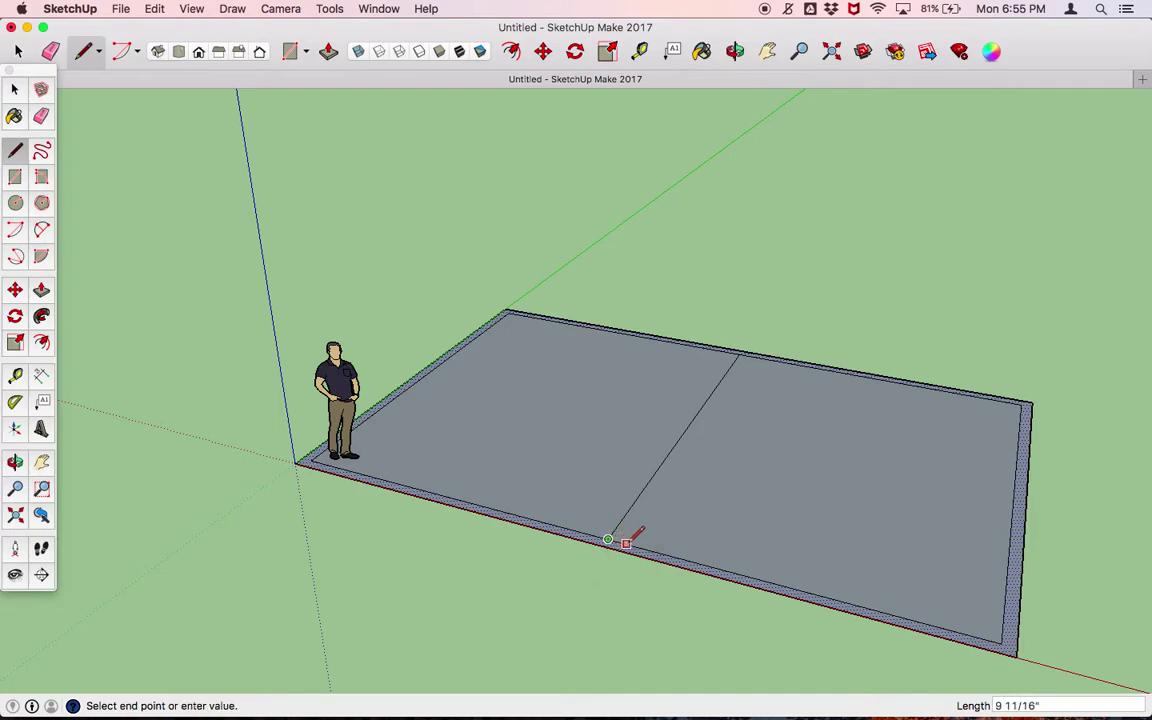
key("Escape")
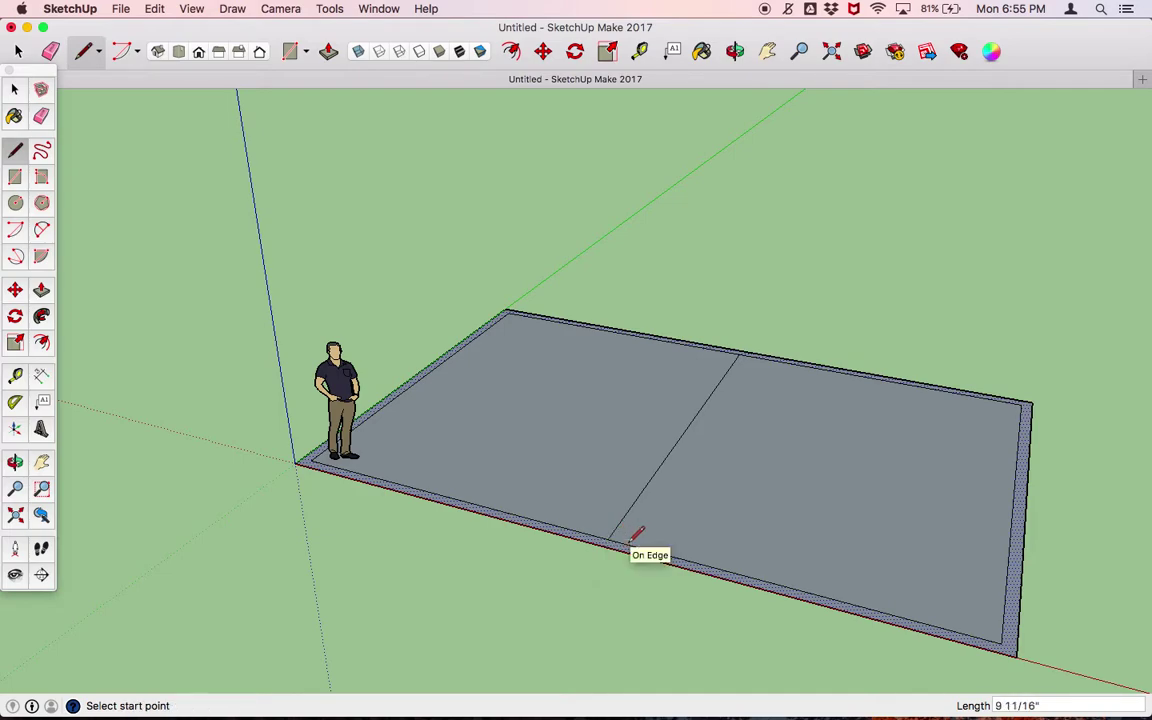
type("4.5")
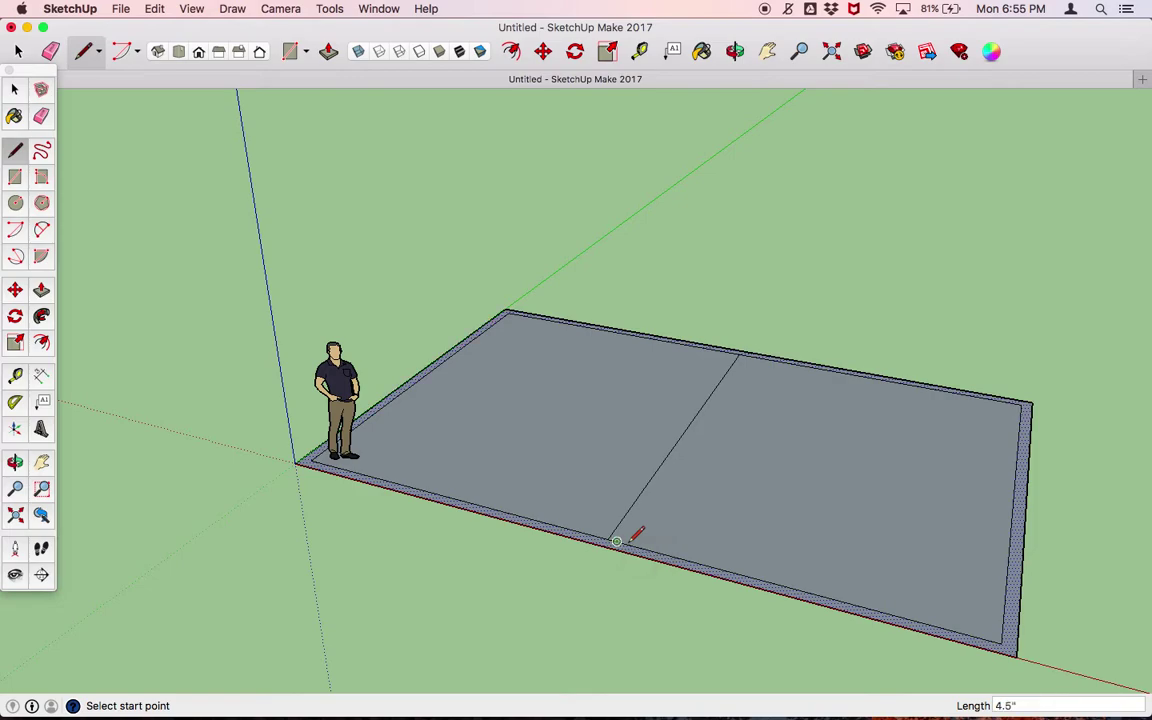
left_click(616, 541)
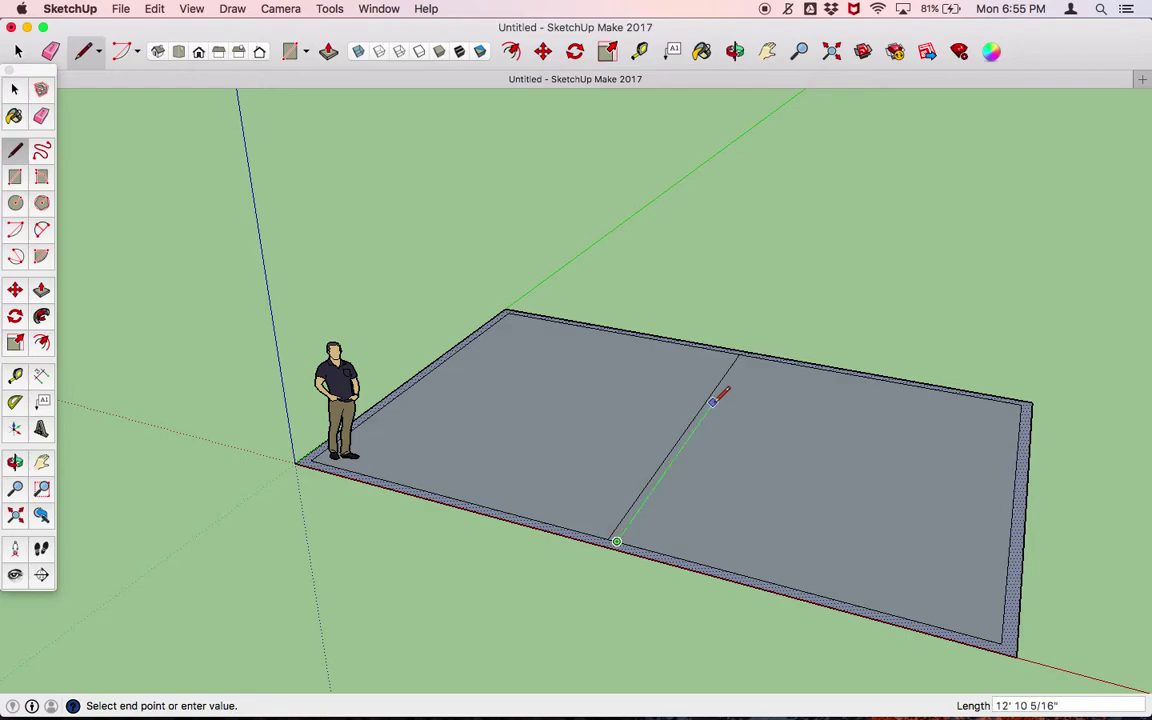
left_click(746, 355)
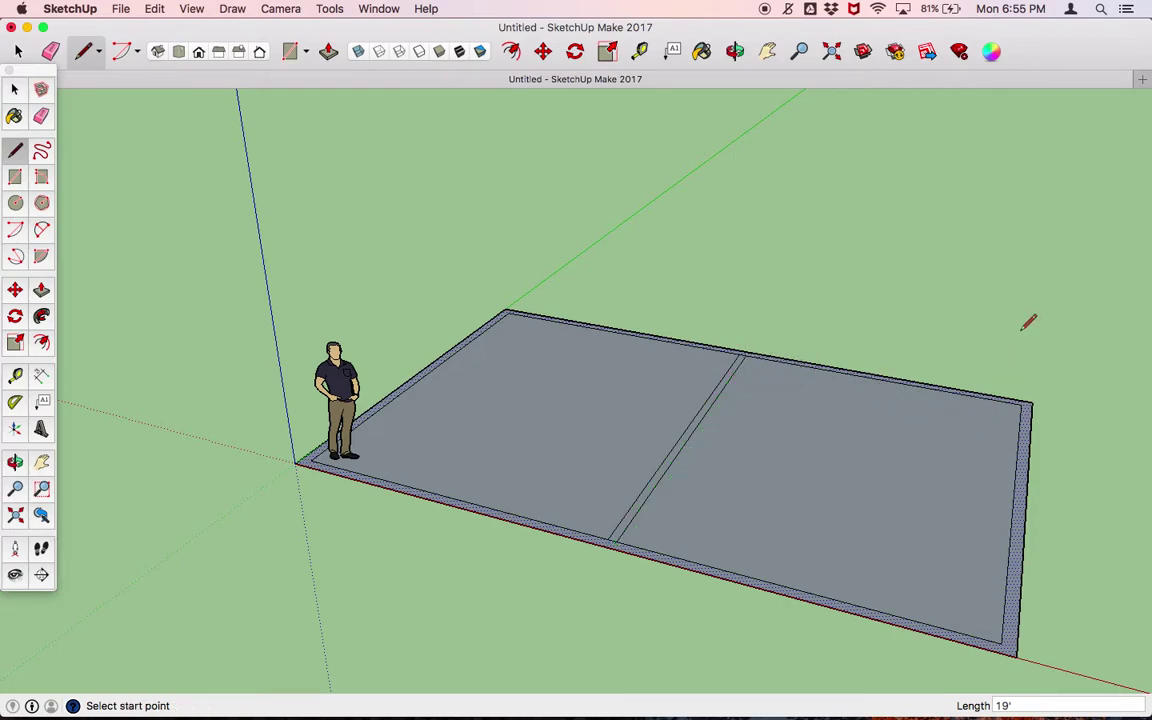
Delete the short edge separating the partition outline from the exterior wall outline at the far long wall.
scroll(1028, 322, "up", 3)
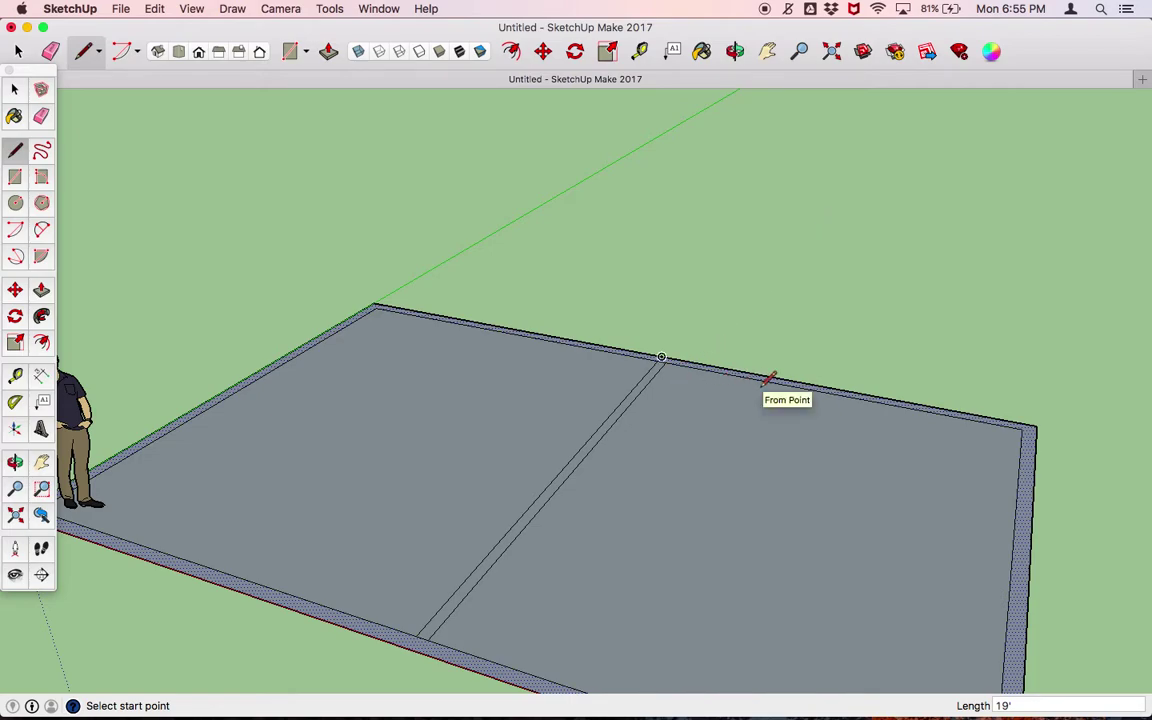
key("space")
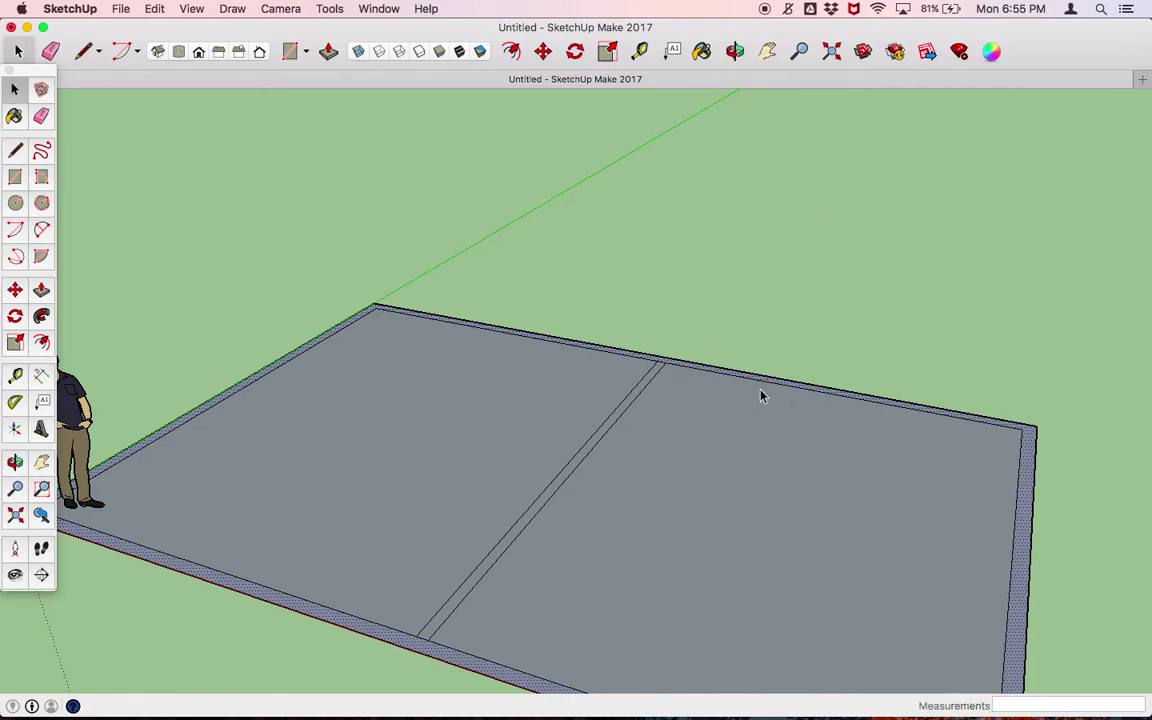
scroll(679, 401, "up", 5)
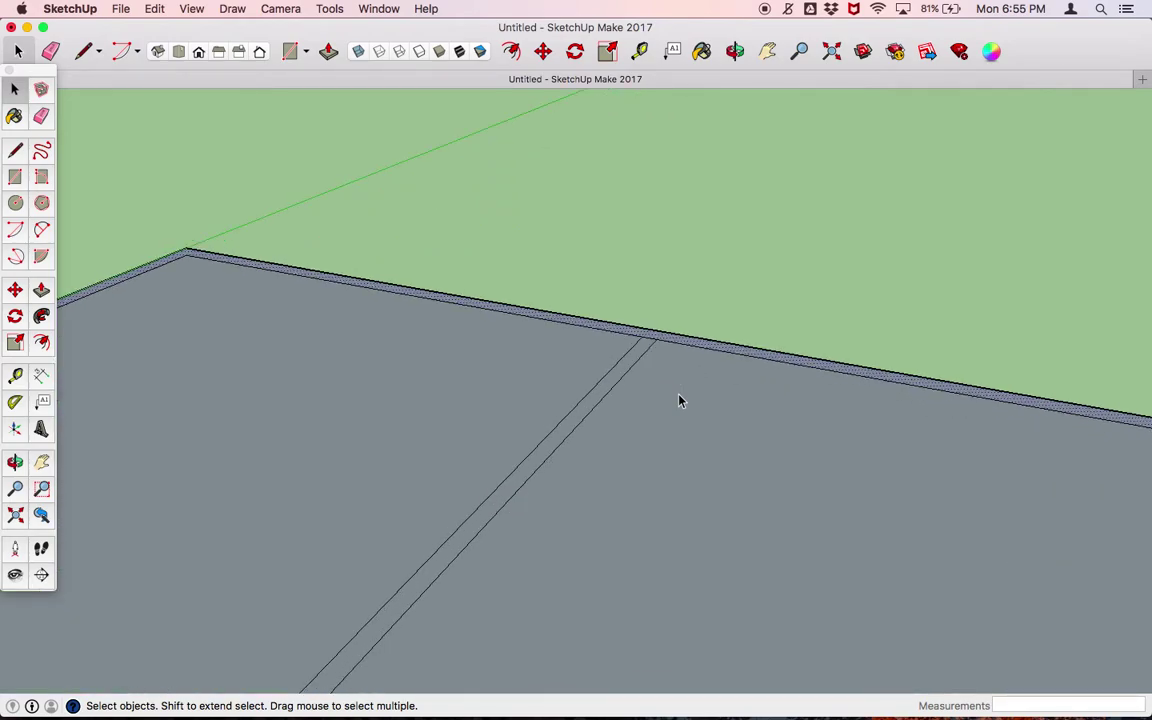
key("o")
left_click_drag(676, 393, 699, 631)
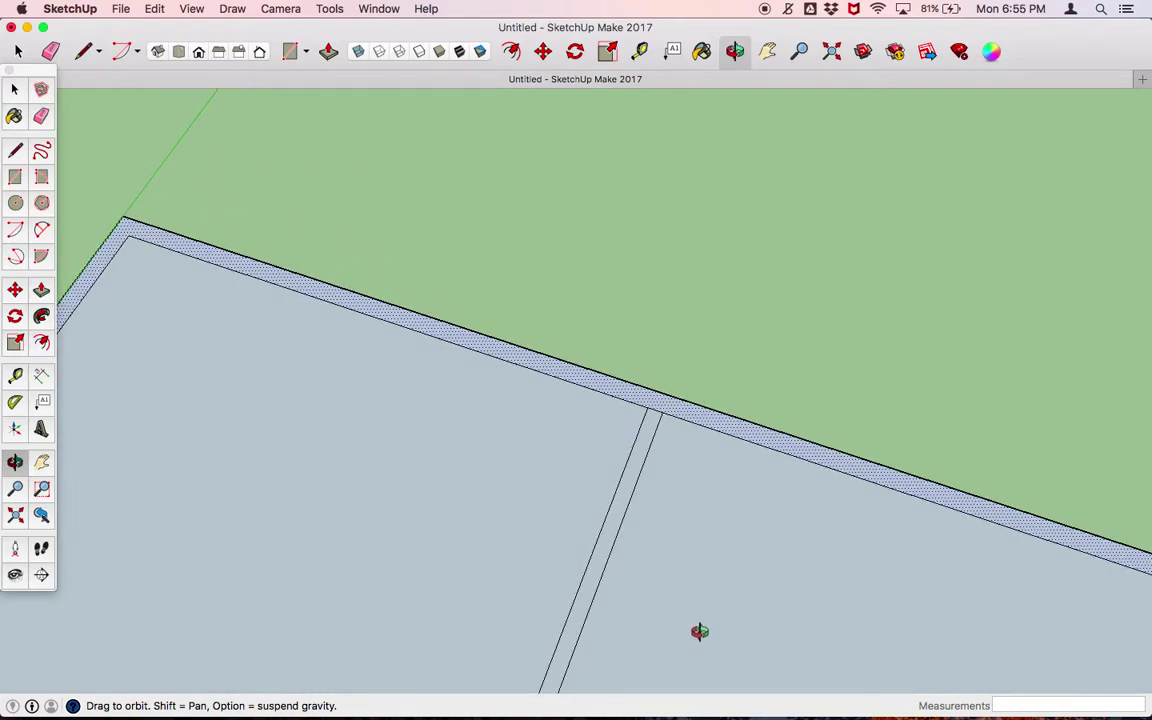
key("space")
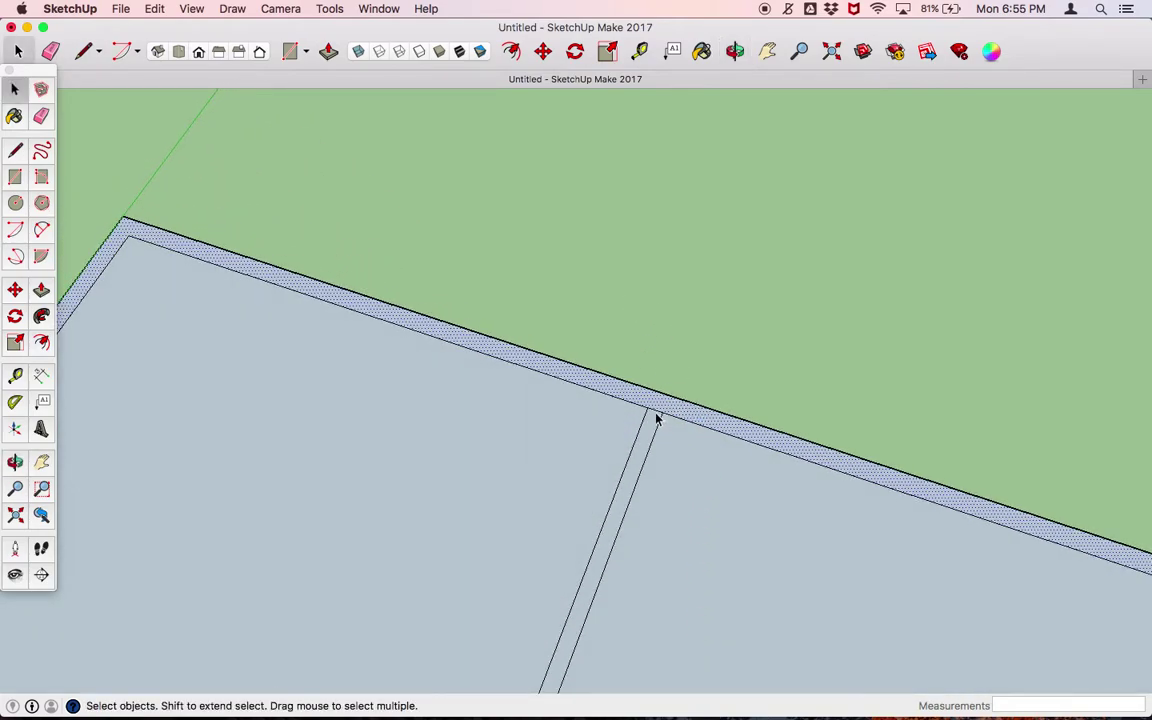
left_click(656, 413)
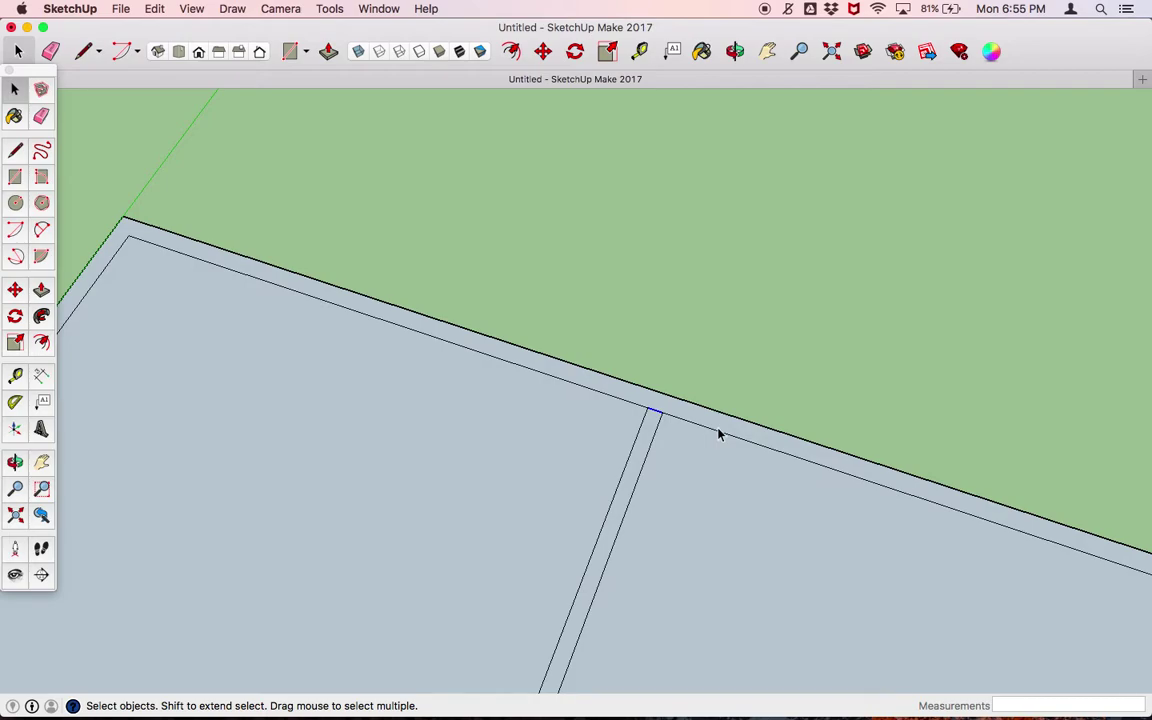
key("Delete")
Delete the short edge between the partition and exterior wall outlines at the near long wall along the red axis.
key("o")
left_click_drag(716, 430, 823, 180, "shift")
left_click_drag(694, 504, 745, 289)
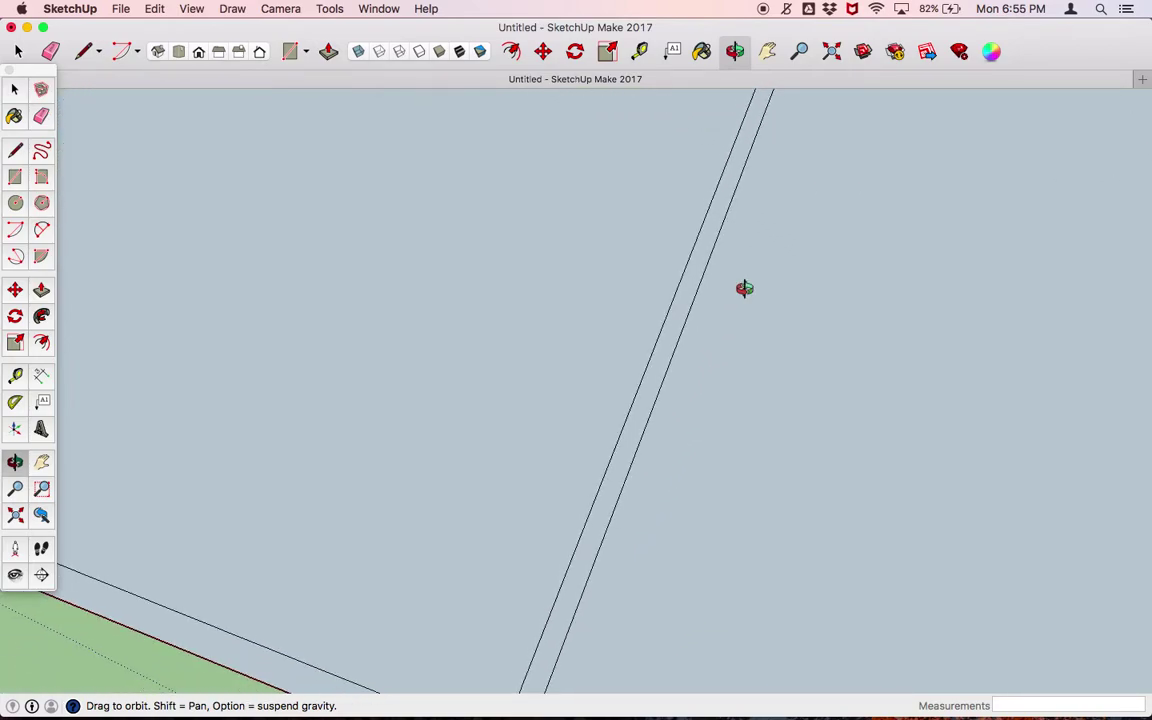
scroll(745, 289, "up", 1)
scroll(745, 289, "down", 10)
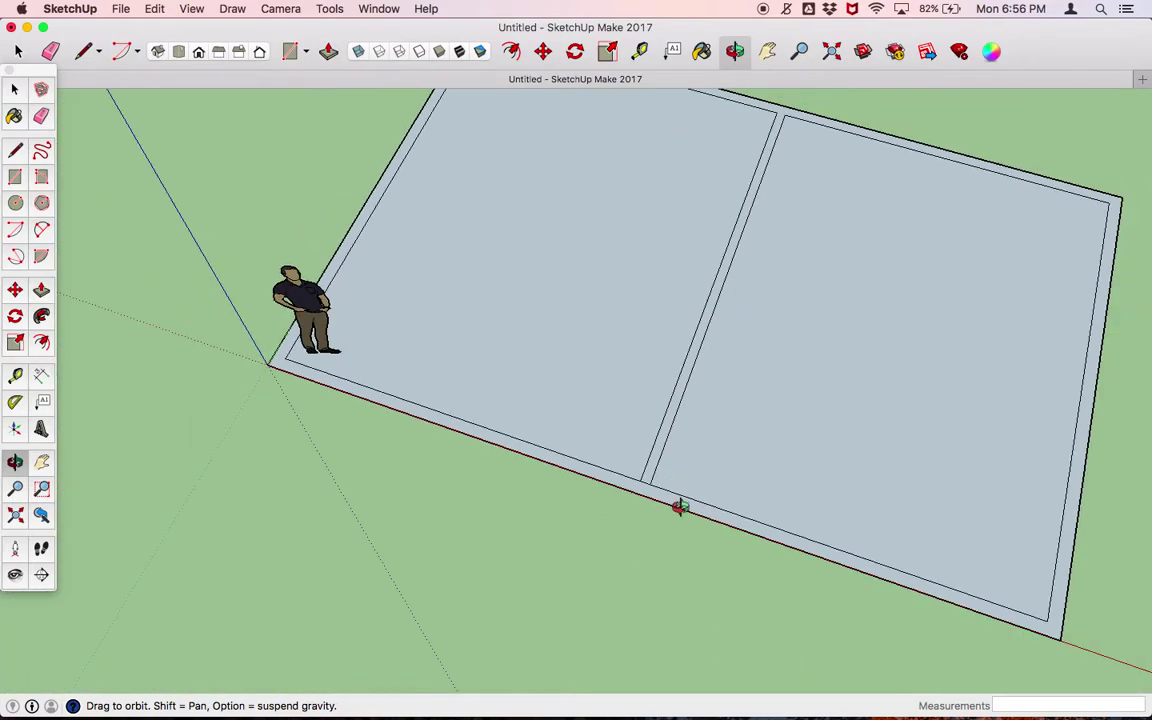
key("space")
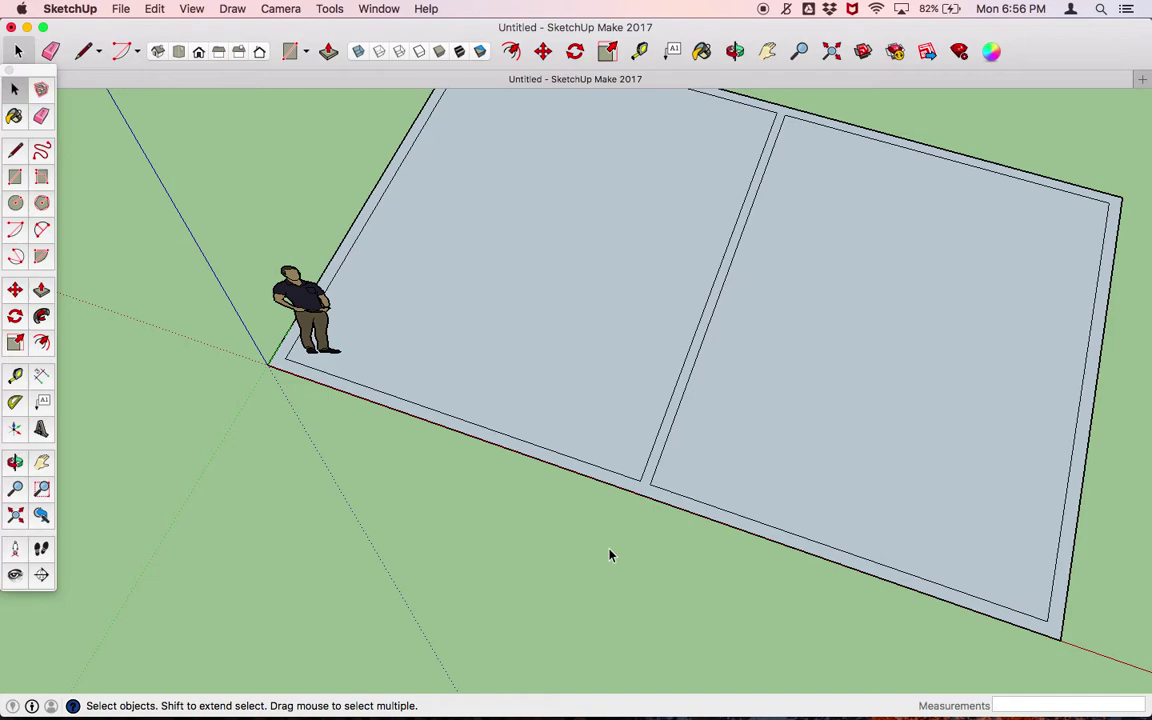
Push/Pull the joined exterior and partition wall outline up to a height of 10'.
scroll(610, 555, "down", 3)
middle_click_drag(602, 573, 636, 395)
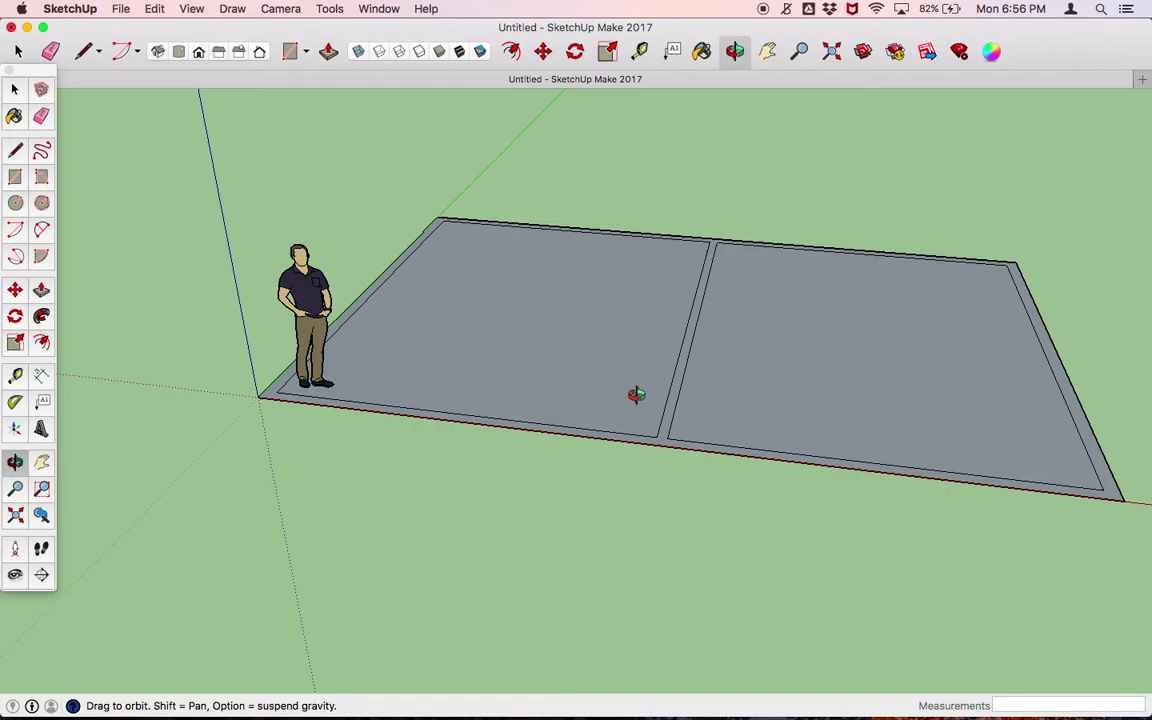
key("p")
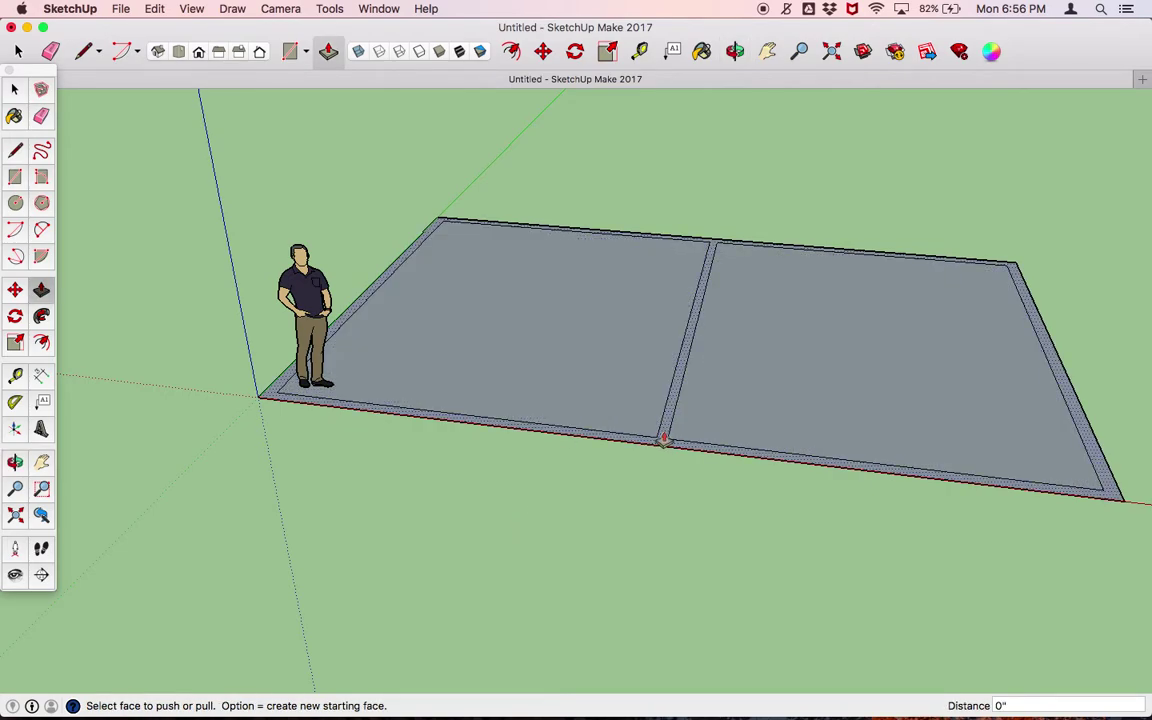
left_click(664, 440)
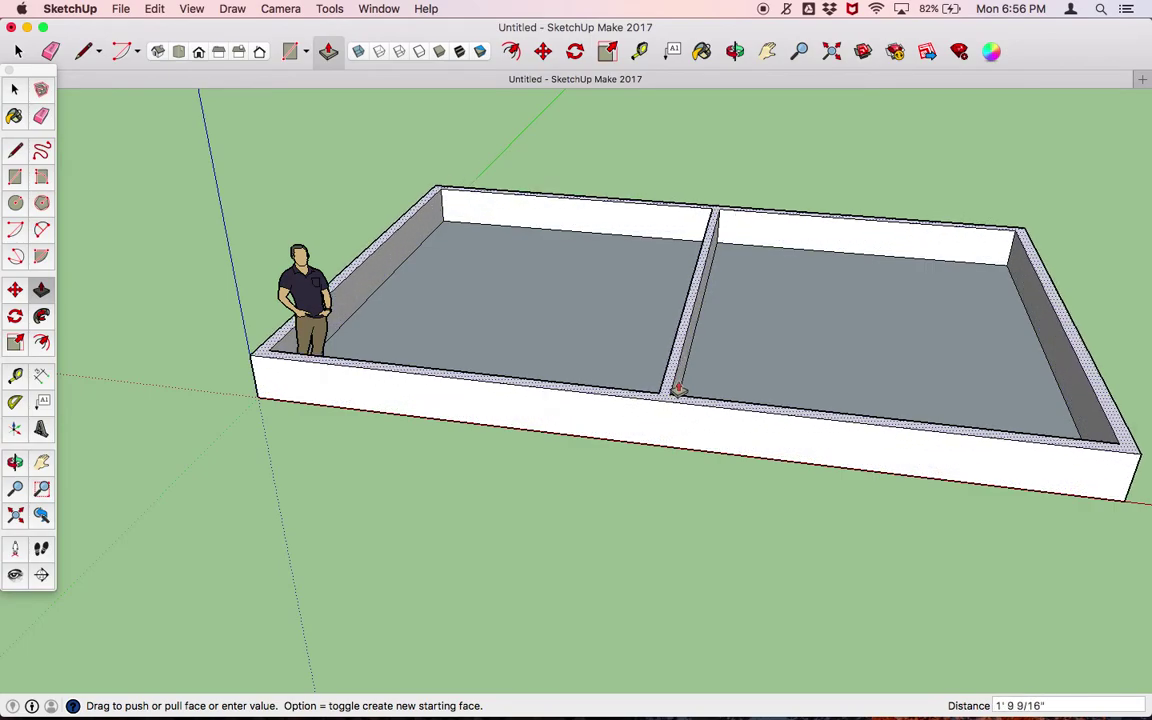
left_click(695, 306)
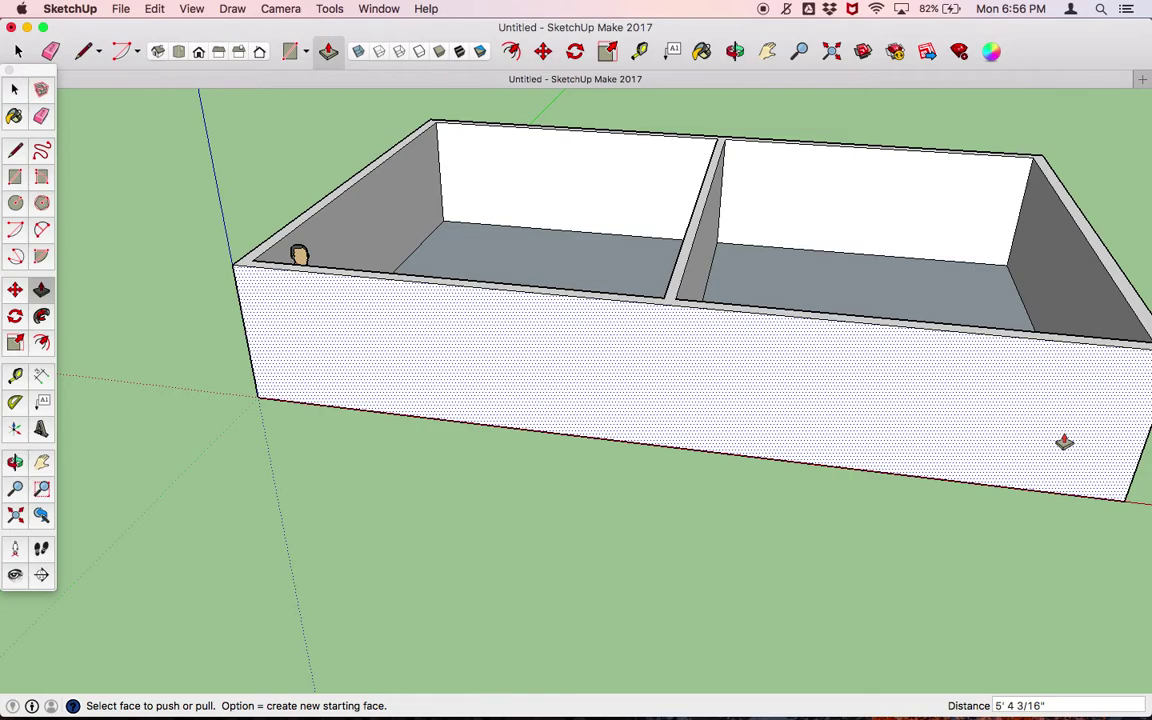
type("10'")
left_click(1064, 442)
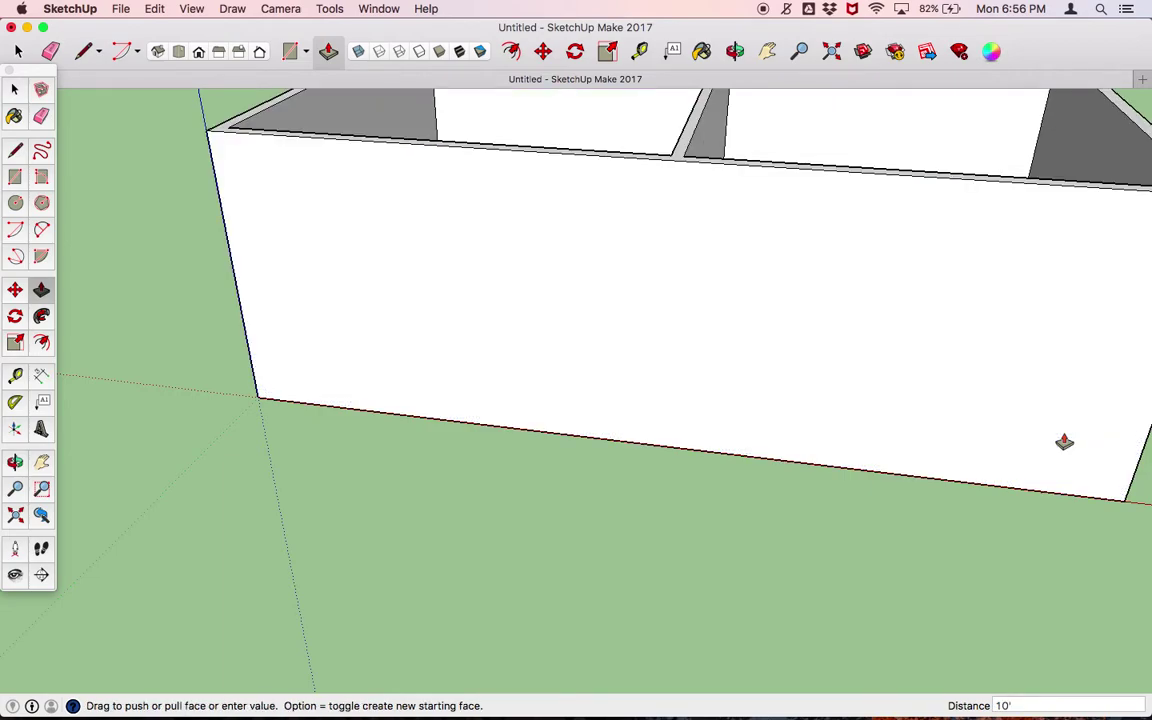
Draw a 3' by 7' door rectangle from the base of the long front wall, near the origin corner.
key("o")
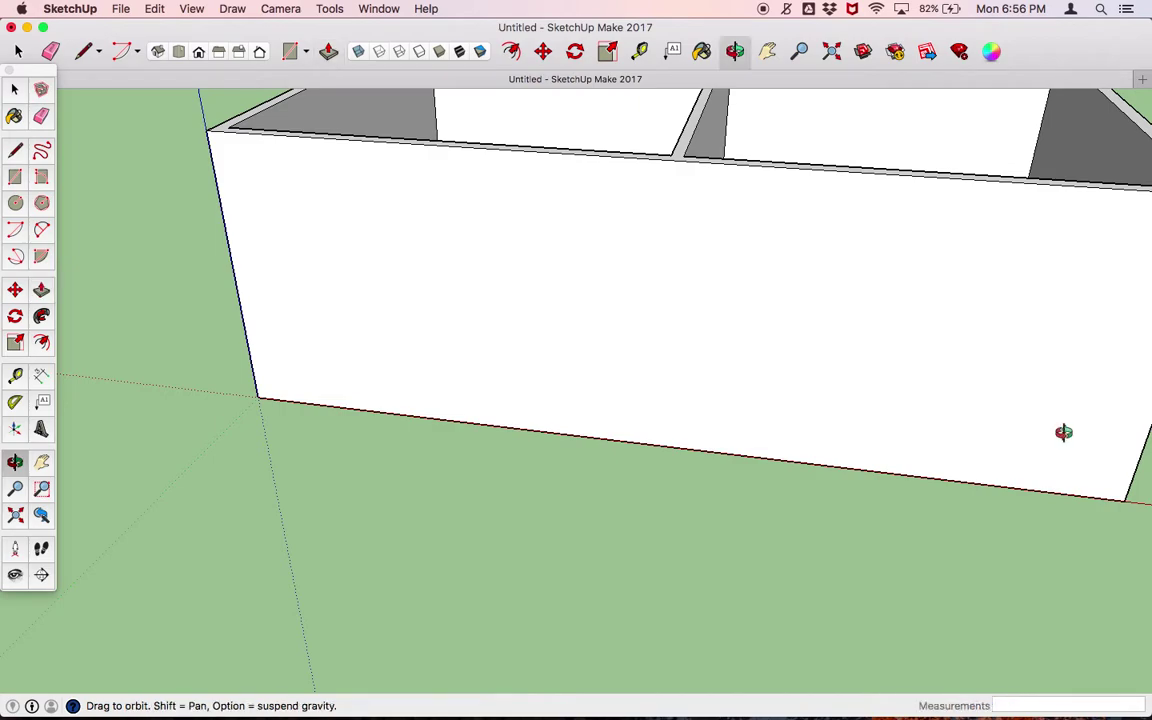
scroll(1063, 432, "down", 5)
left_click_drag(1062, 432, 937, 630)
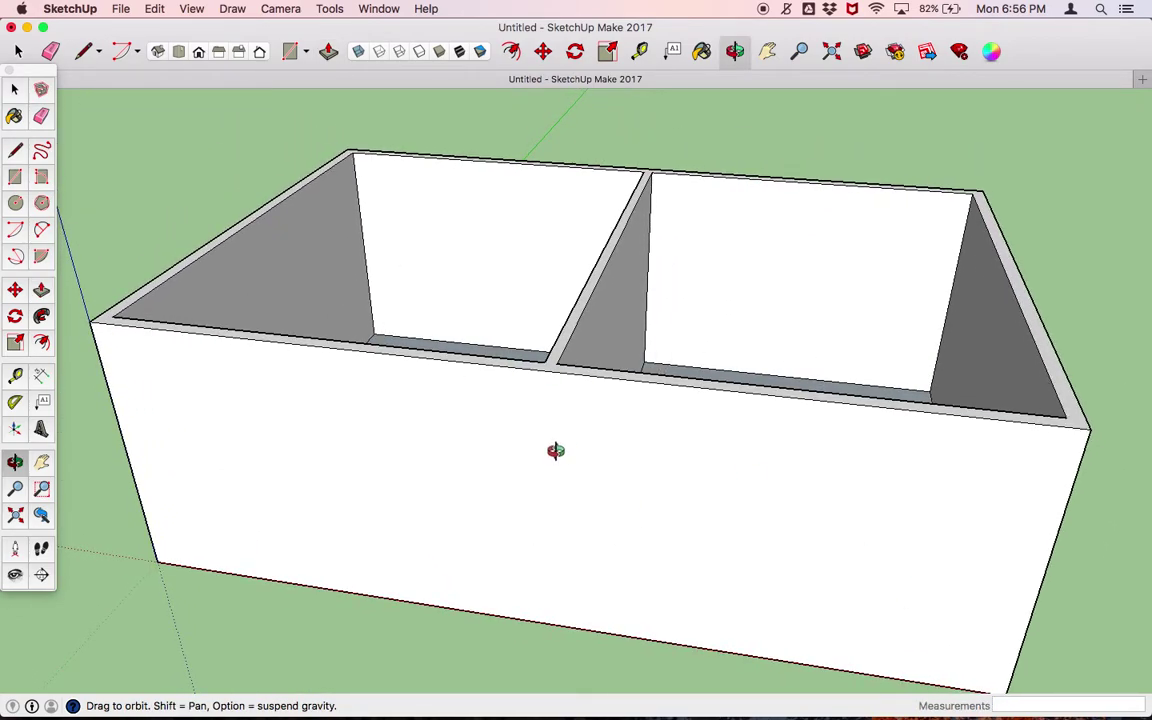
scroll(568, 446, "down", 3)
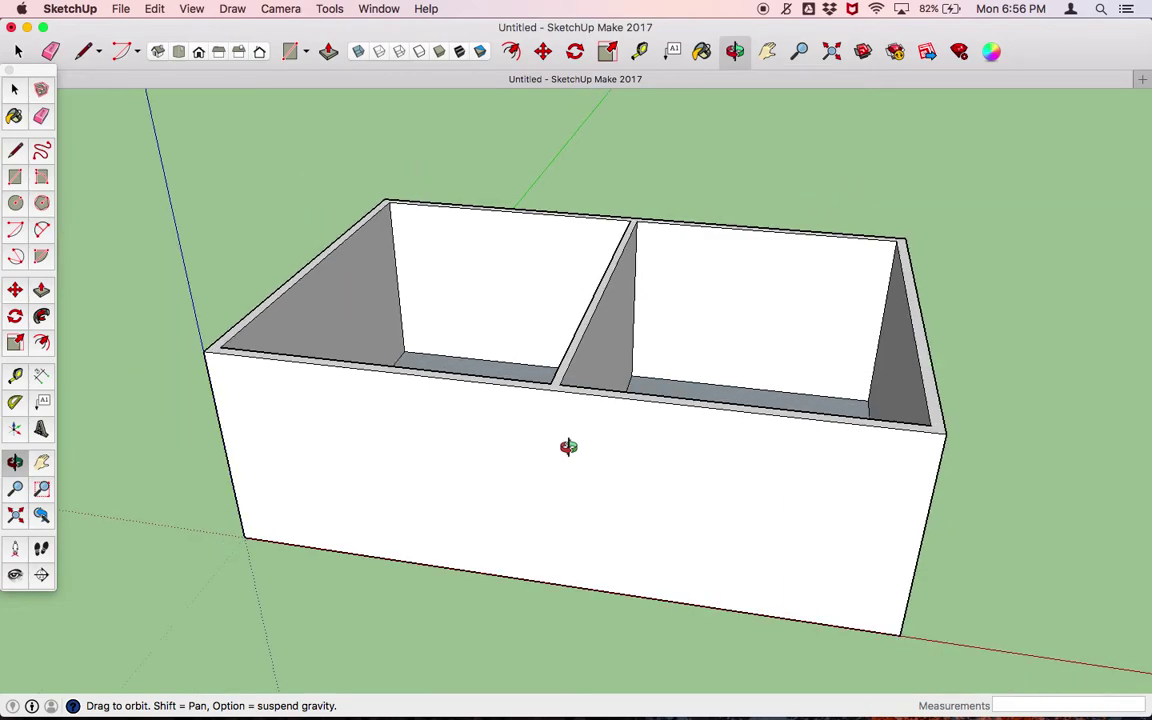
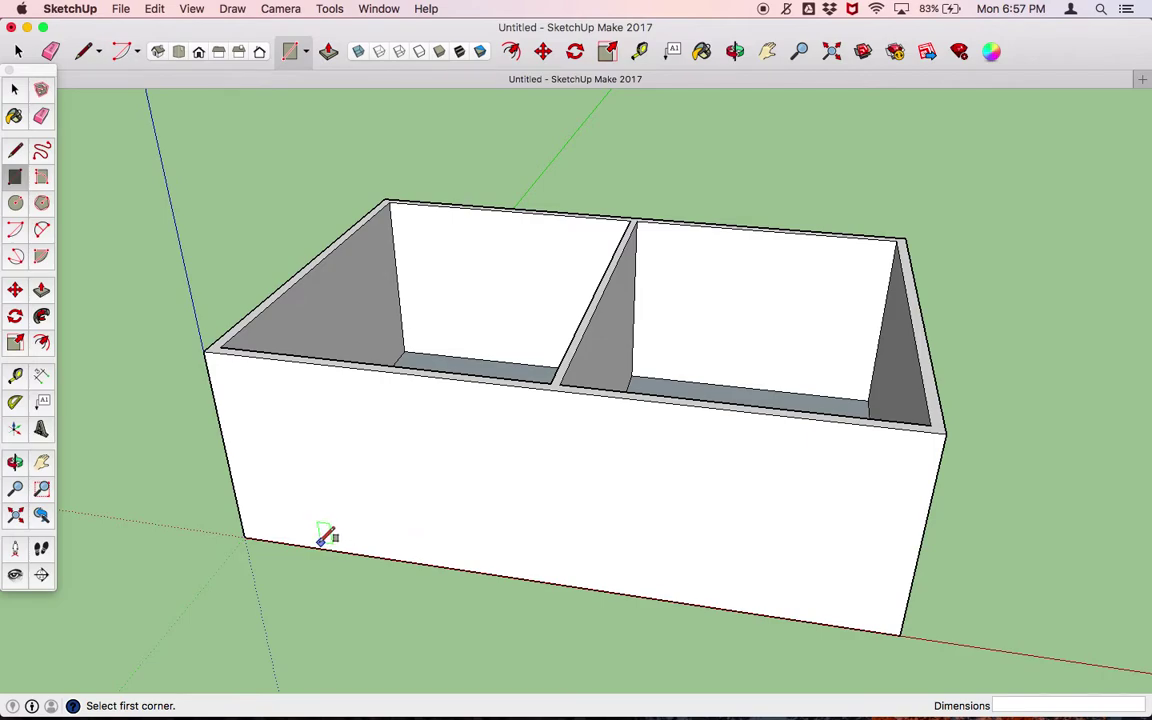
left_click(303, 544)
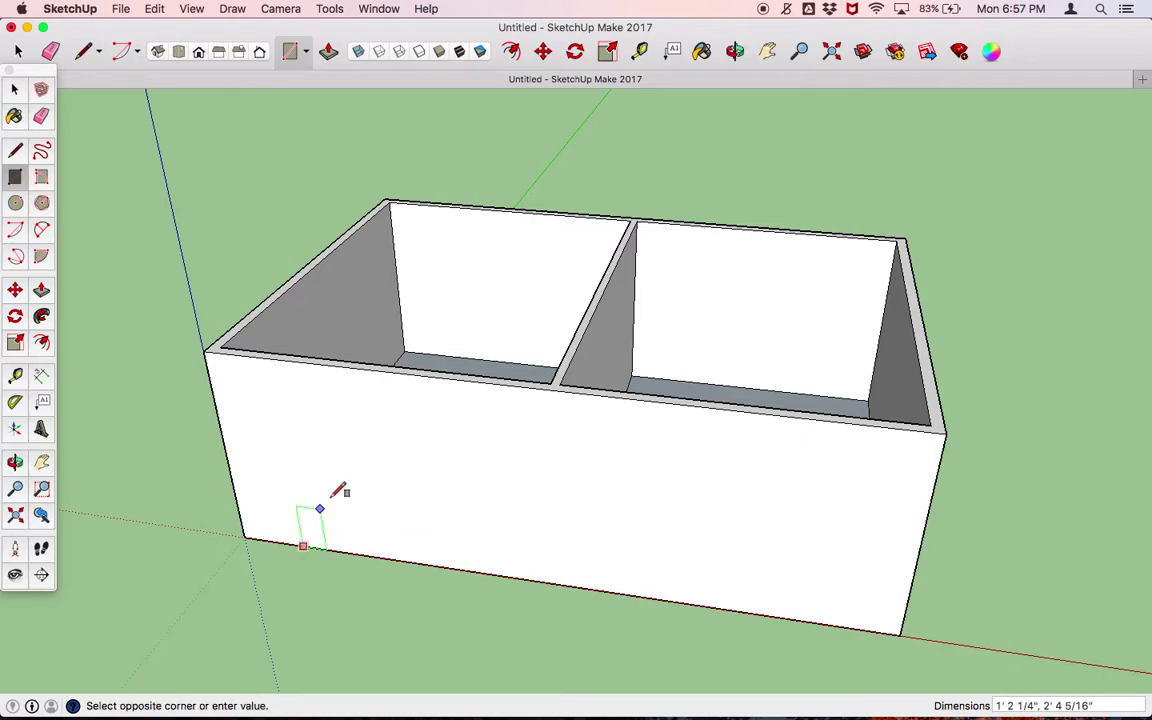
left_click(376, 418)
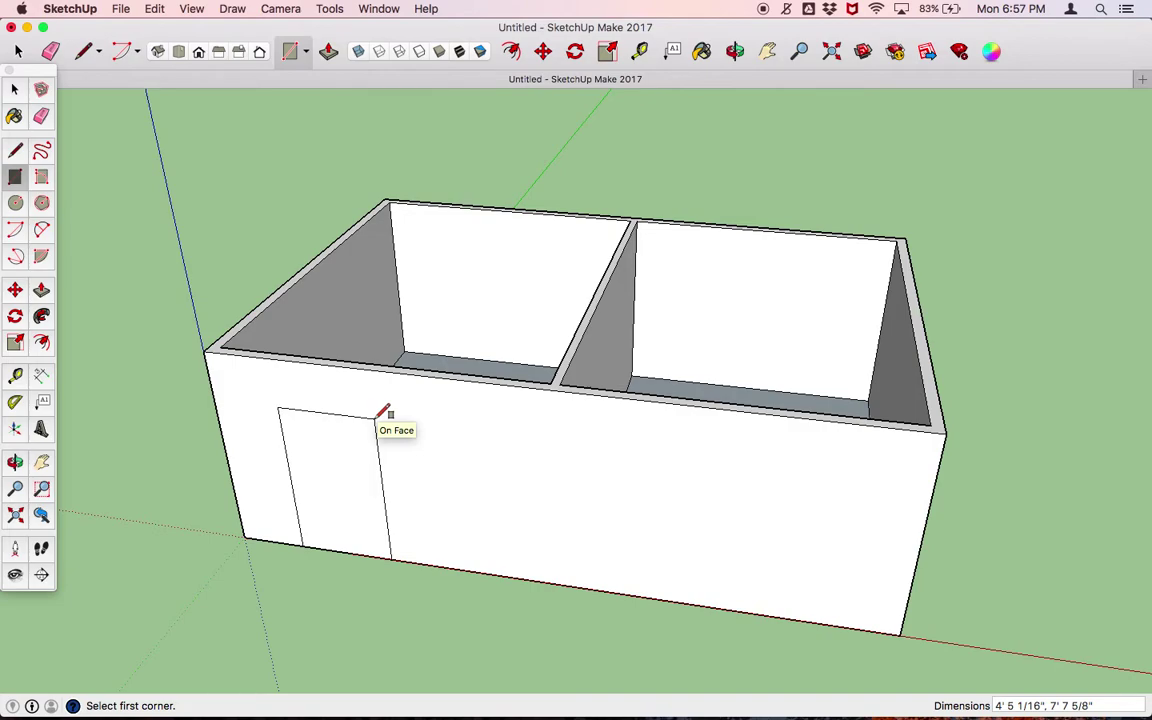
type("3', 7")
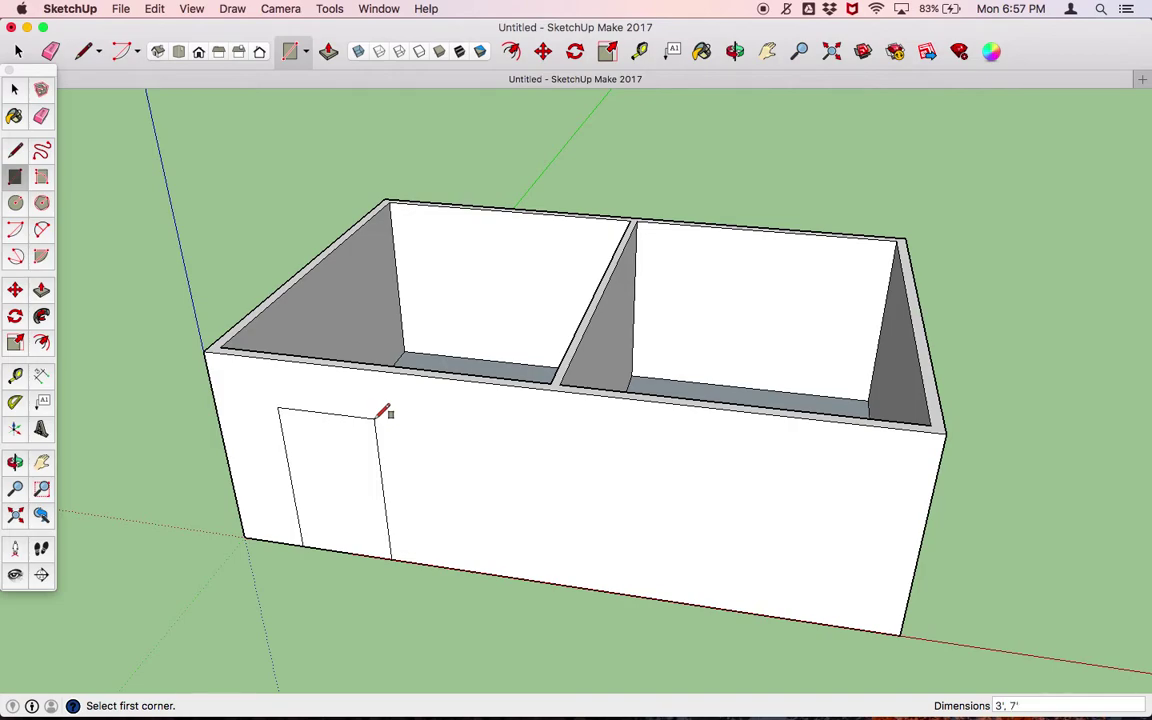
key("Return")
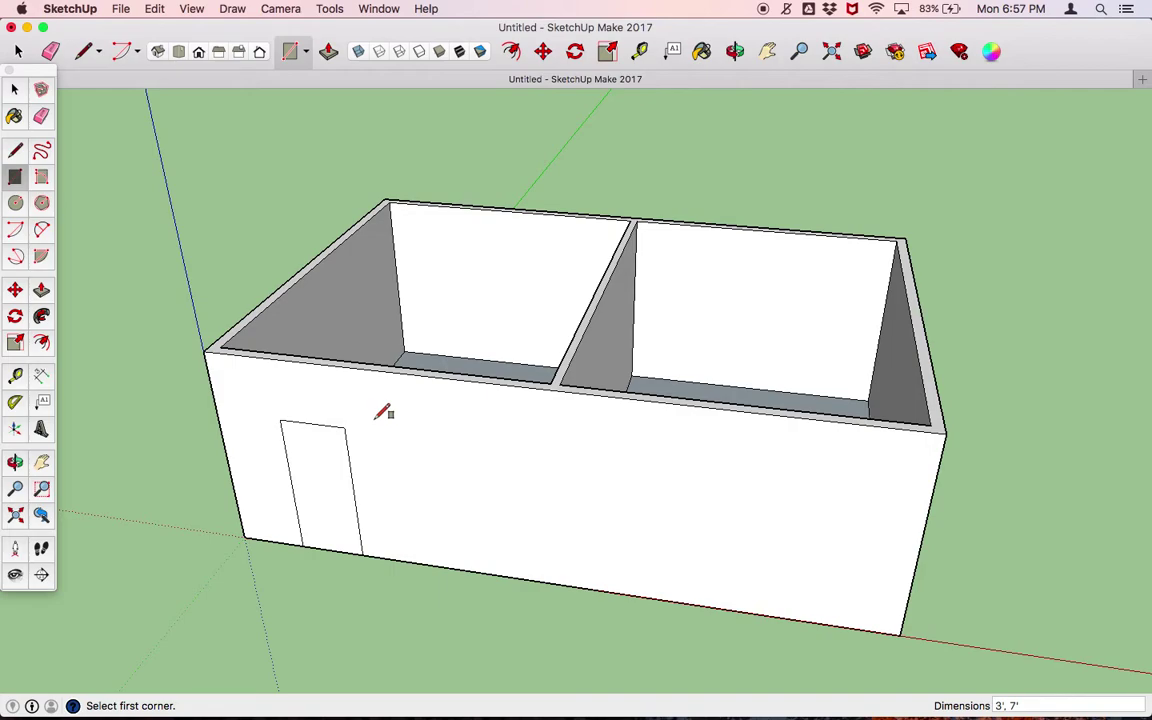
Draw a 32" by 7' door rectangle on the partition wall, starting from its floor edge.
key("o")
left_click_drag(365, 450, 388, 456)
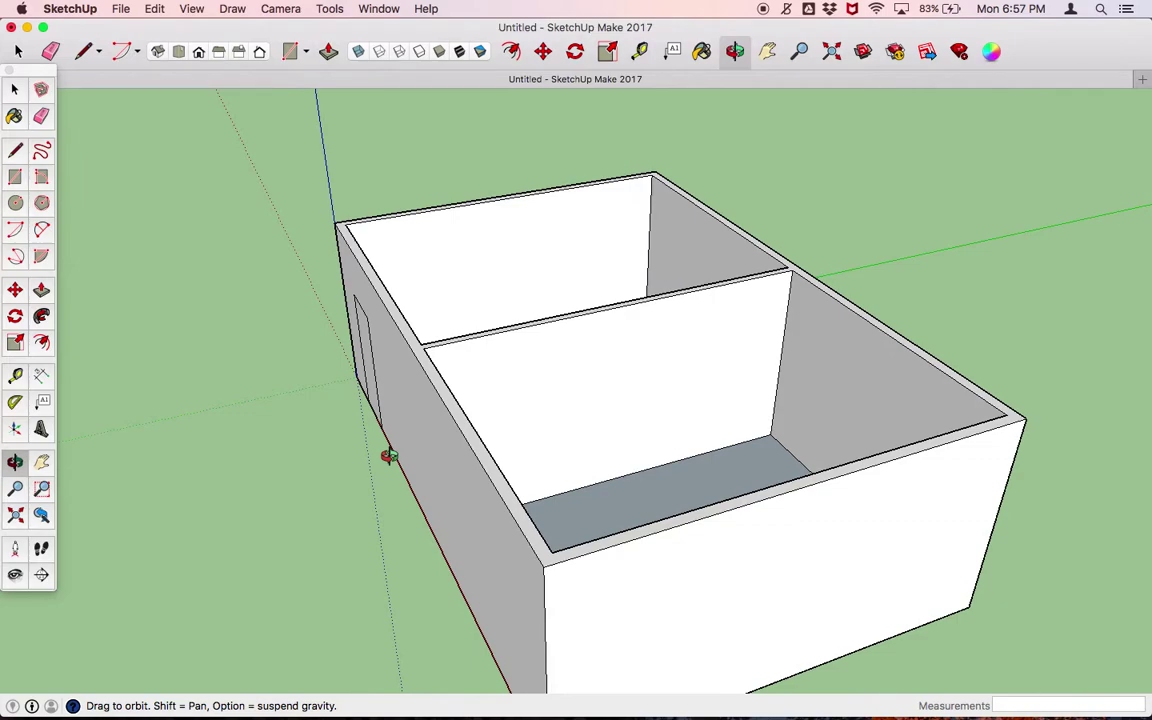
key("r")
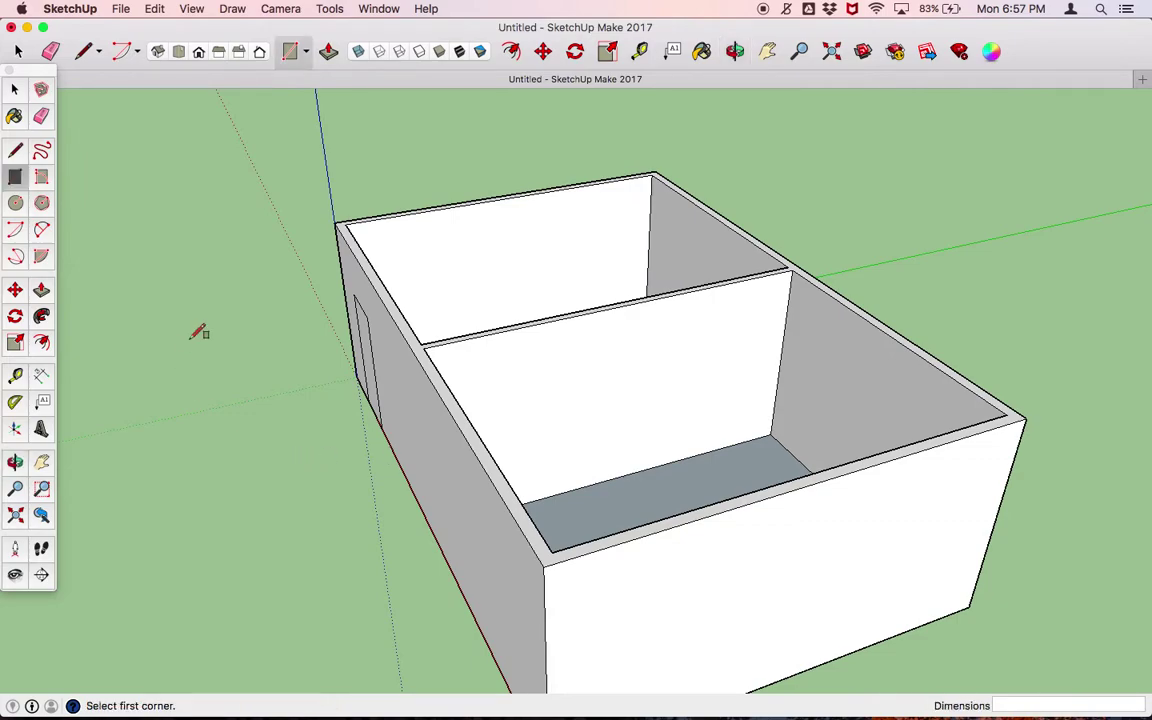
left_click(595, 483)
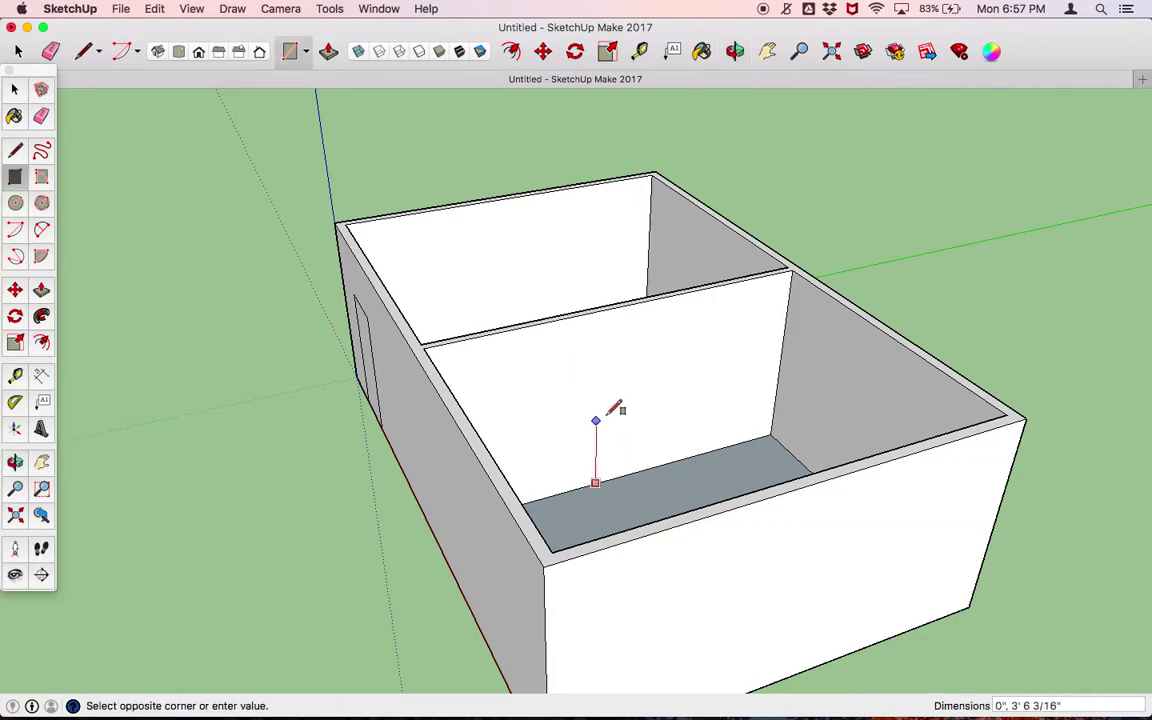
left_click(651, 375)
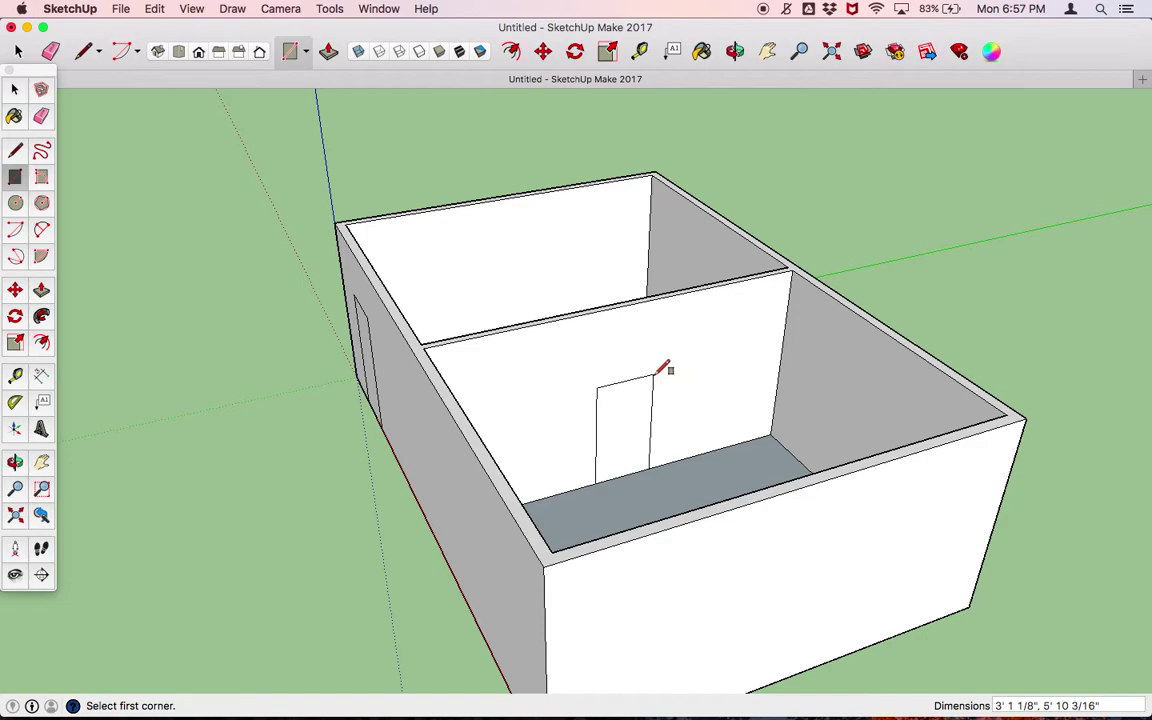
type("32\", 7'")
key("Return")
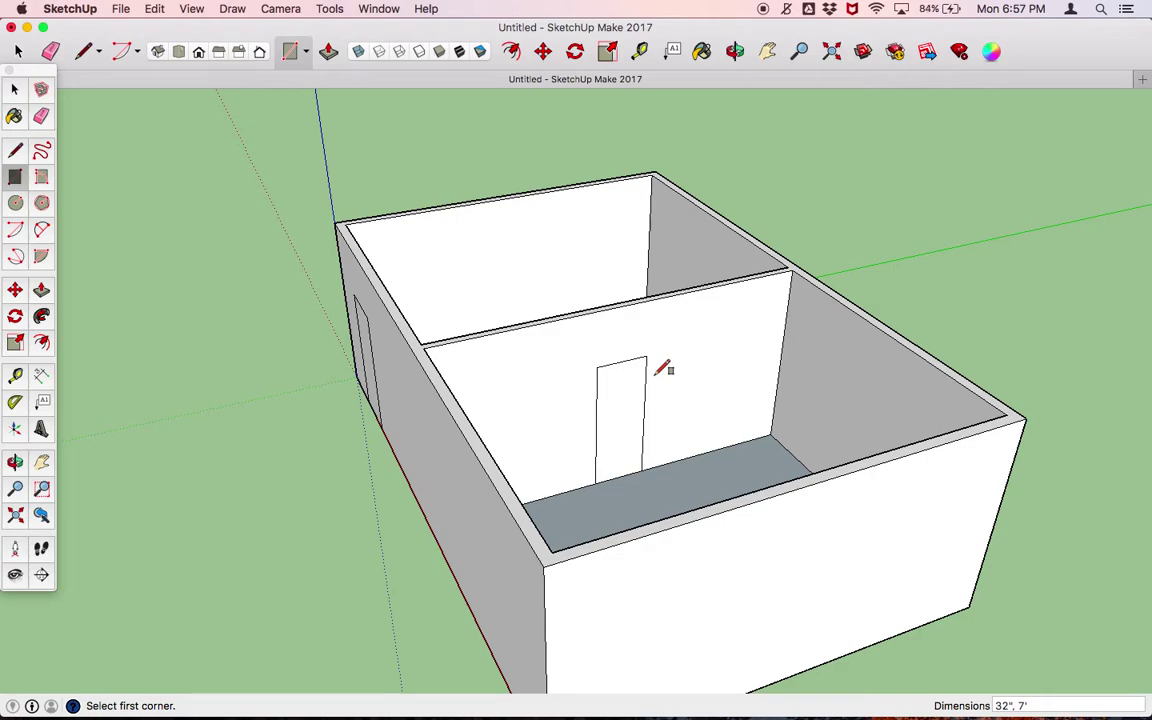
Push the partition door rectangle 4 1/2" through the wall to cut the interior door opening.
key("p")
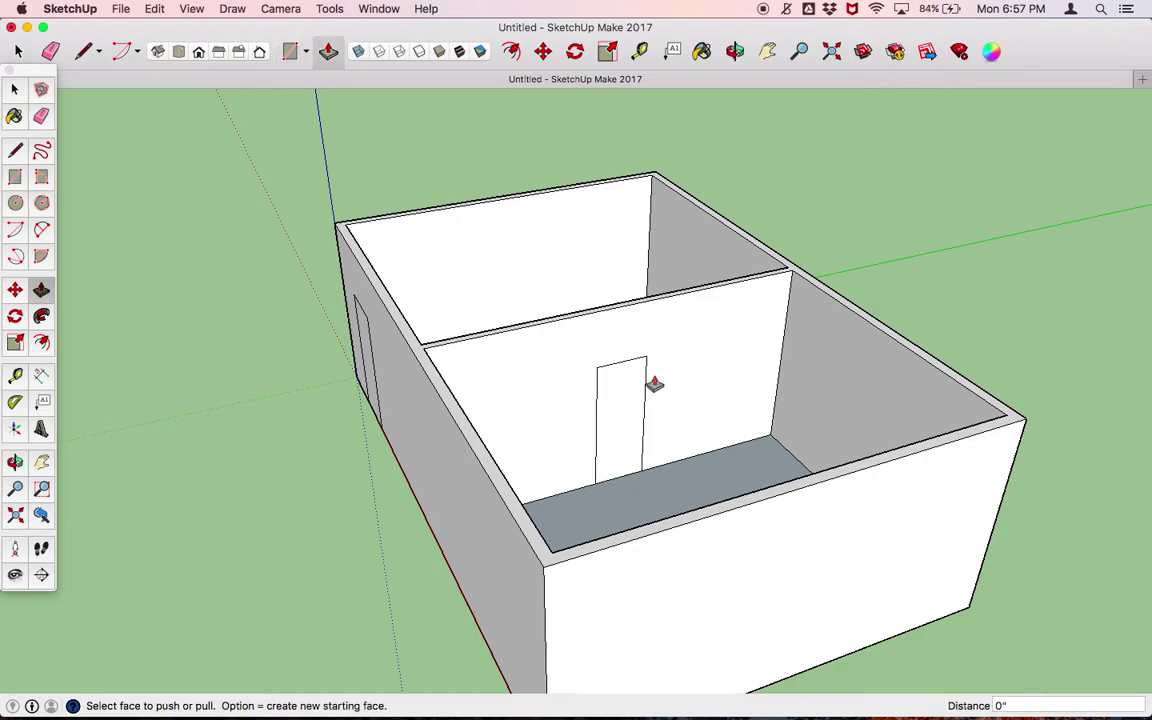
left_click(623, 480)
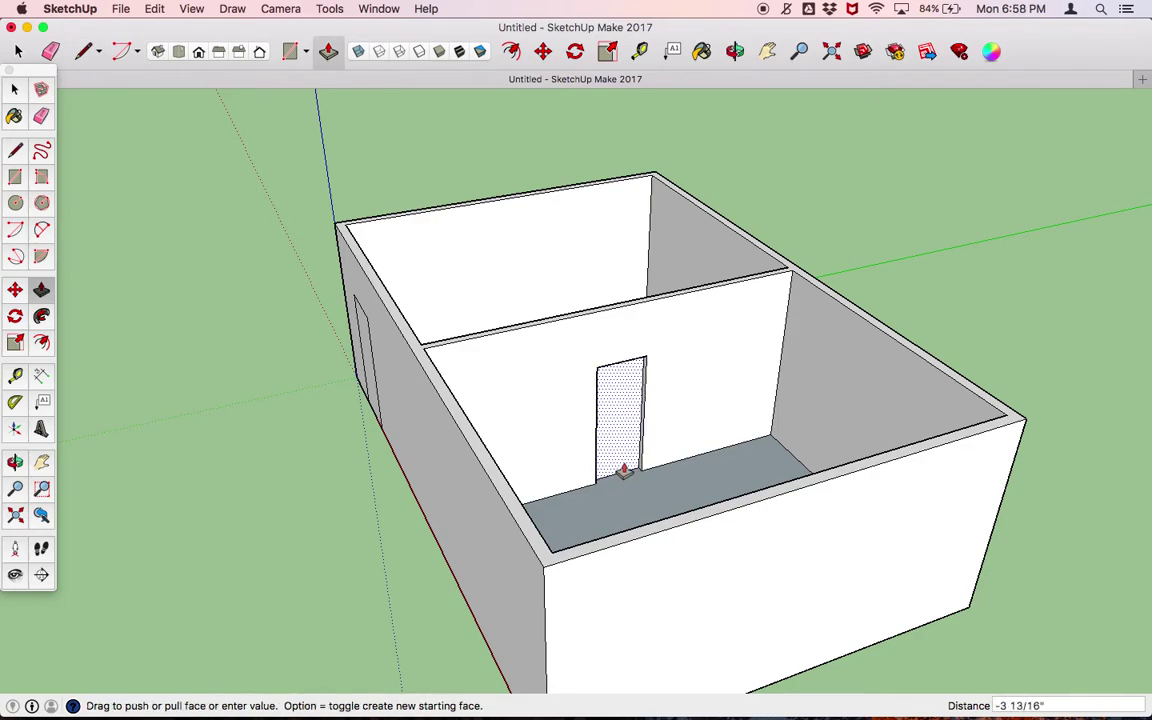
left_click(623, 470)
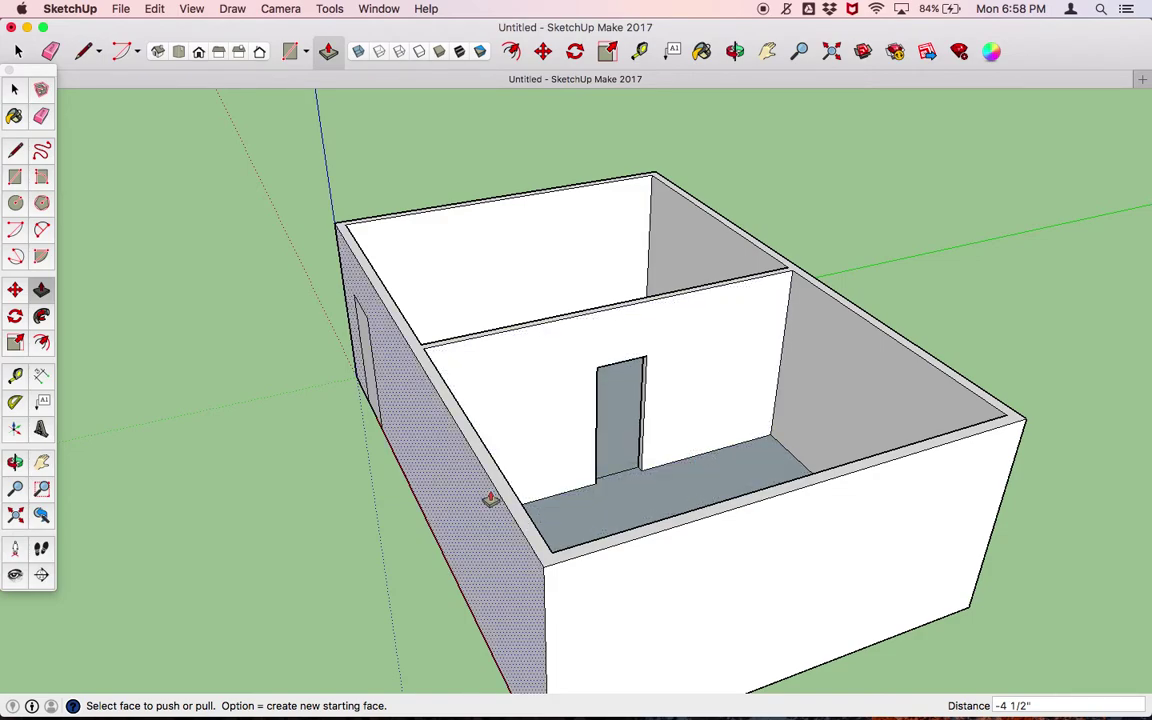
Push the front wall's door rectangle 6" through the wall to cut the exterior door opening.
key("o")
left_click_drag(828, 380, 1122, 363)
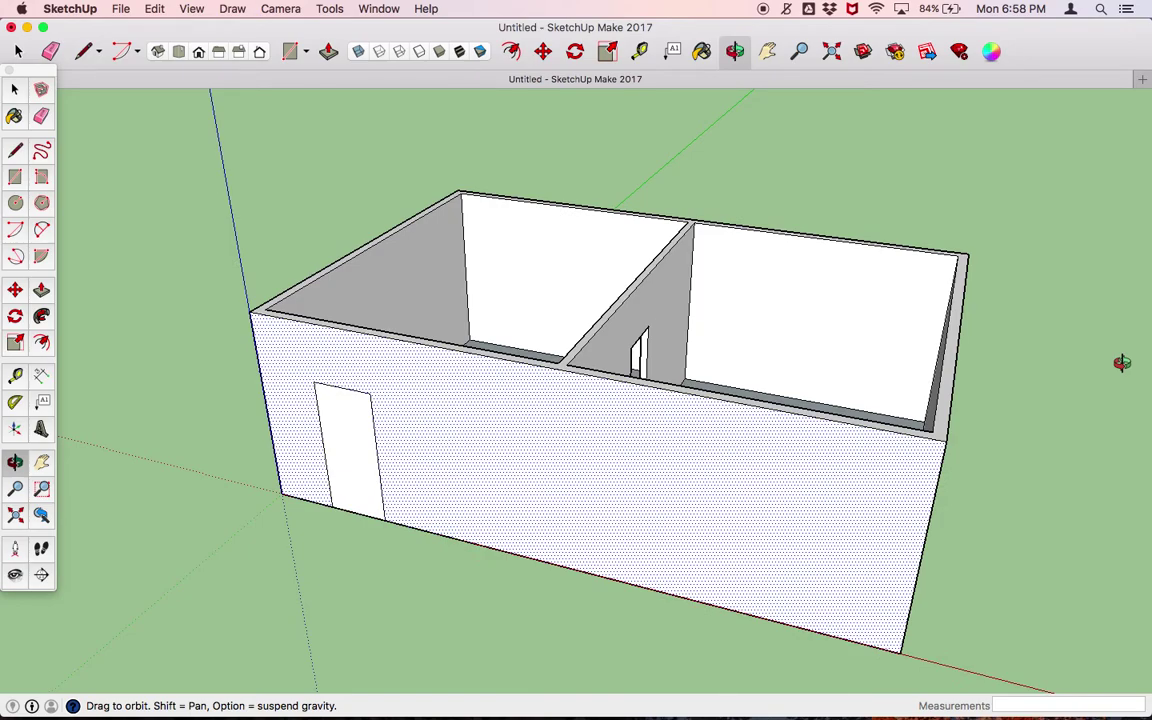
key("p")
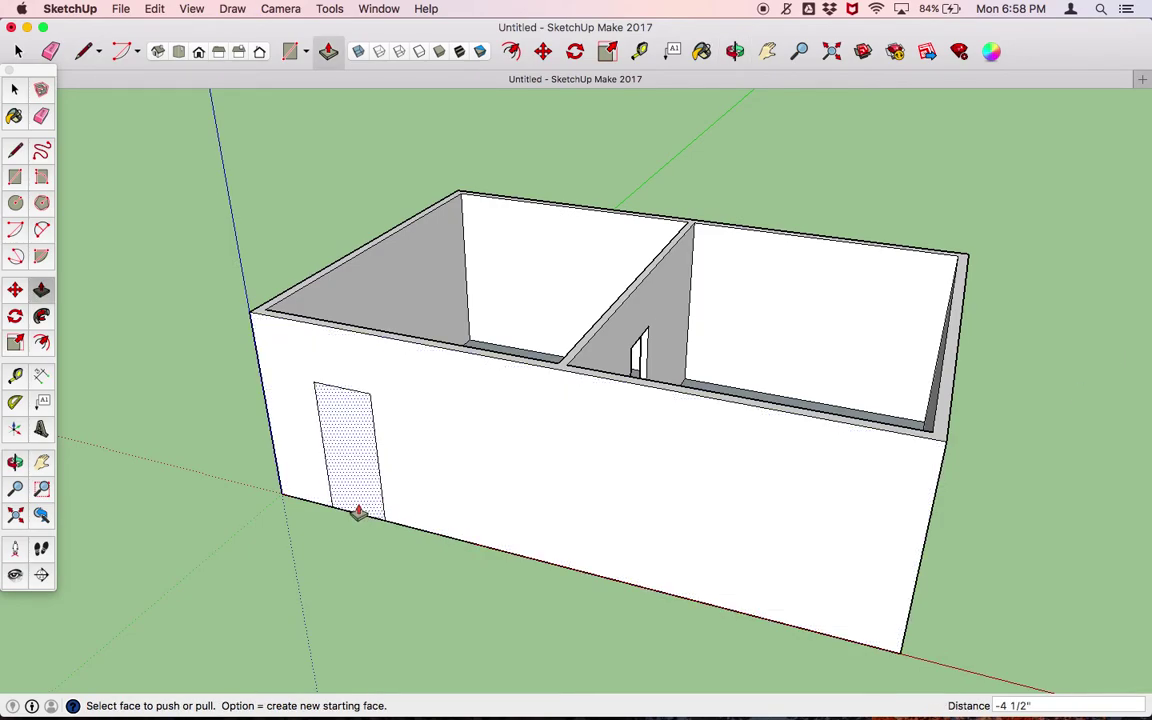
left_click(357, 513)
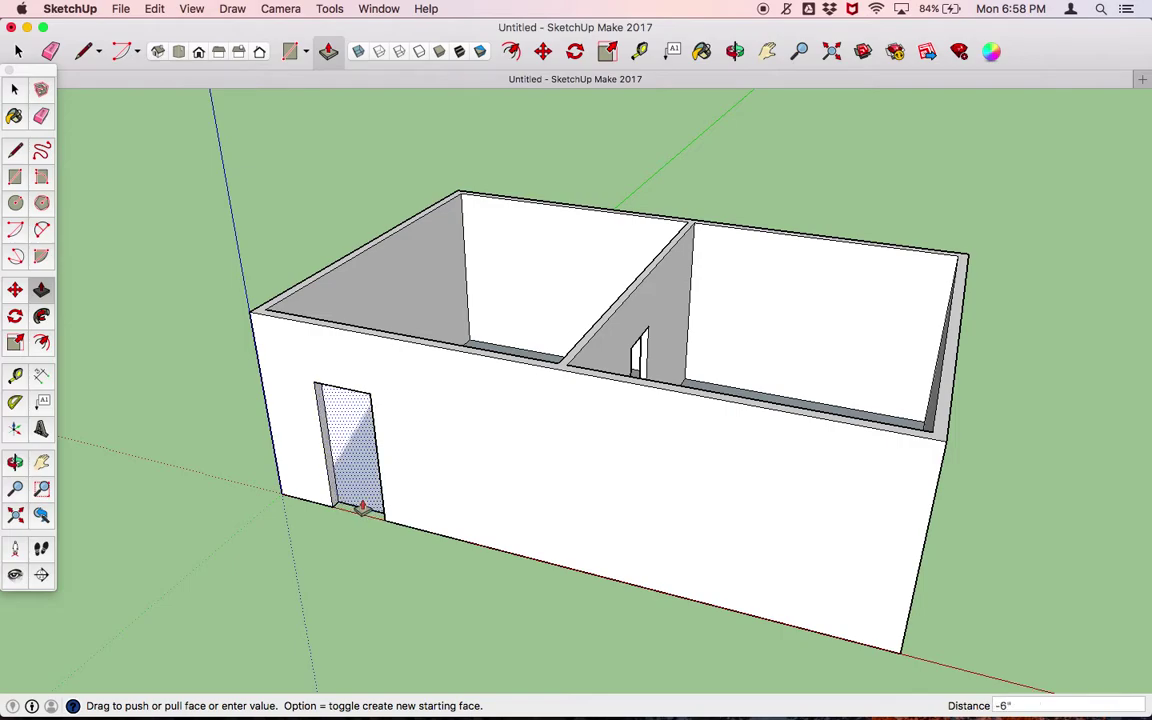
left_click(362, 508)
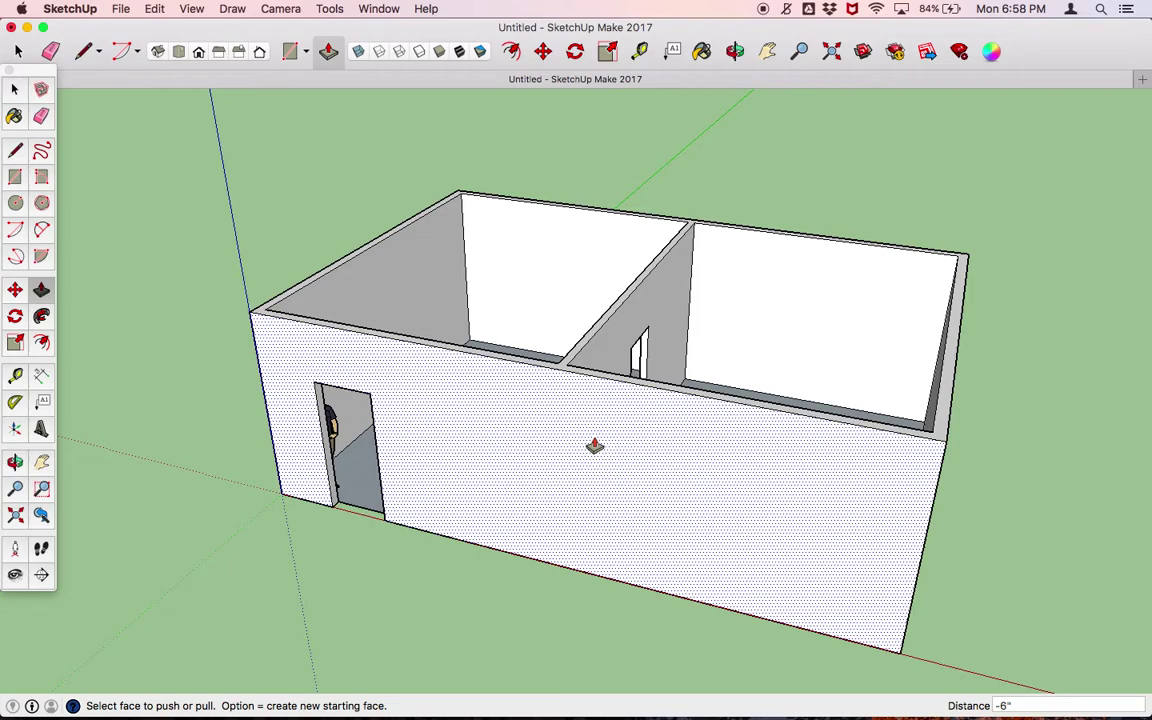
key("o")
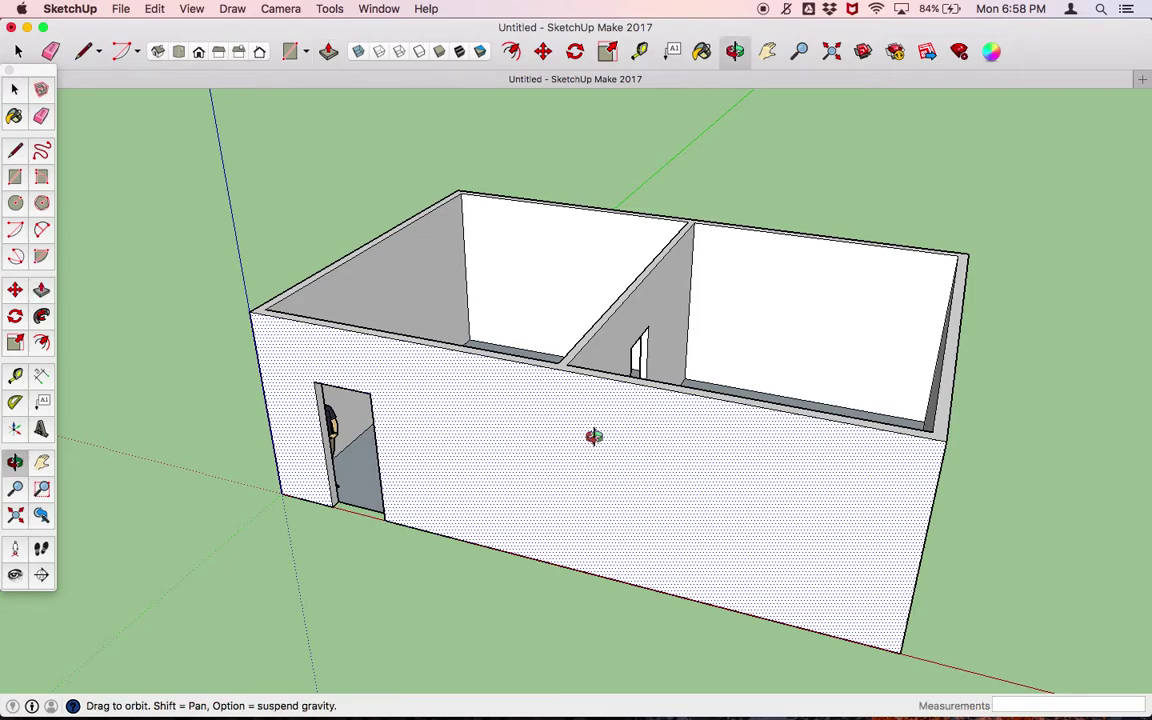
Draw a 7' vertical line from the base up the front wall's corner edge farthest from the origin.
left_click_drag(589, 532, 694, 409)
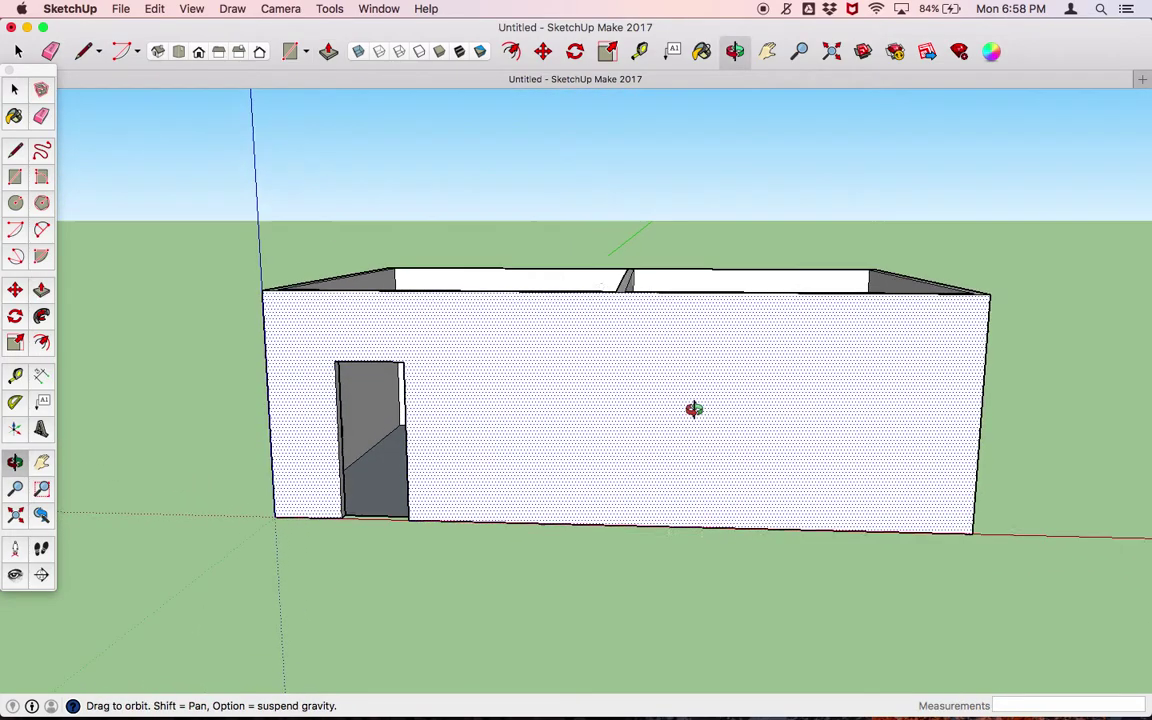
key("l")
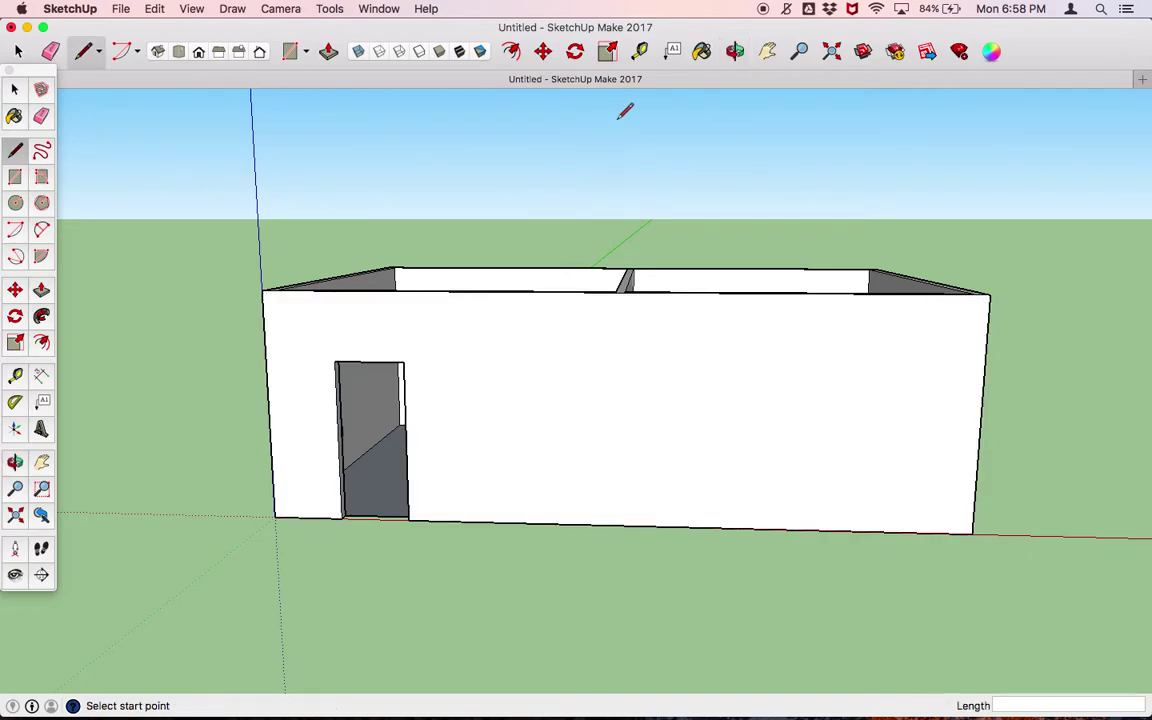
left_click(972, 533)
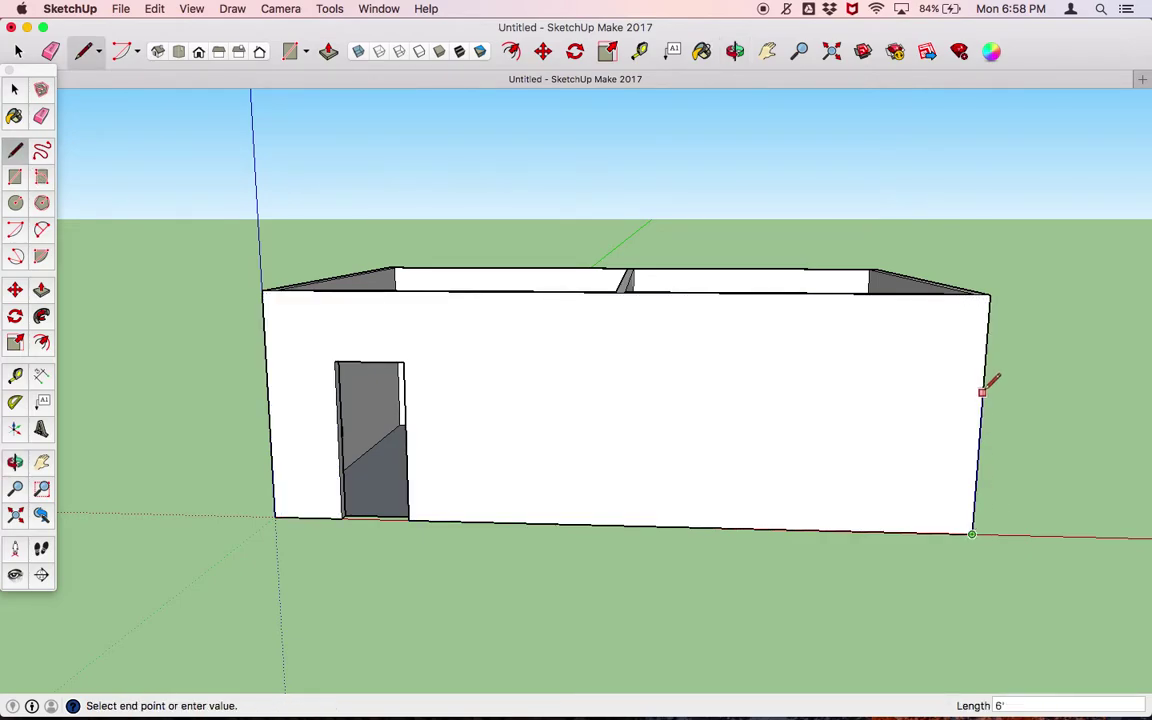
key("Escape")
type("7'")
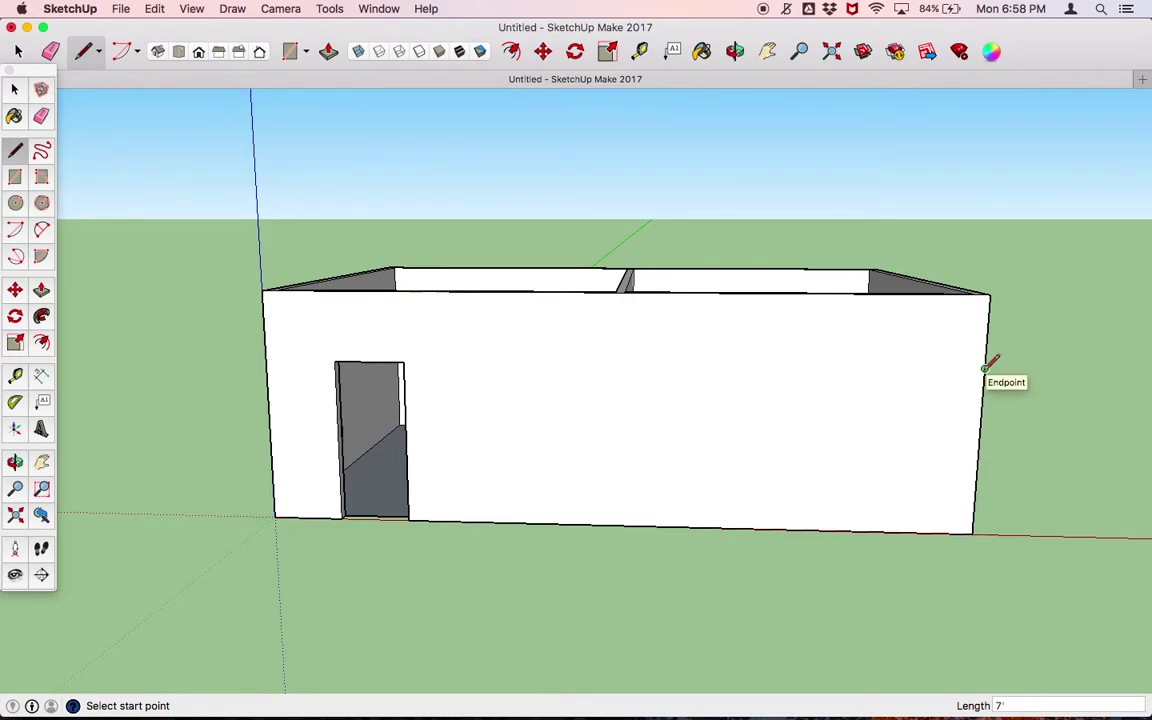
Draw a 3' horizontal line across the front wall from the 7' height point on the corner edge.
left_click(985, 369)
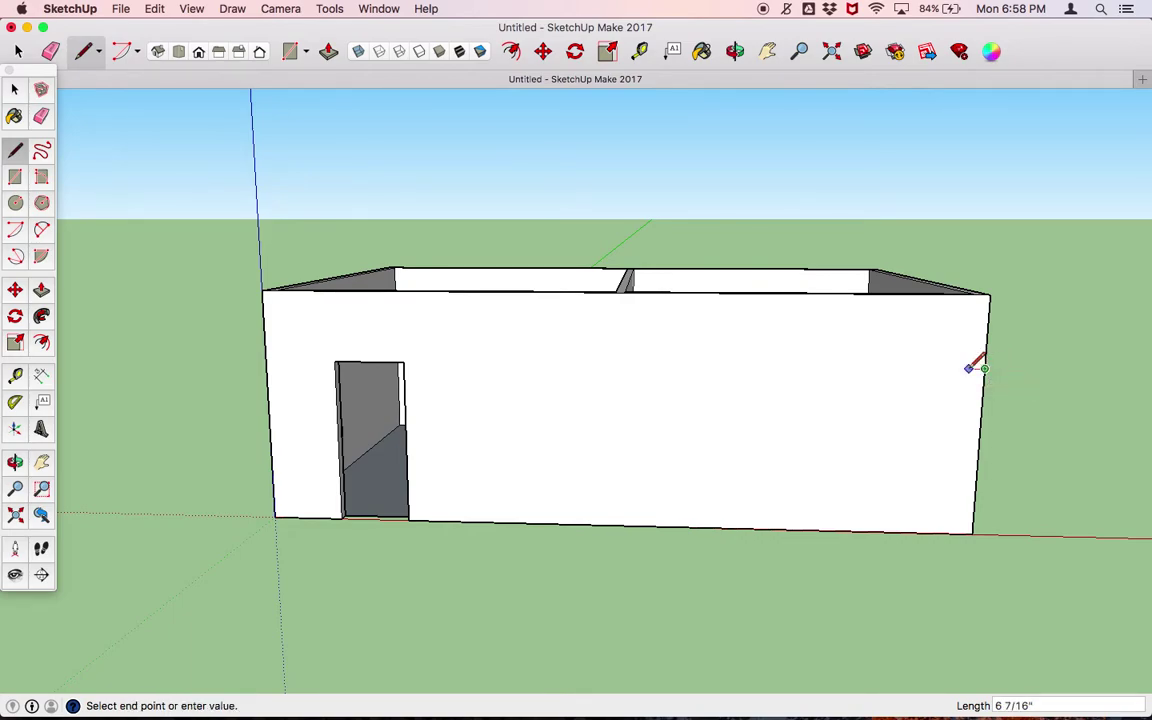
left_click(906, 368)
type("3'")
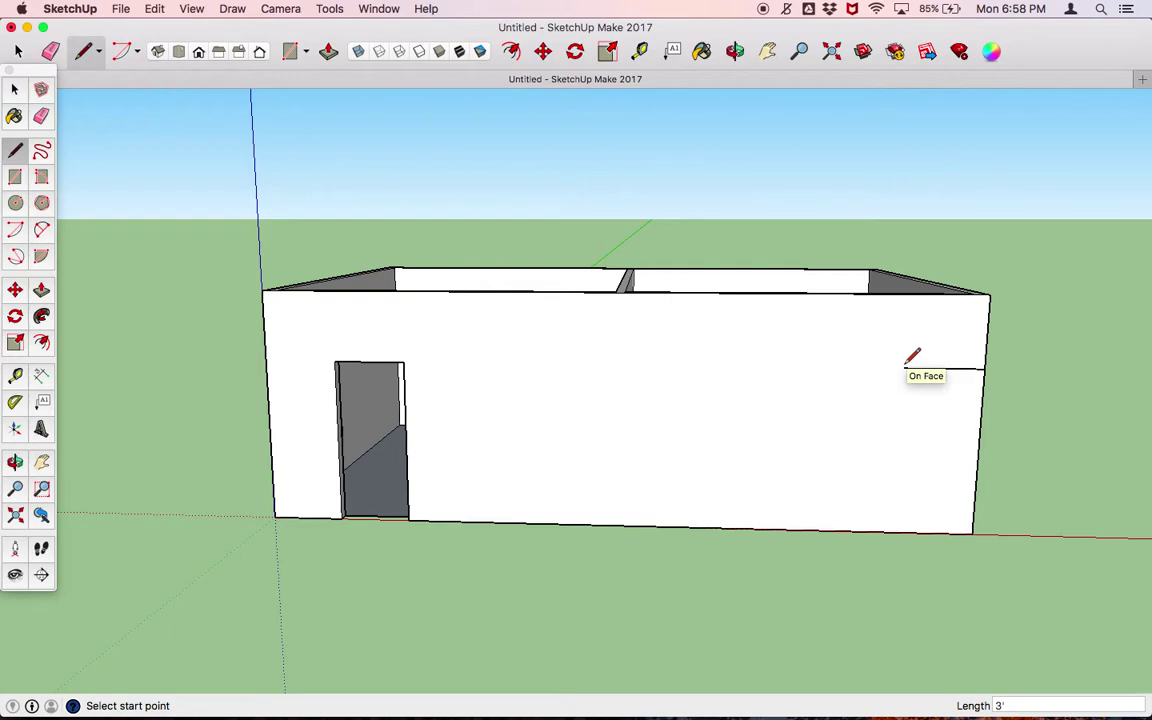
left_click(908, 368)
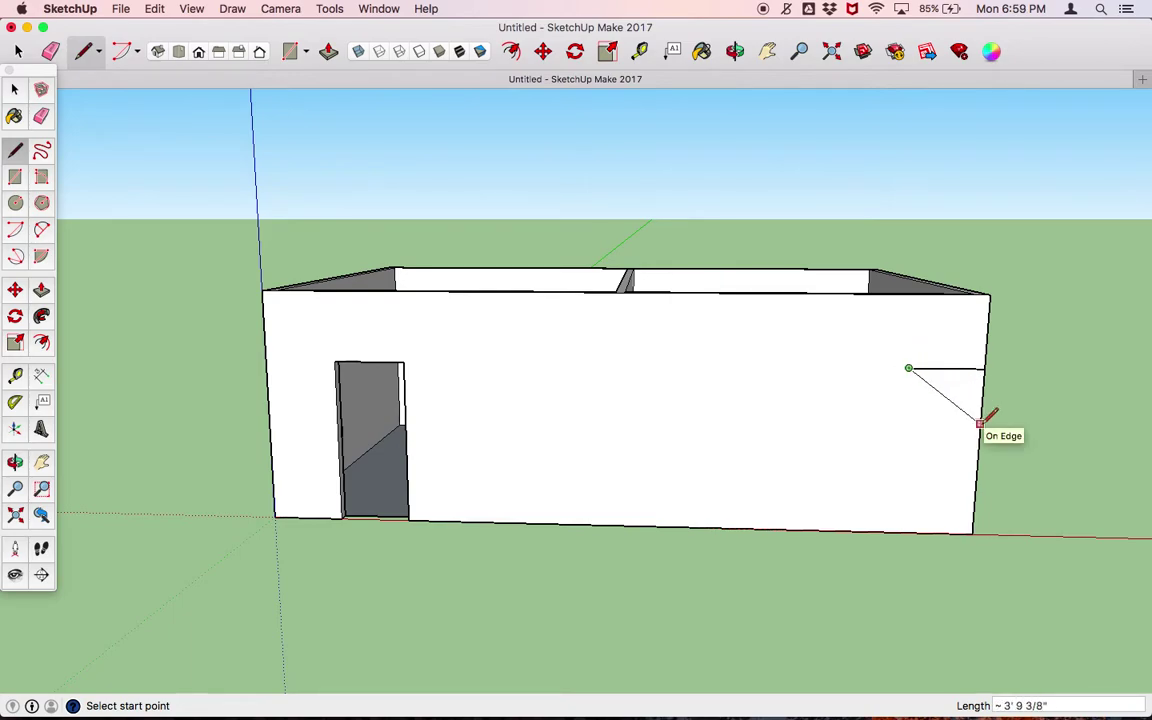
Draw a window rectangle 36" wide by 24" tall, hanging down from the inner end of the 3' line.
key("r")
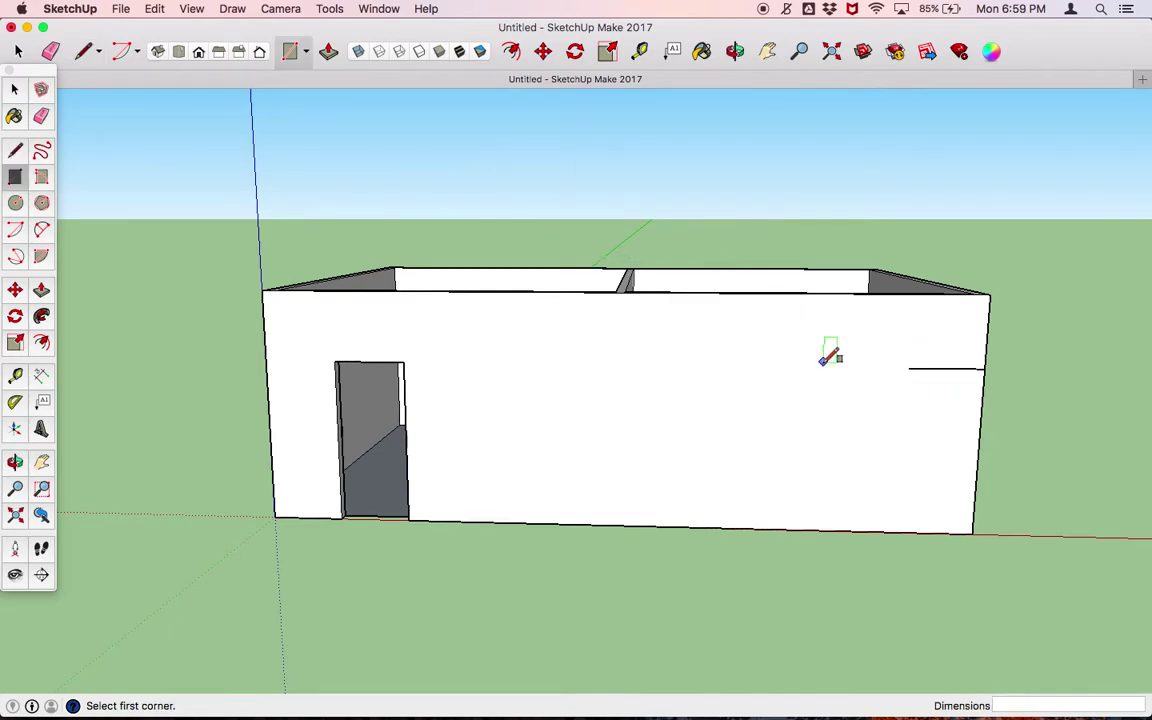
left_click(908, 368)
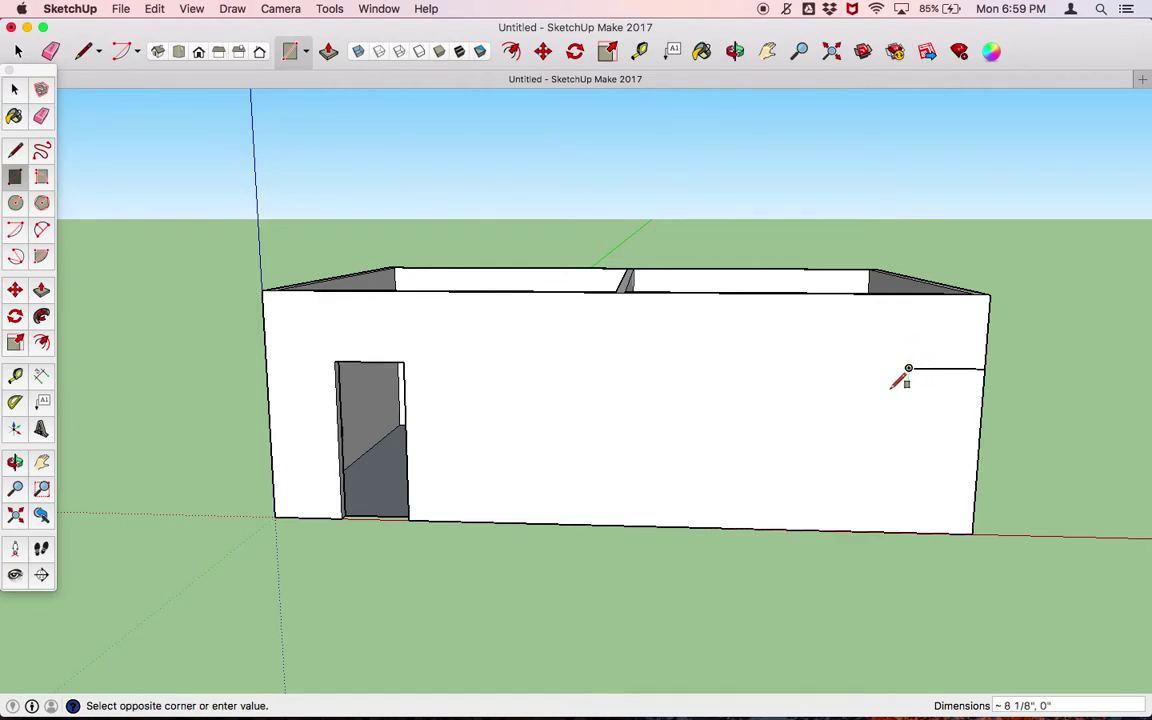
left_click(833, 440)
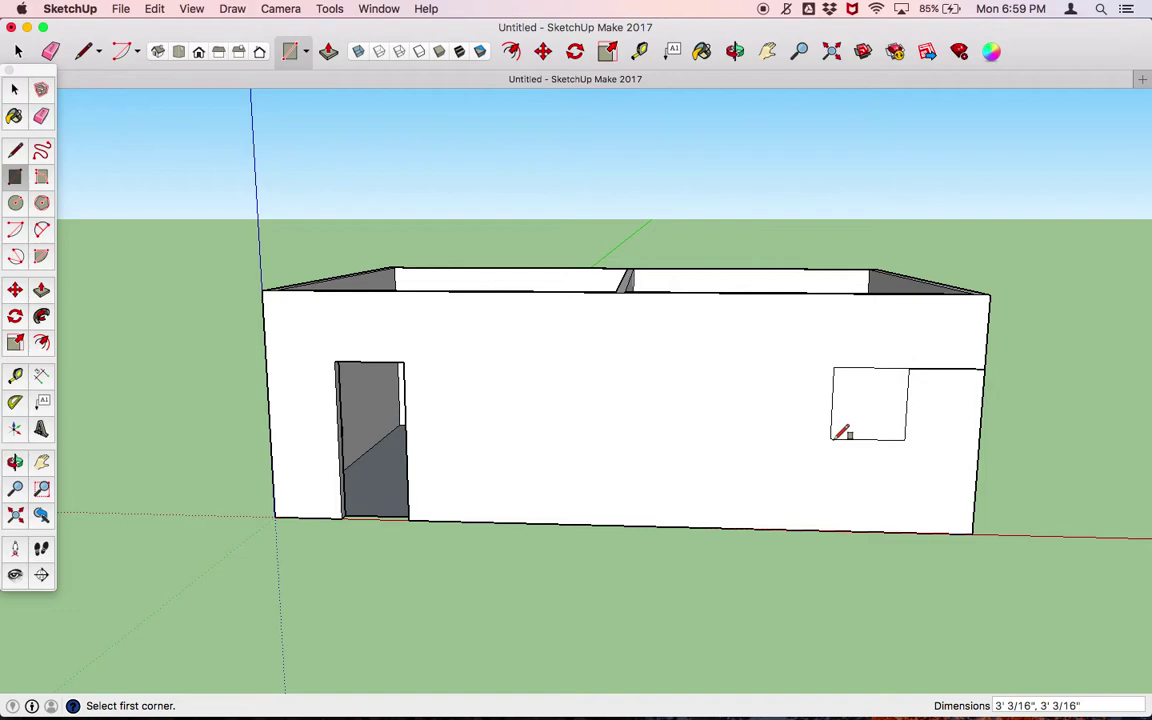
type("36\"x24")
mouse_move(1040, 700)
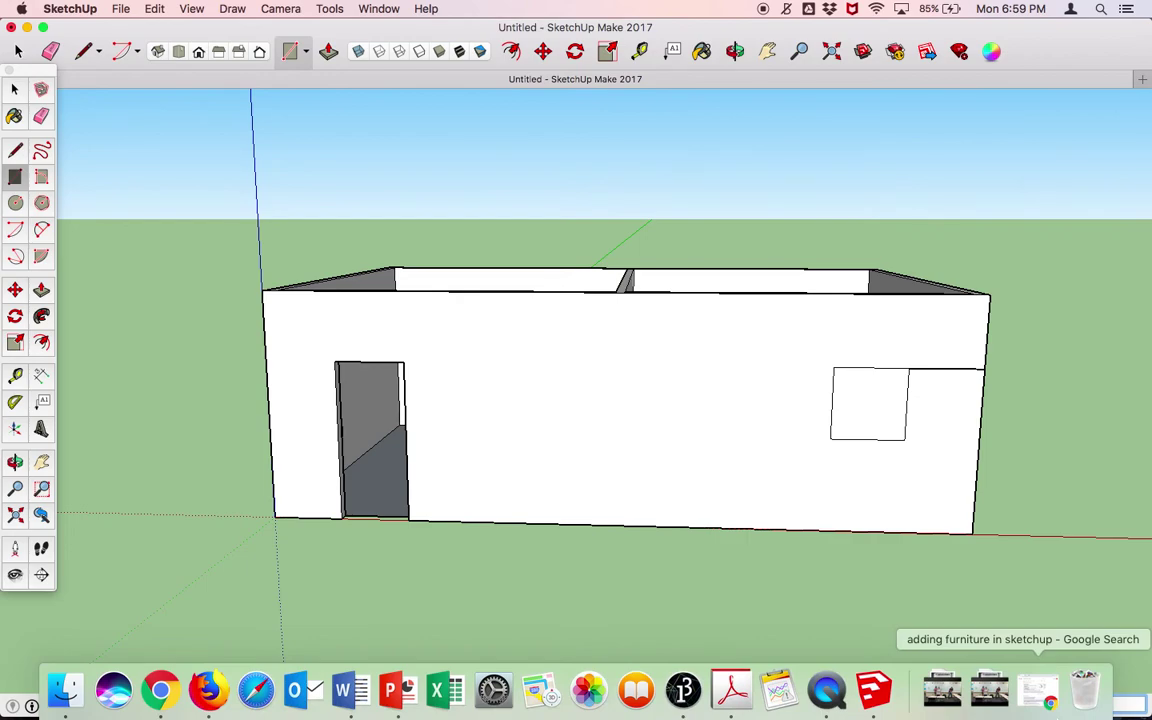
left_click(1021, 705)
key("BackSpace")
type(",")
key("Return")
Resize the window rectangle to 24" wide by 36" tall.
left_click(997, 705)
key("Delete")
key("Delete")
type("24")
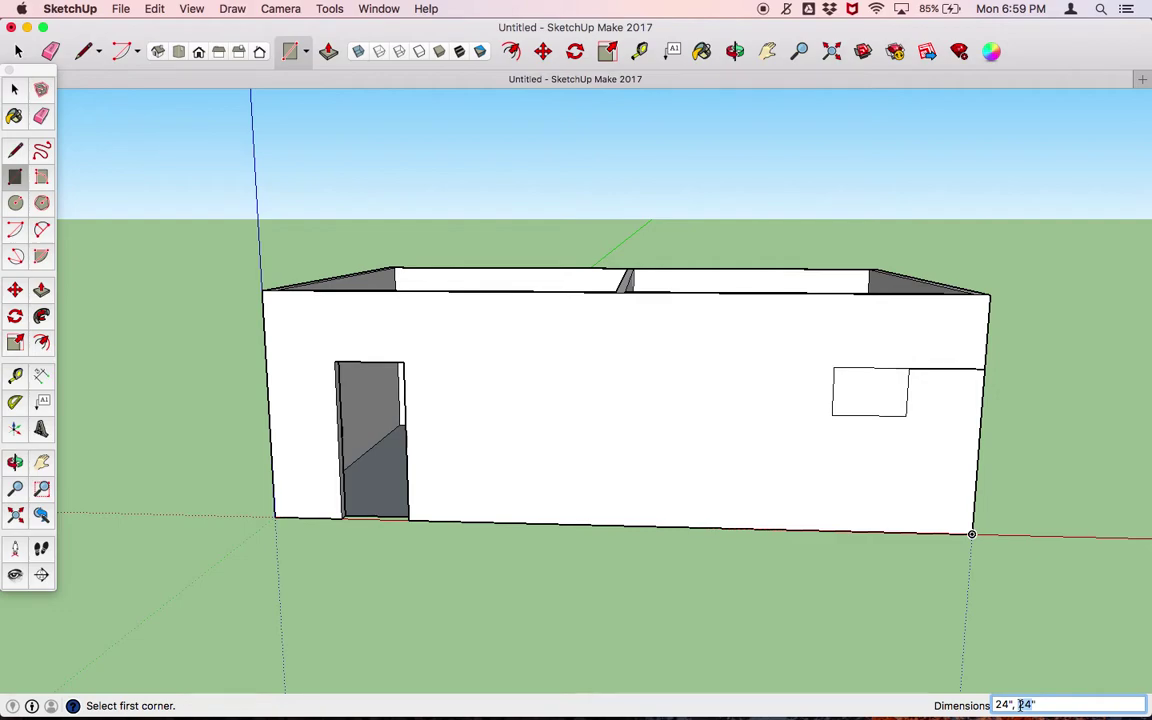
key("Delete")
key("Delete")
type("36")
key("Return")
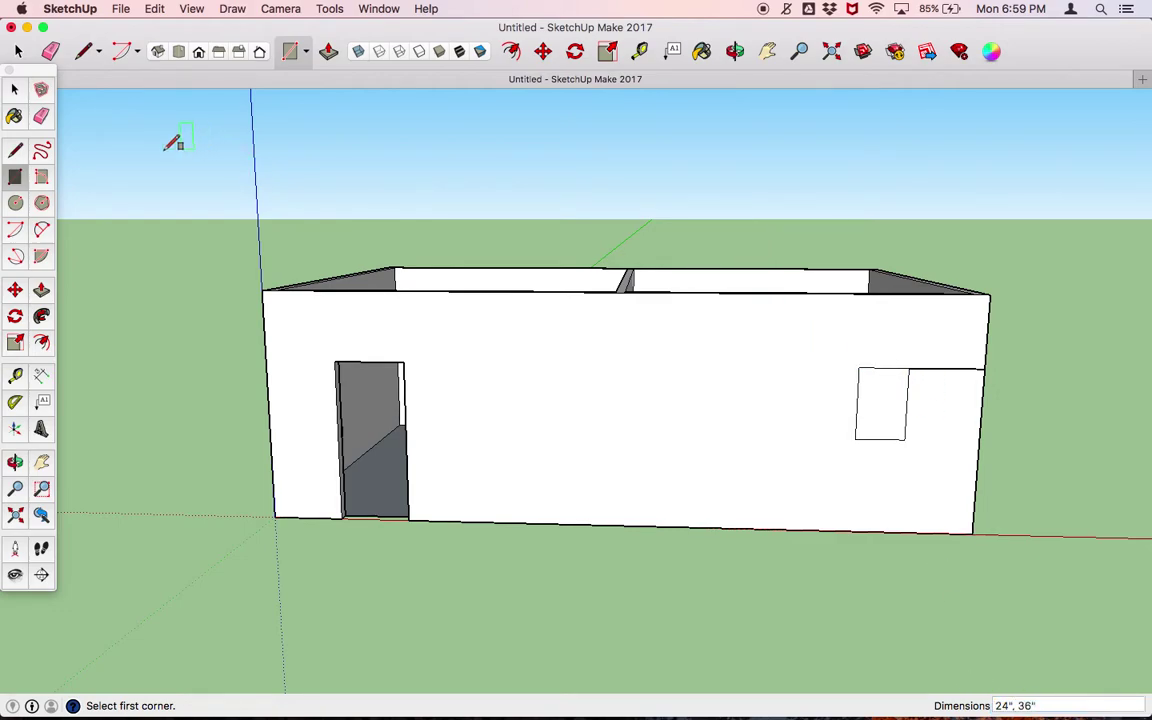
Draw a 3' horizontal spacing line from the window's upper door-side corner toward the door.
left_click(15, 149)
left_click(858, 367)
type("3'")
key("Return")
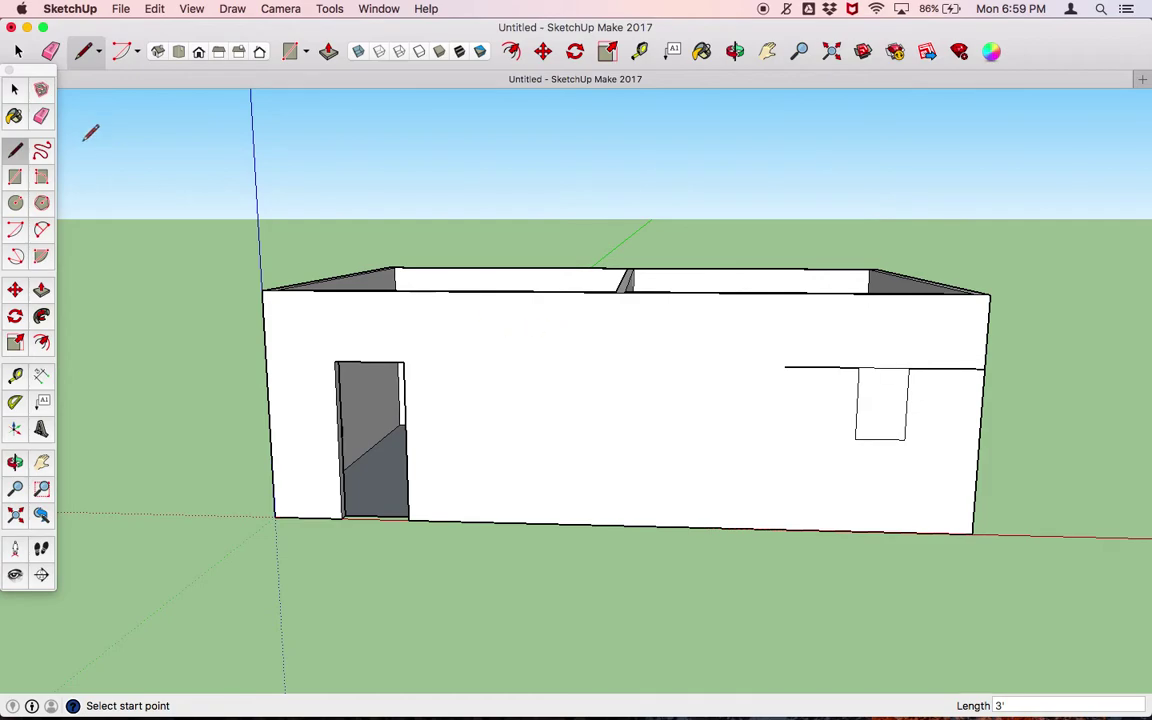
Draw a second window rectangle down from the spacing line's free end, entering dimensions of 24", 36".
left_click(15, 177)
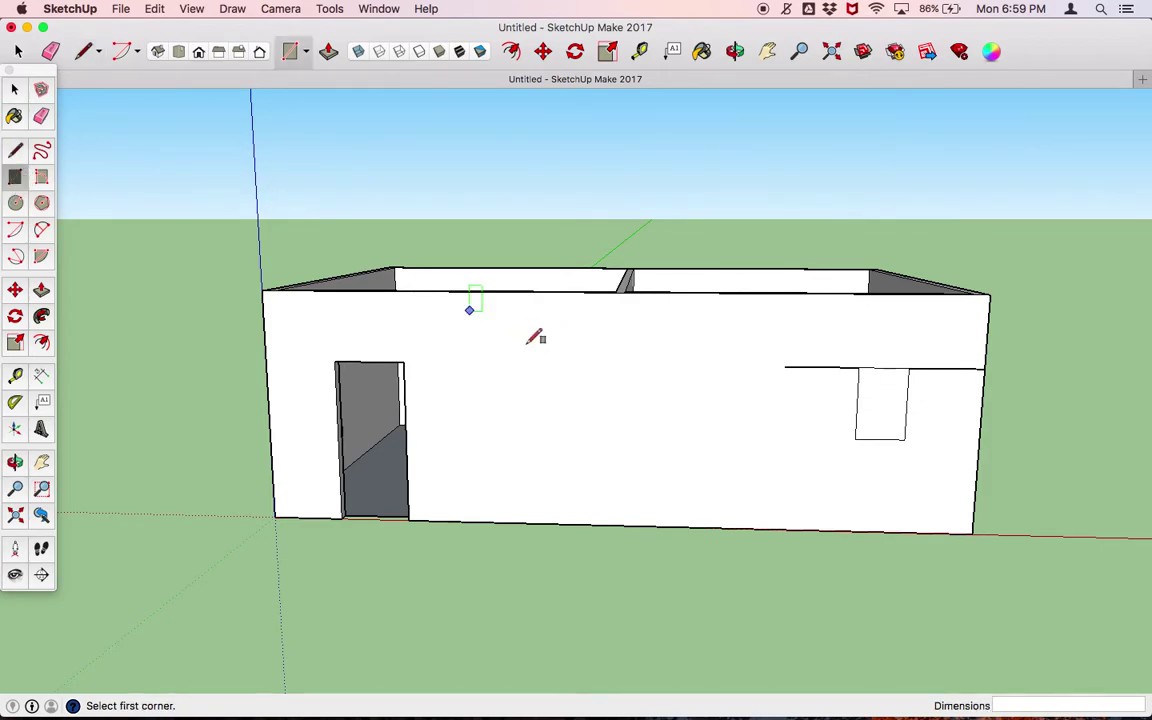
left_click(785, 367)
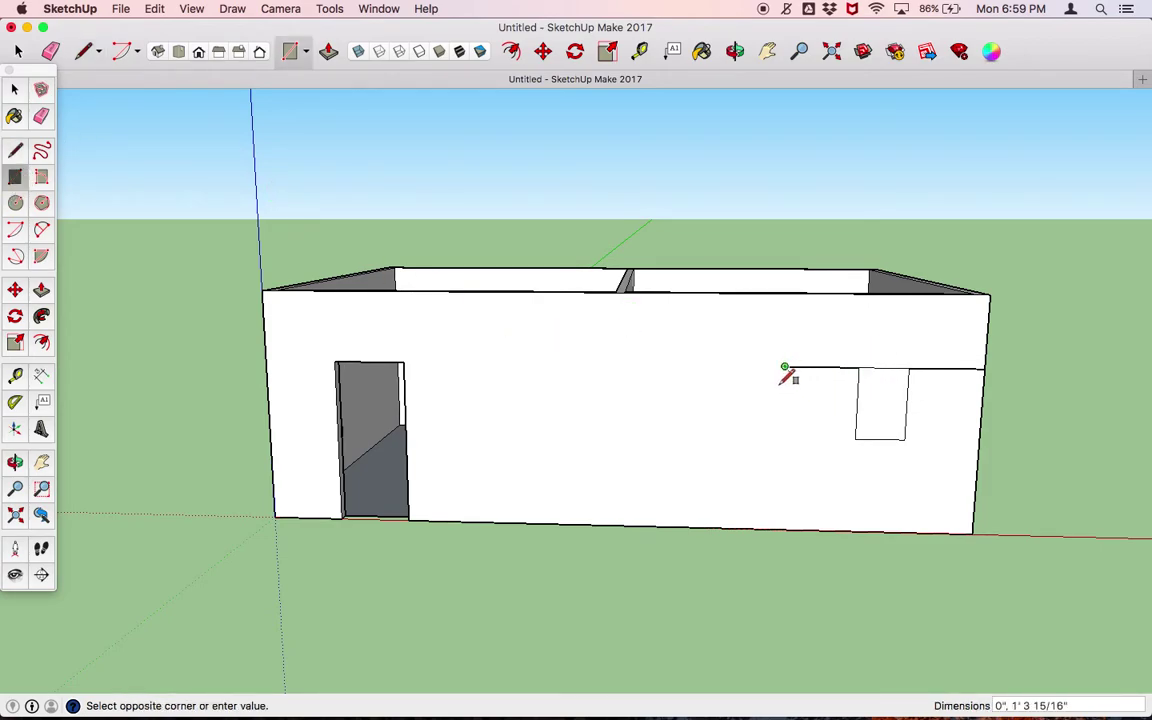
left_click(727, 433)
mouse_move(989, 700)
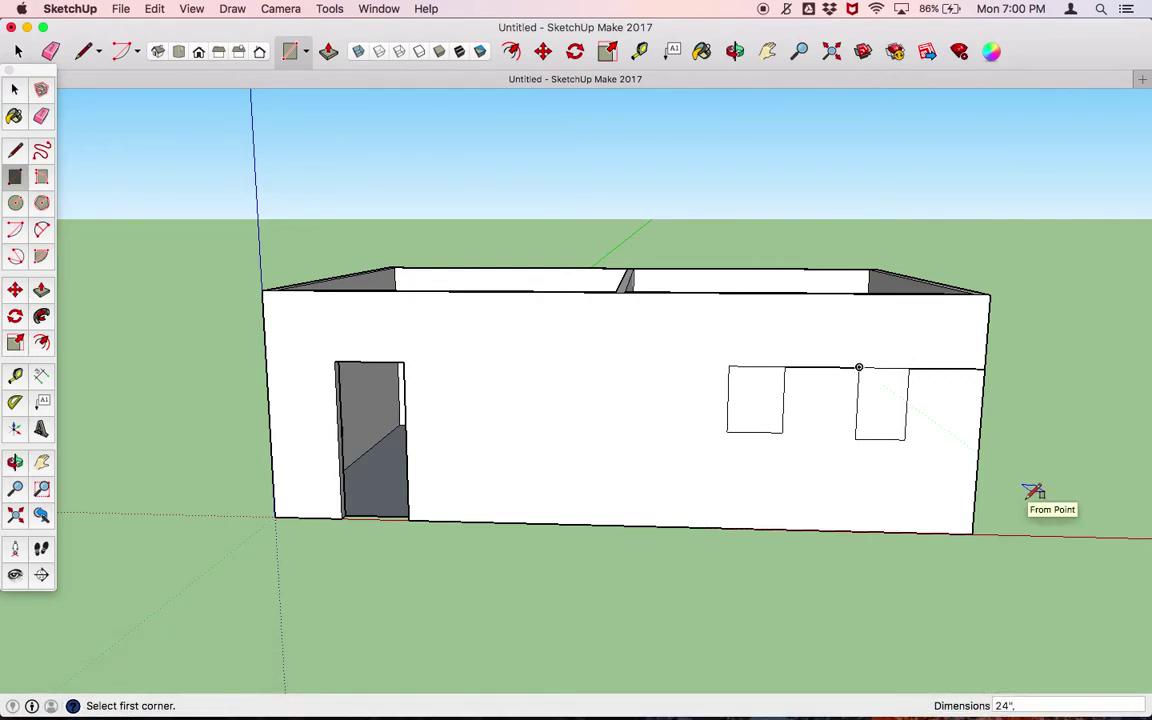
type("36\"")
left_click(976, 706)
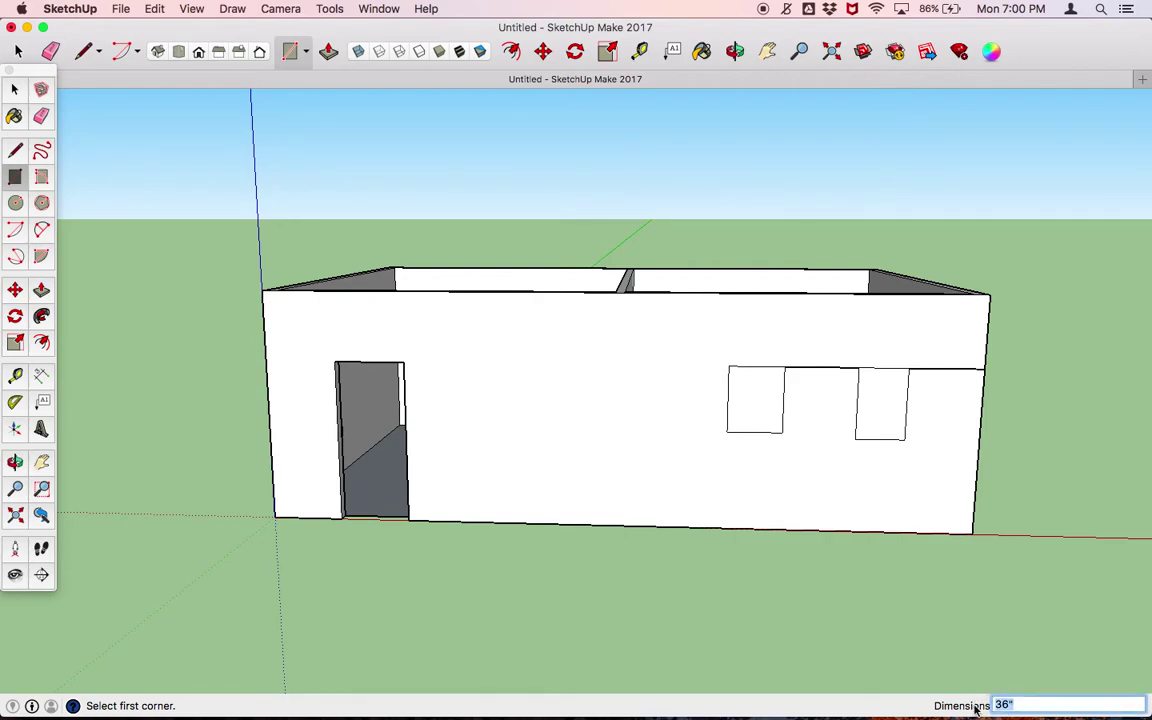
type("24\", 36")
key("Return")
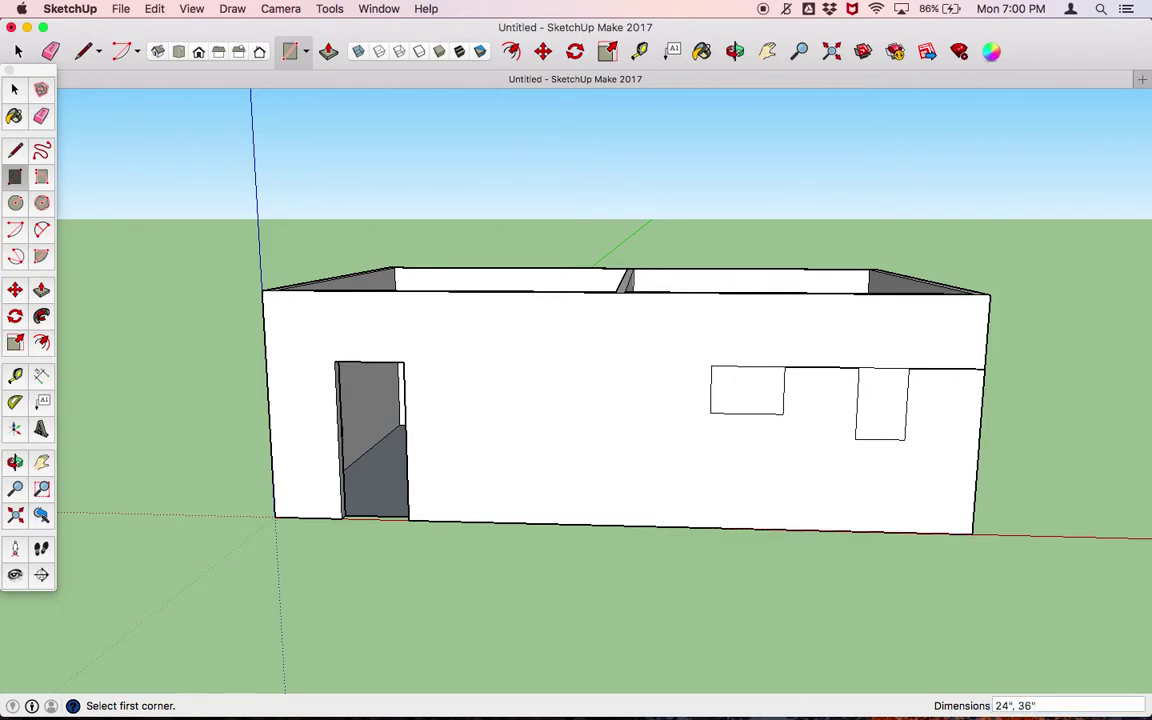
Resize the second window rectangle to 24" wide by 36" tall by entering dimensions of 36", 24".
left_click(995, 705)
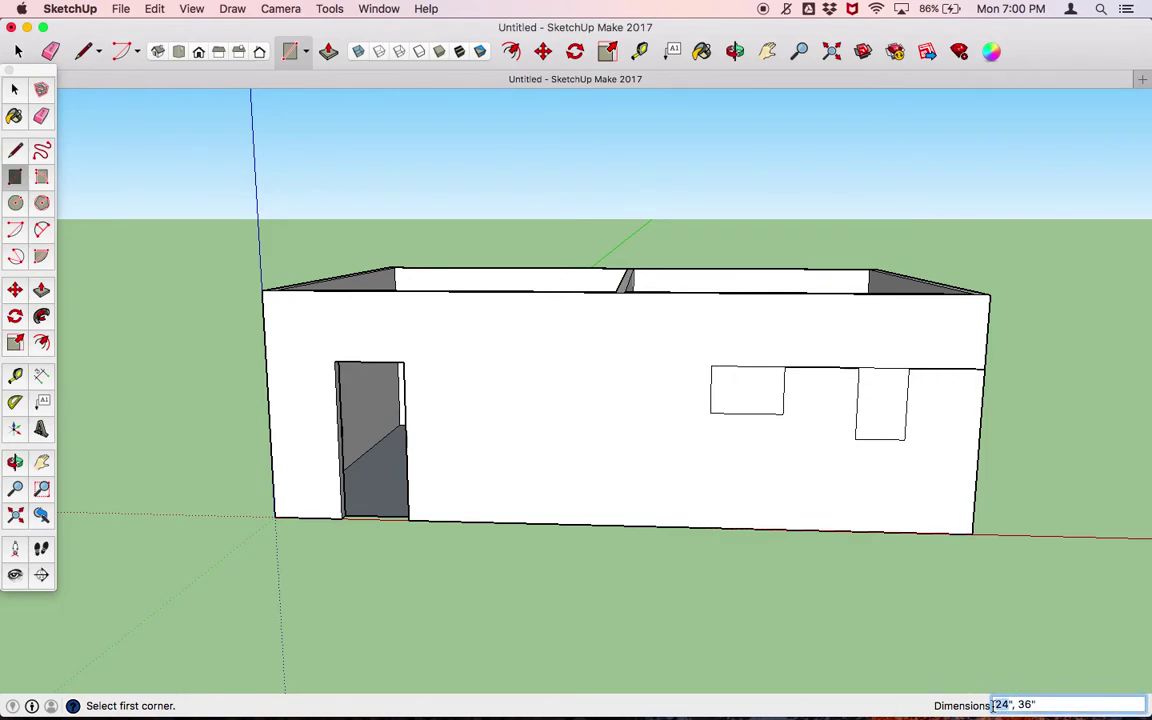
type("36")
double_click(1021, 704)
type("24")
key("Return")
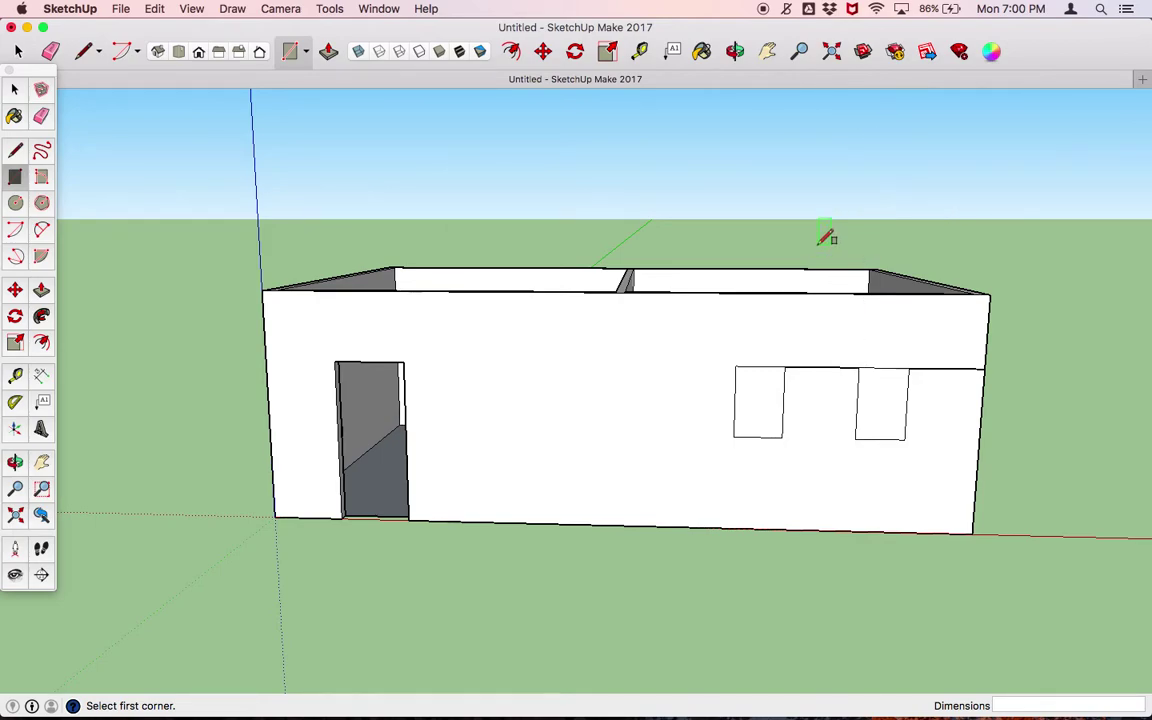
left_click(1025, 703)
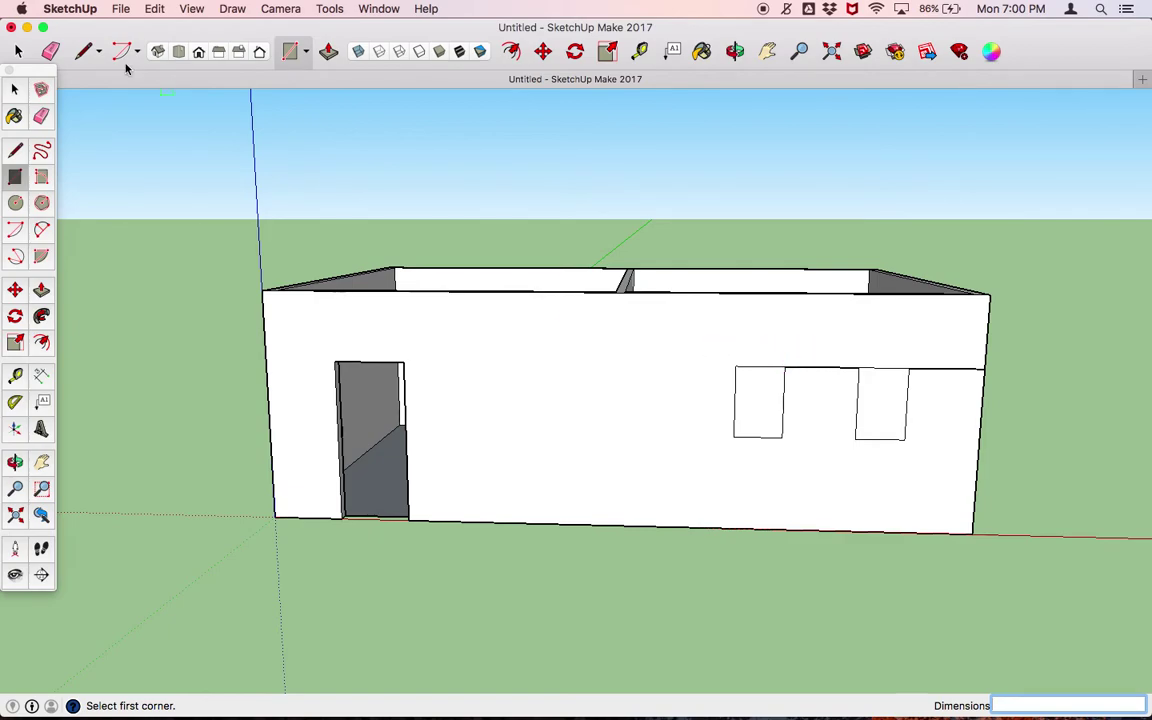
Delete the spacing line between the windows and the line from the window to the wall corner.
left_click(15, 88)
left_click(828, 372)
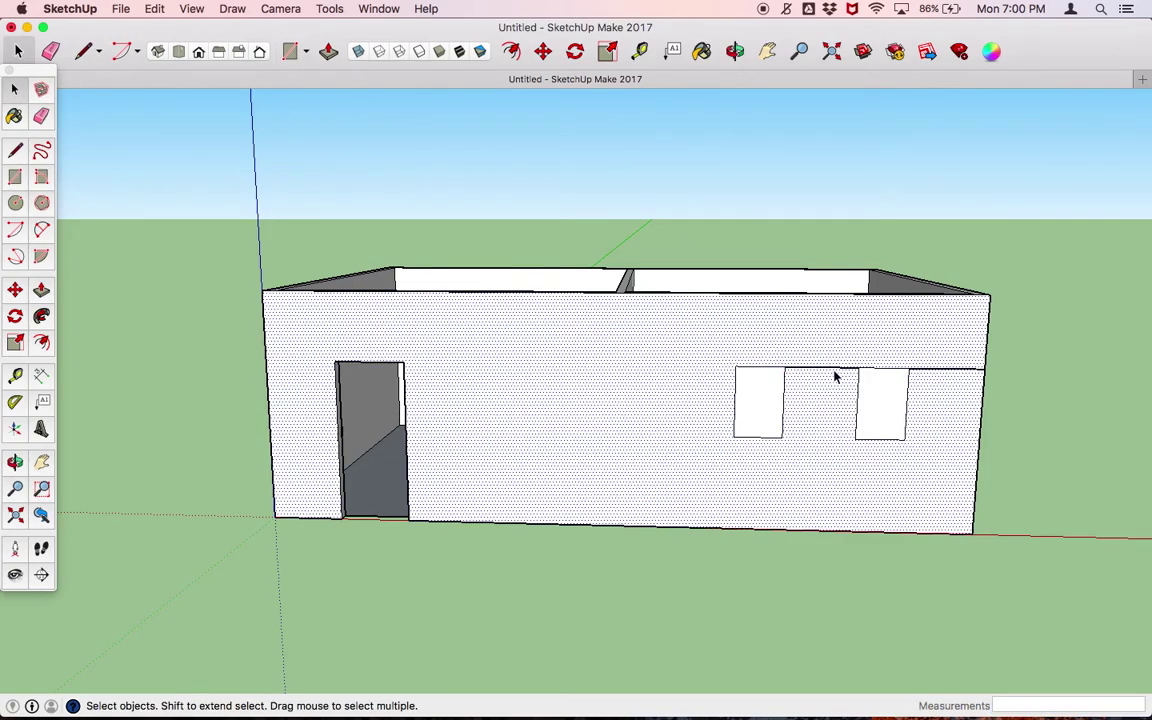
left_click(828, 370)
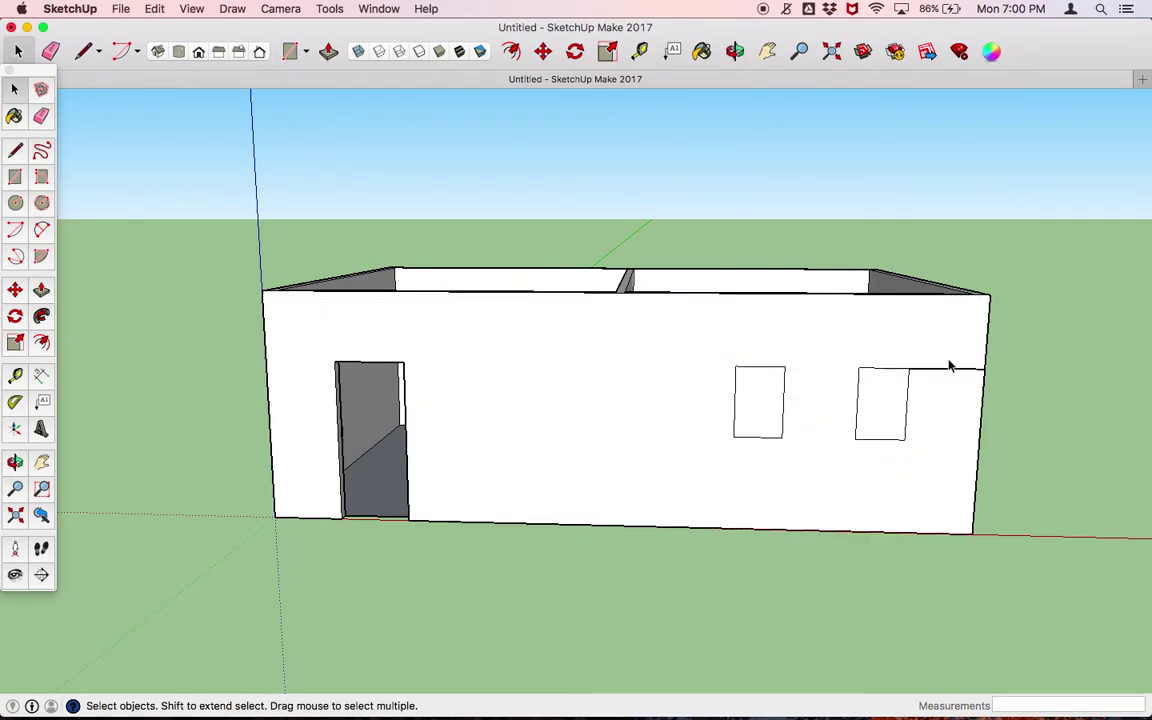
key("Delete")
Push both window rectangles 6" through the front wall to cut the window openings.
key("p")
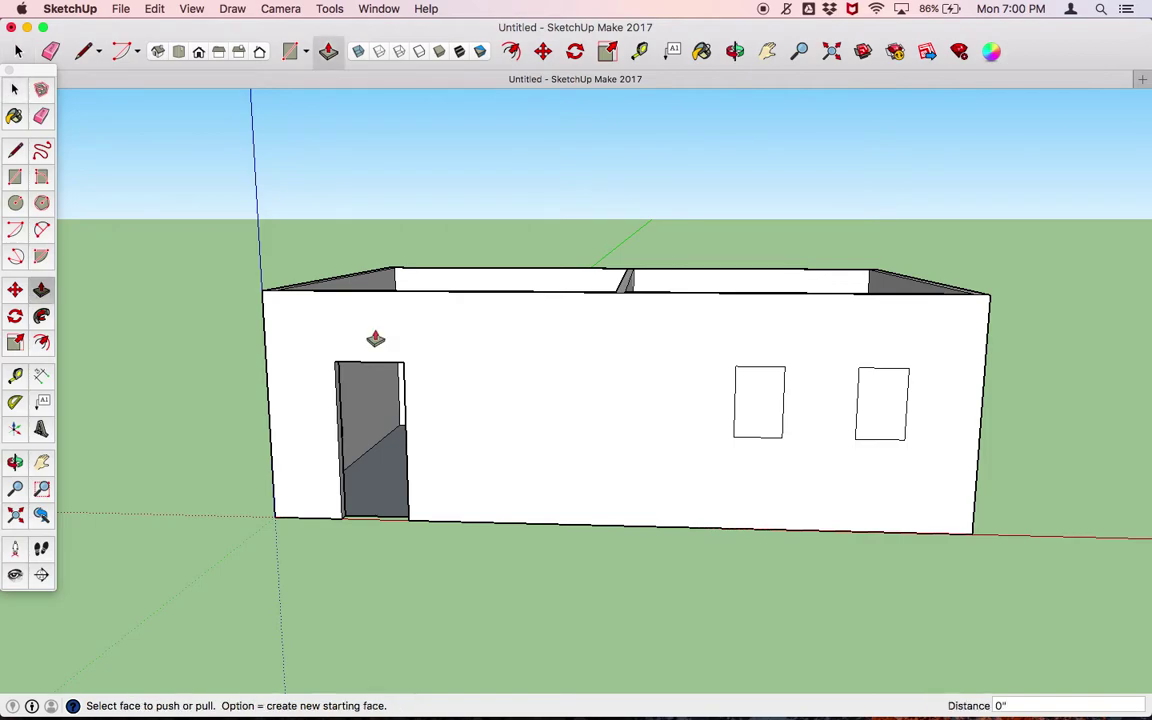
left_click(758, 442)
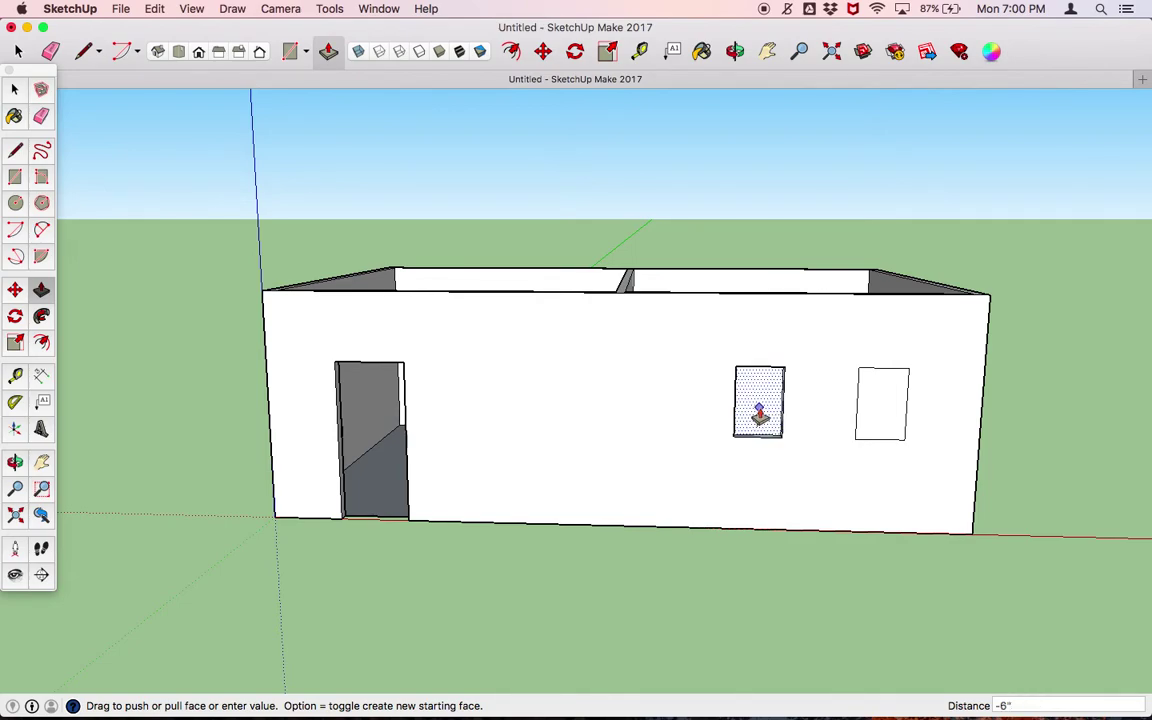
left_click(759, 412)
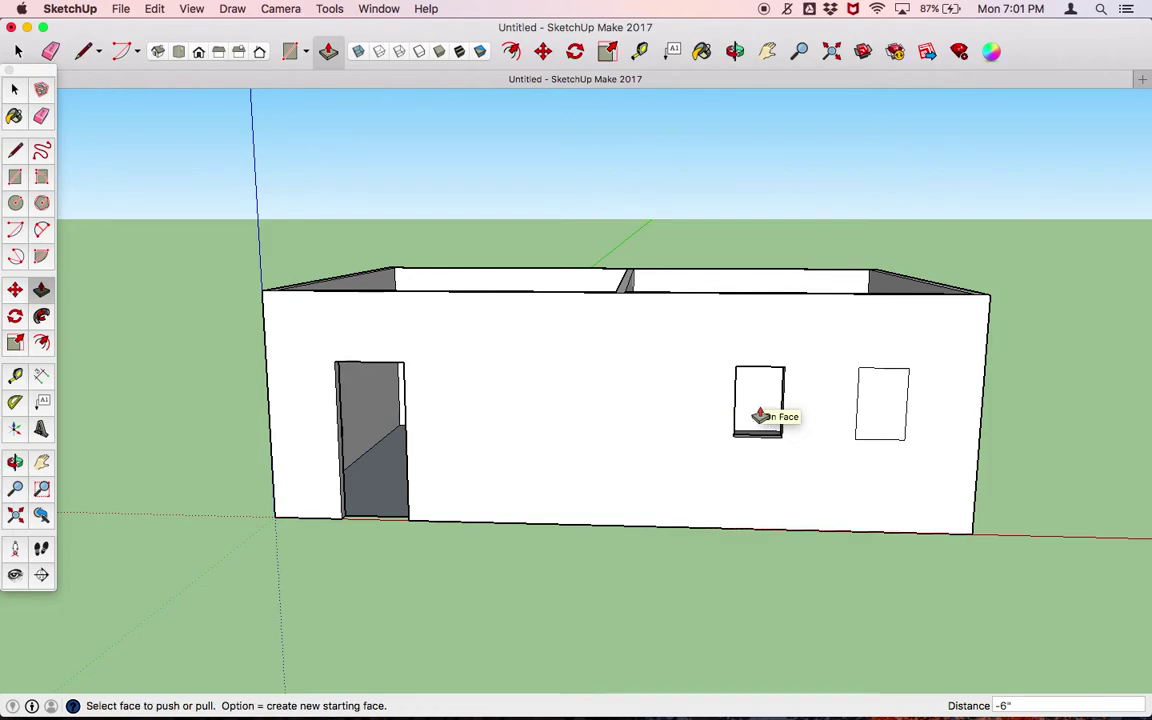
left_click(883, 440)
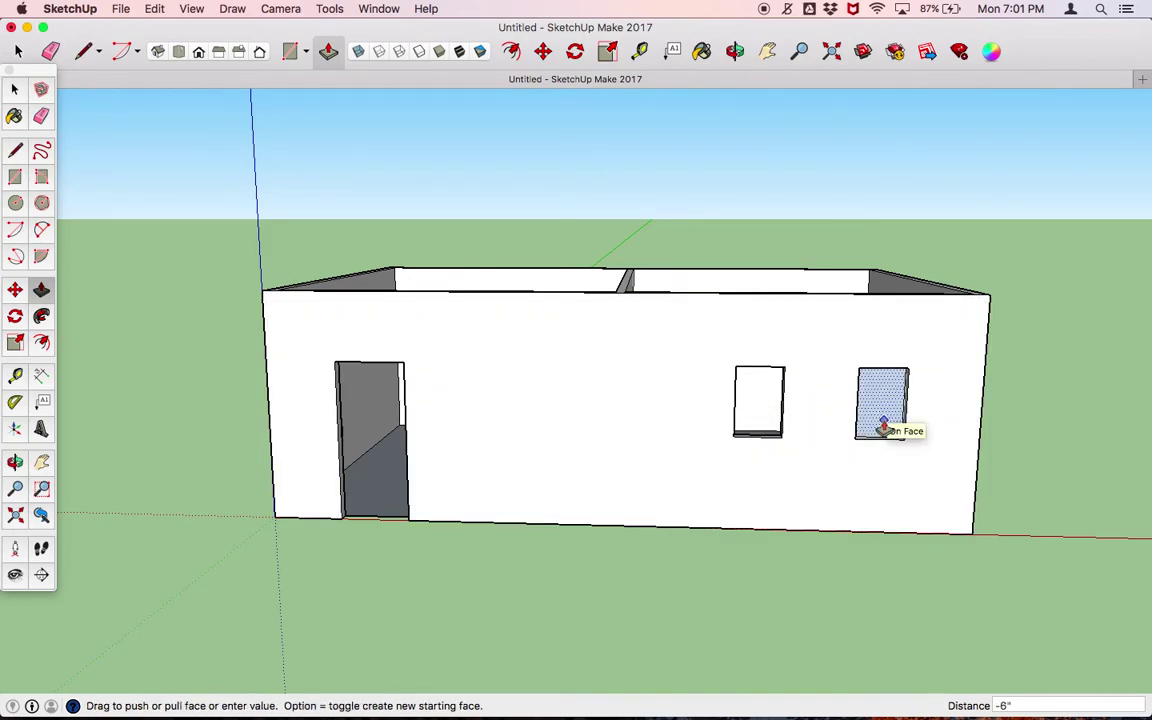
left_click(884, 426)
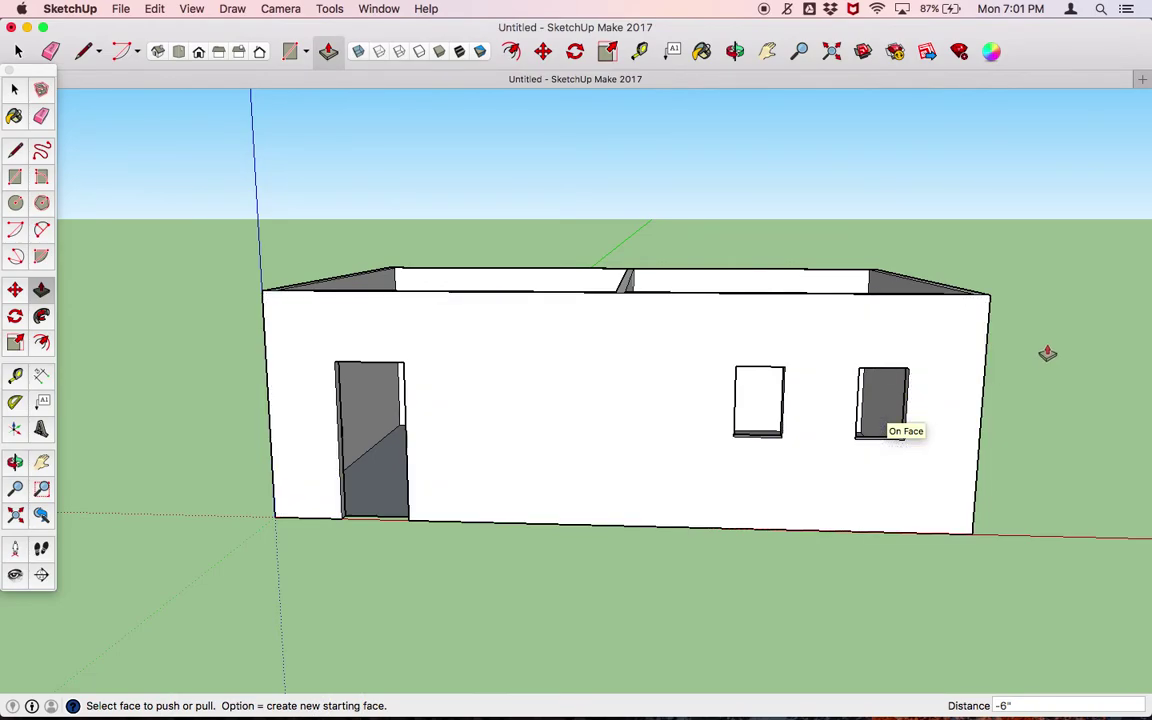
Draw a 3' by 2' pane rectangle across the window opening nearer the door, from corner to opposite corner.
middle_click_drag(1047, 353, 994, 317)
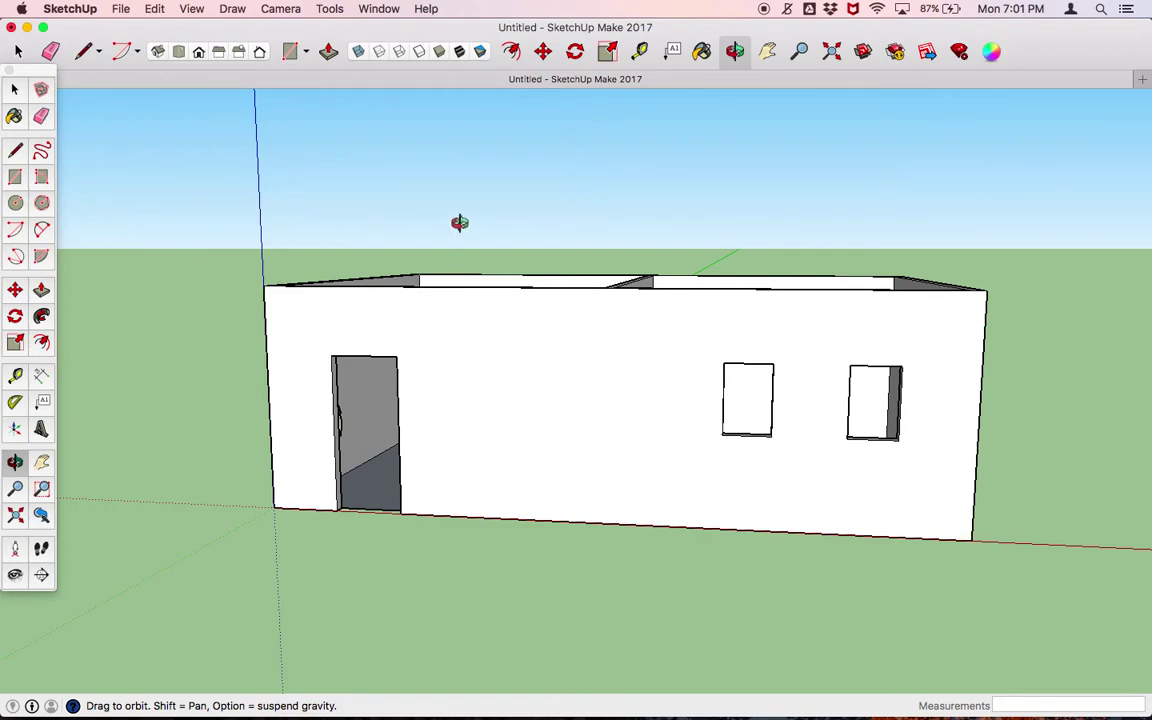
key("r")
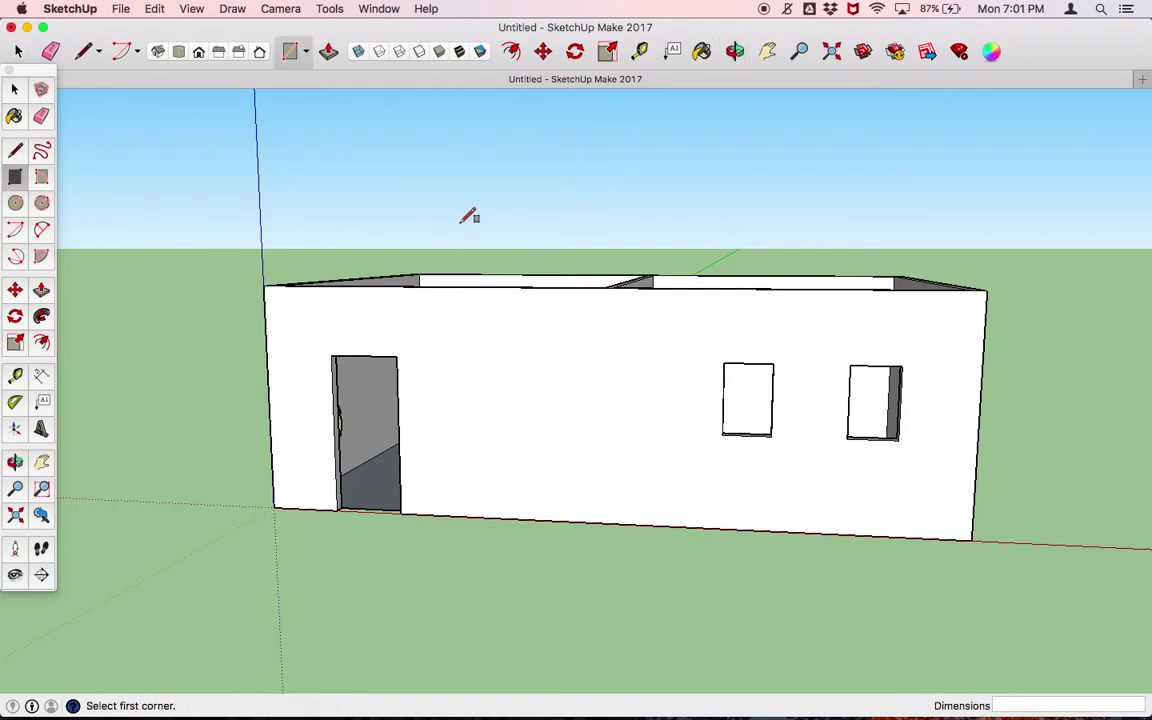
left_click(724, 363)
left_click(773, 435)
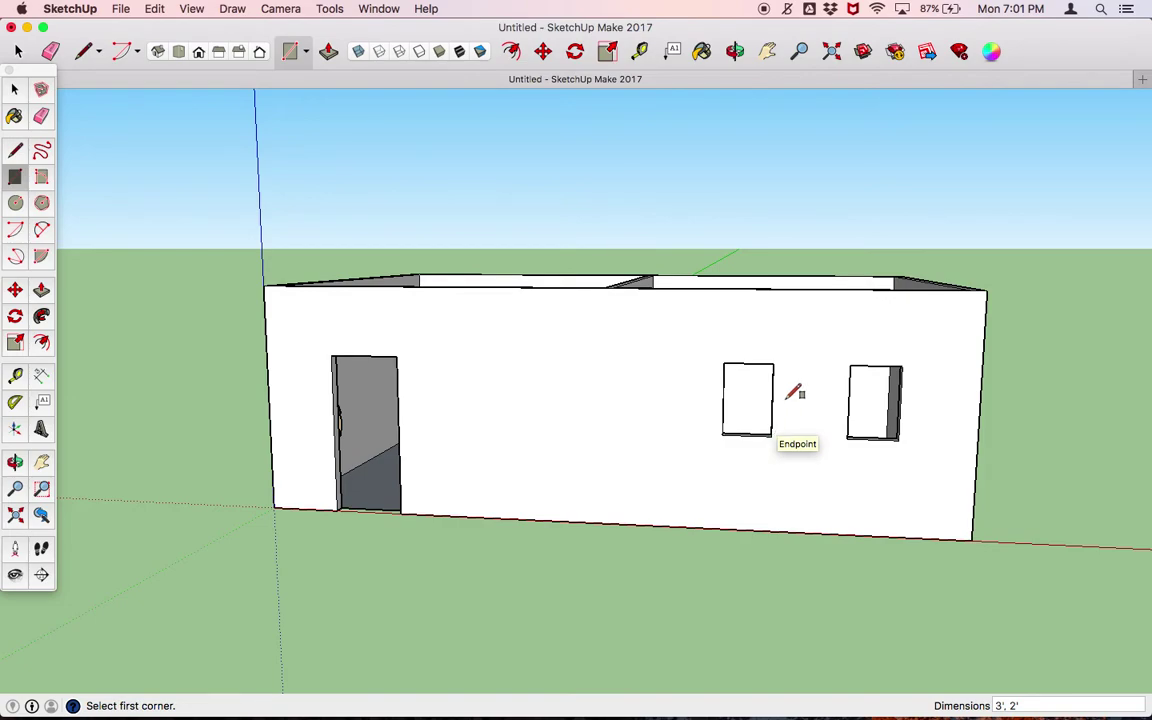
Open the material library at the Glass and Mirrors collection.
left_click(991, 51)
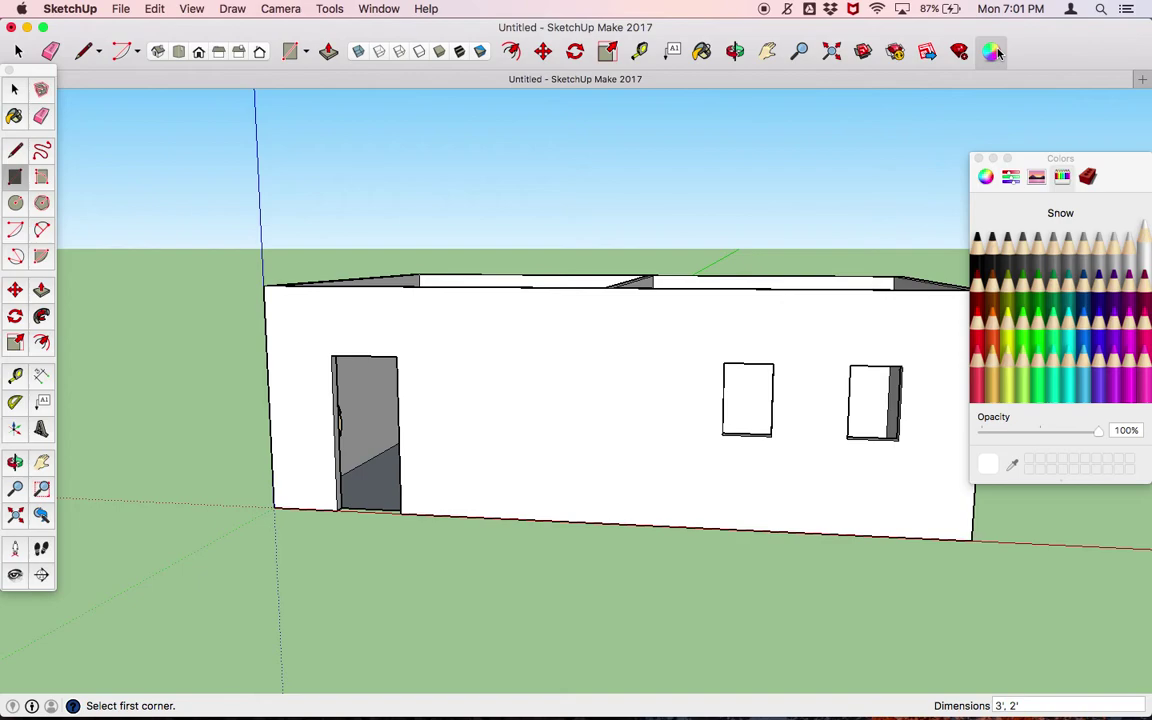
left_click(1088, 176)
left_click(1065, 208)
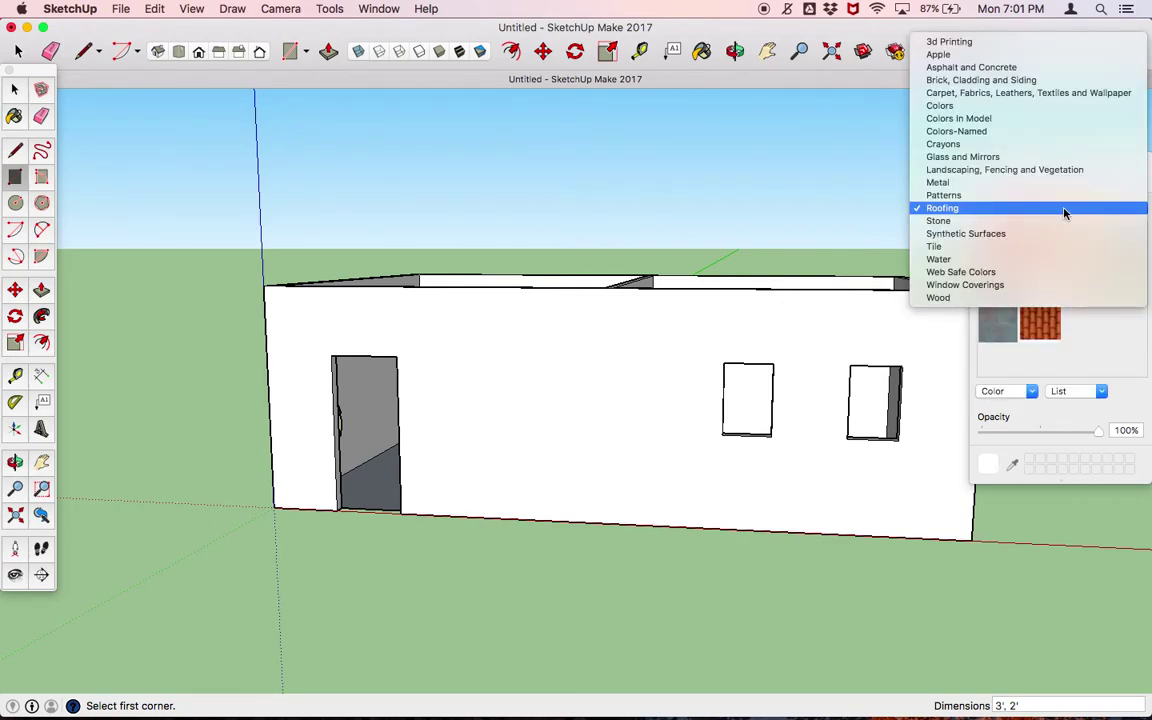
left_click(955, 157)
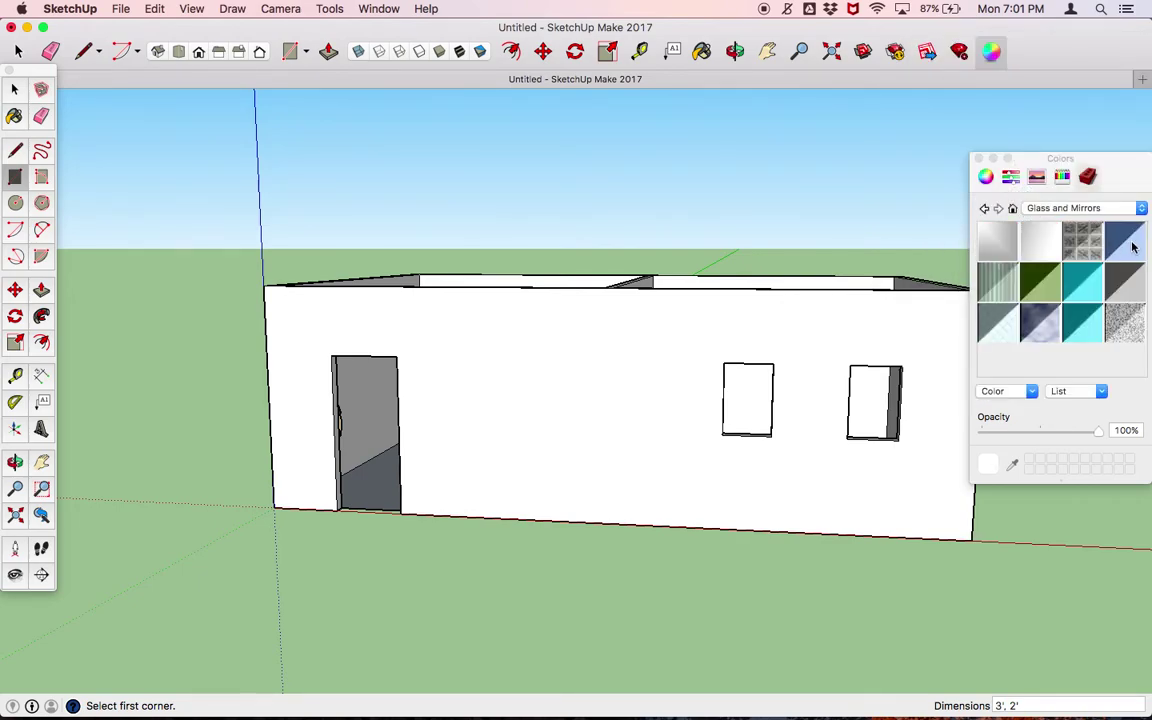
Try to paint both front windows with the blue translucent glass material, and undo the painting.
left_click(1124, 240)
left_click(860, 395)
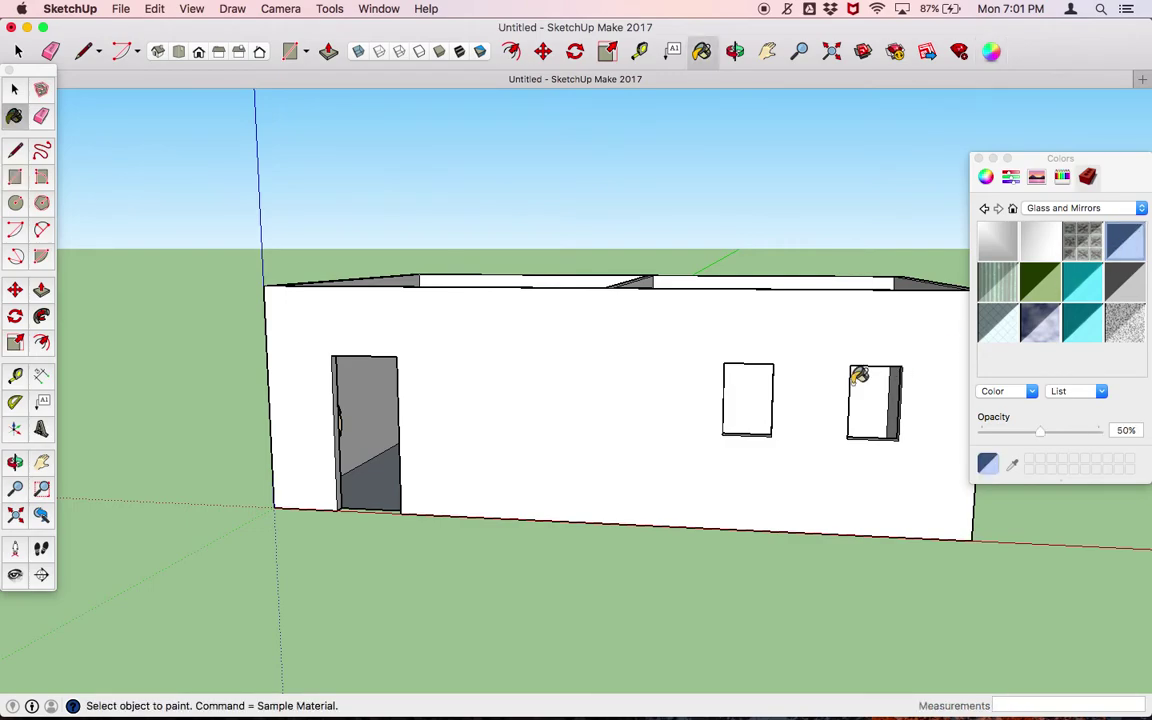
left_click(753, 394)
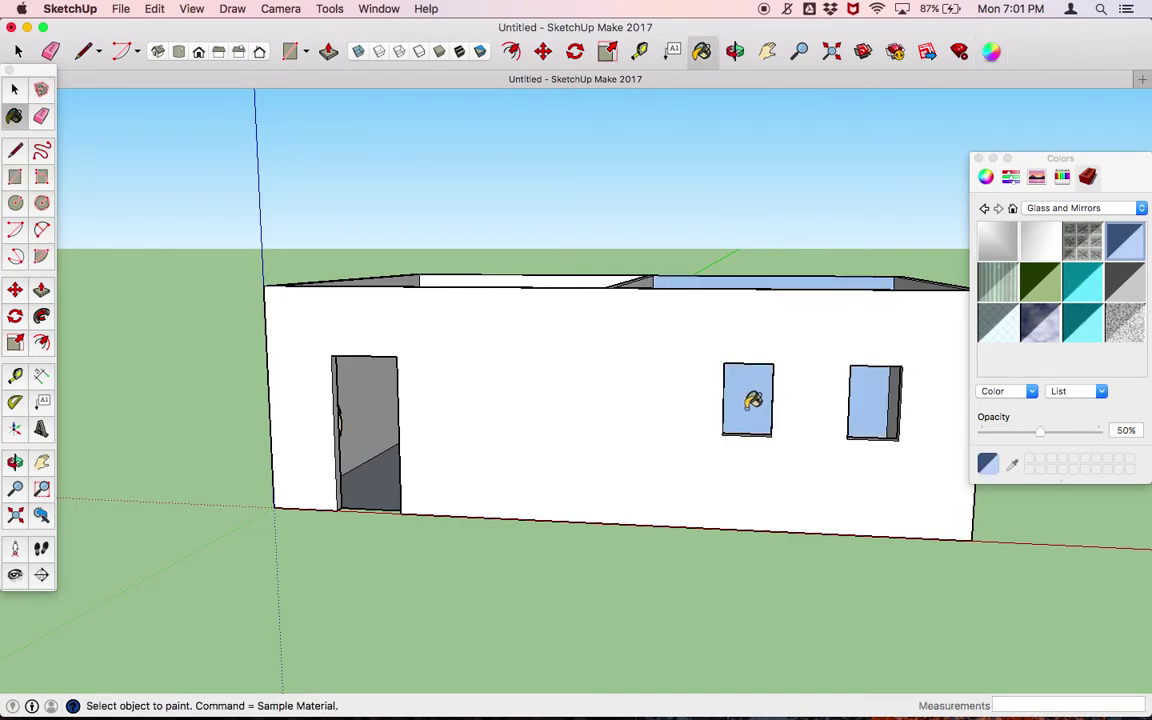
left_click(673, 360, "super")
left_click(753, 400)
left_click(770, 283)
left_click(875, 400)
Try to redraw the 3' by 2' pane in the window nearer the door and paint it blue glass, and undo the paint.
left_click(15, 178)
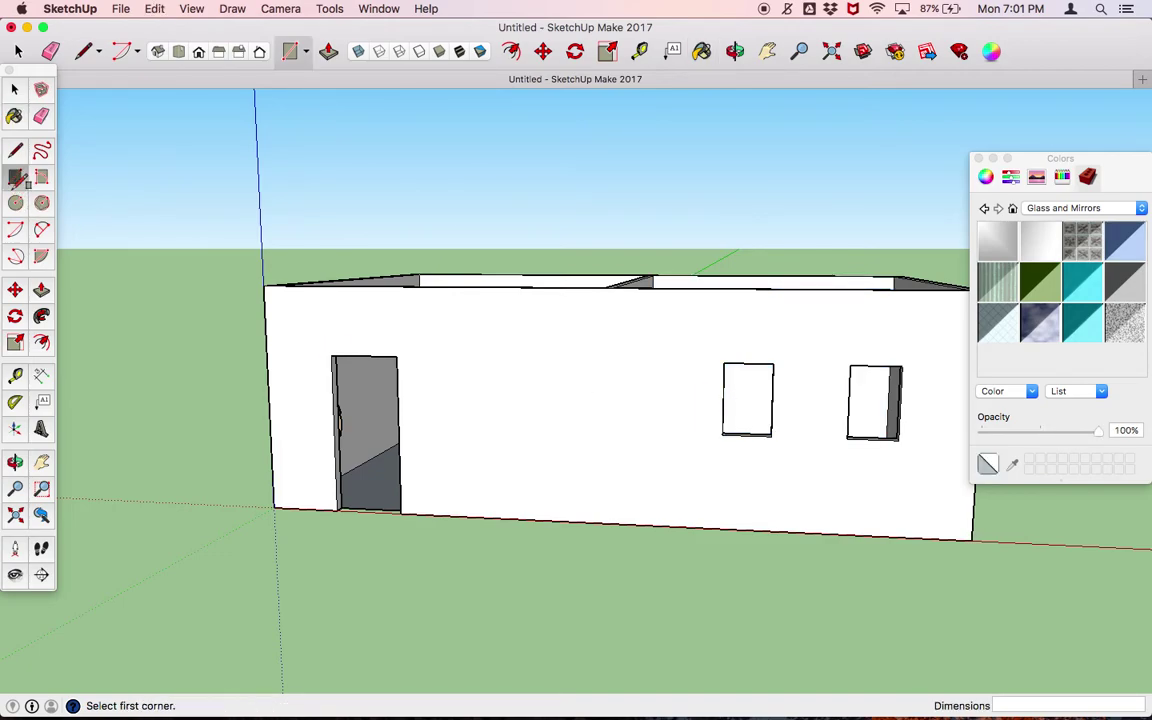
left_click(724, 364)
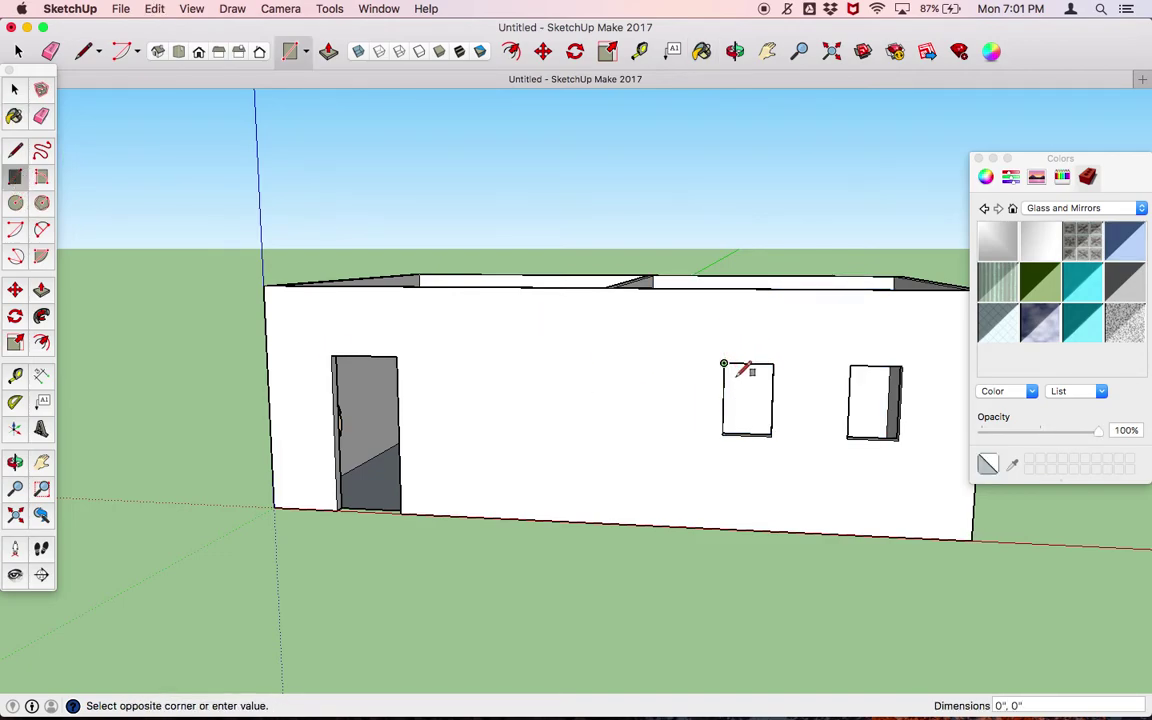
left_click(771, 436)
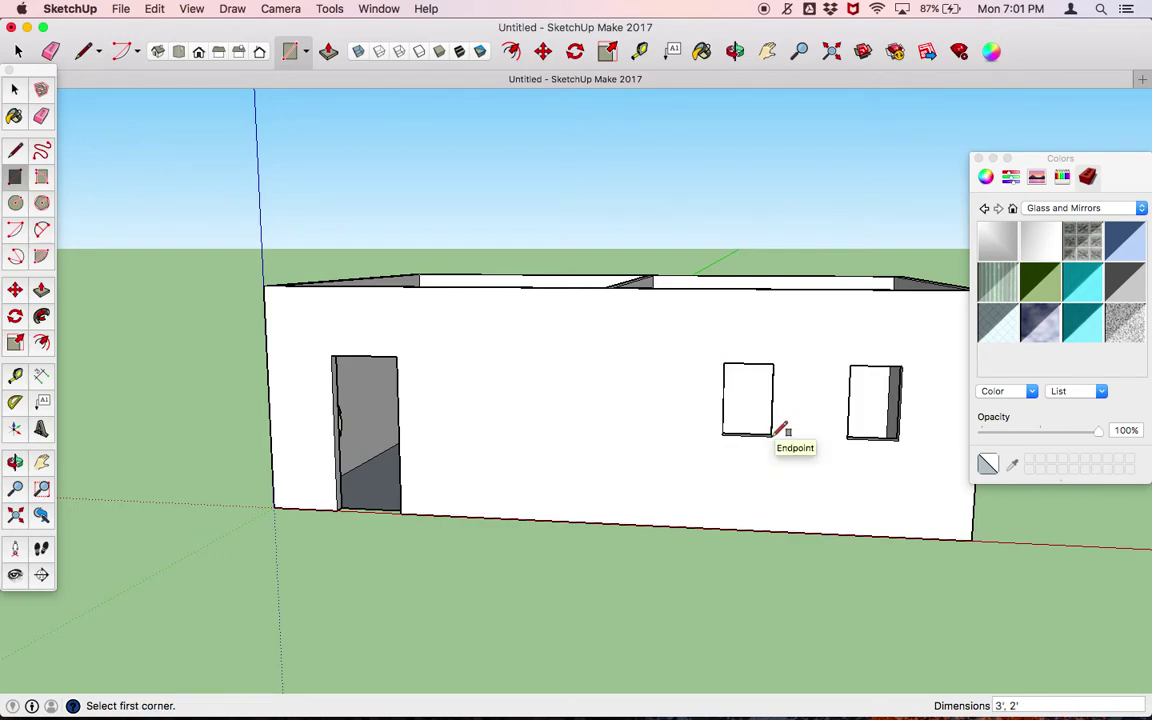
left_click(1124, 241)
left_click(745, 390)
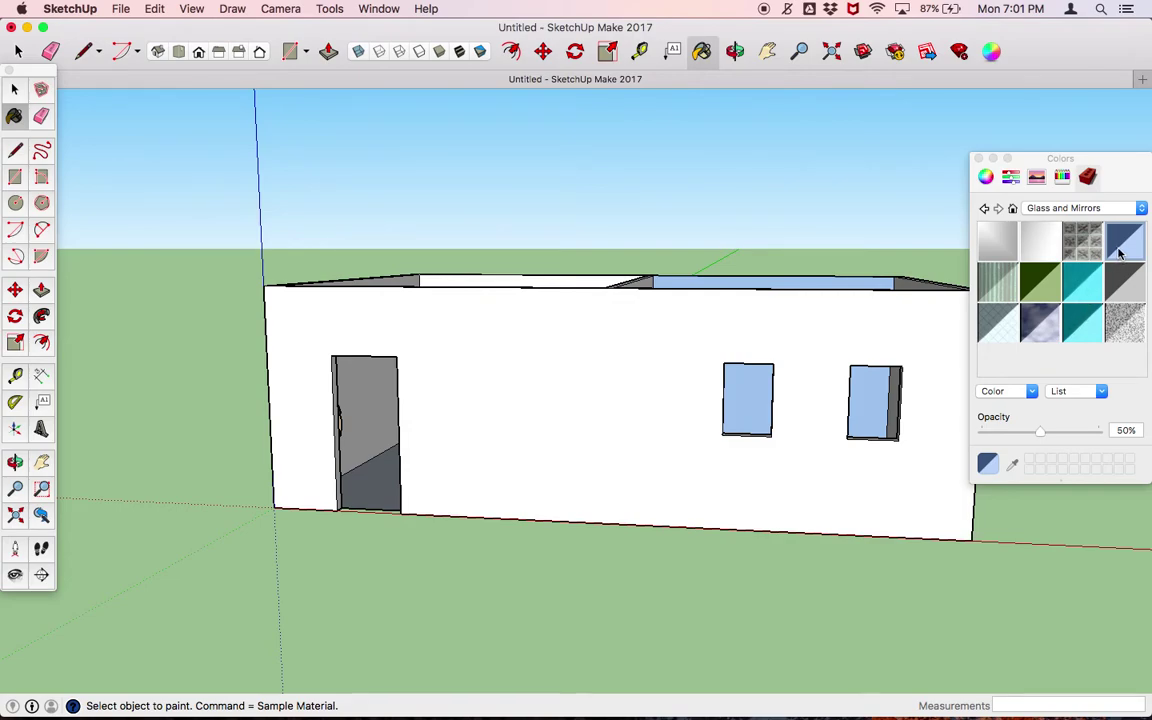
key("super+z")
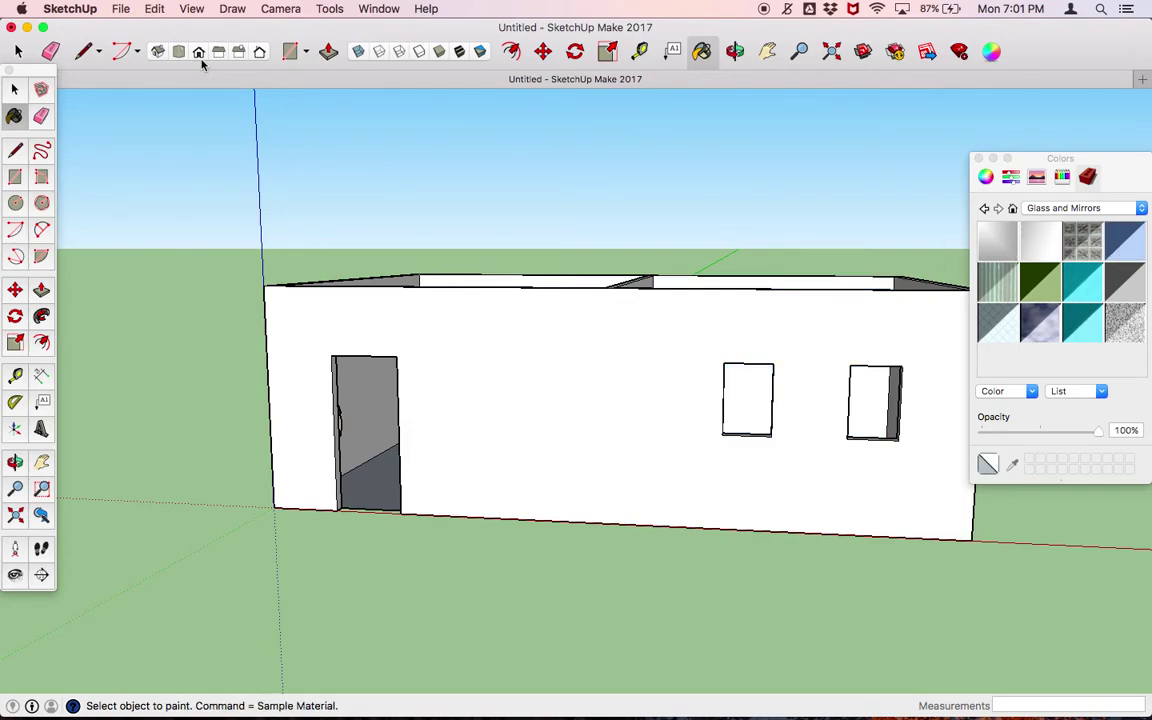
Draw a 3' by 2' pane across the window opening nearer the door and paint it with the blue translucent glass.
left_click(15, 176)
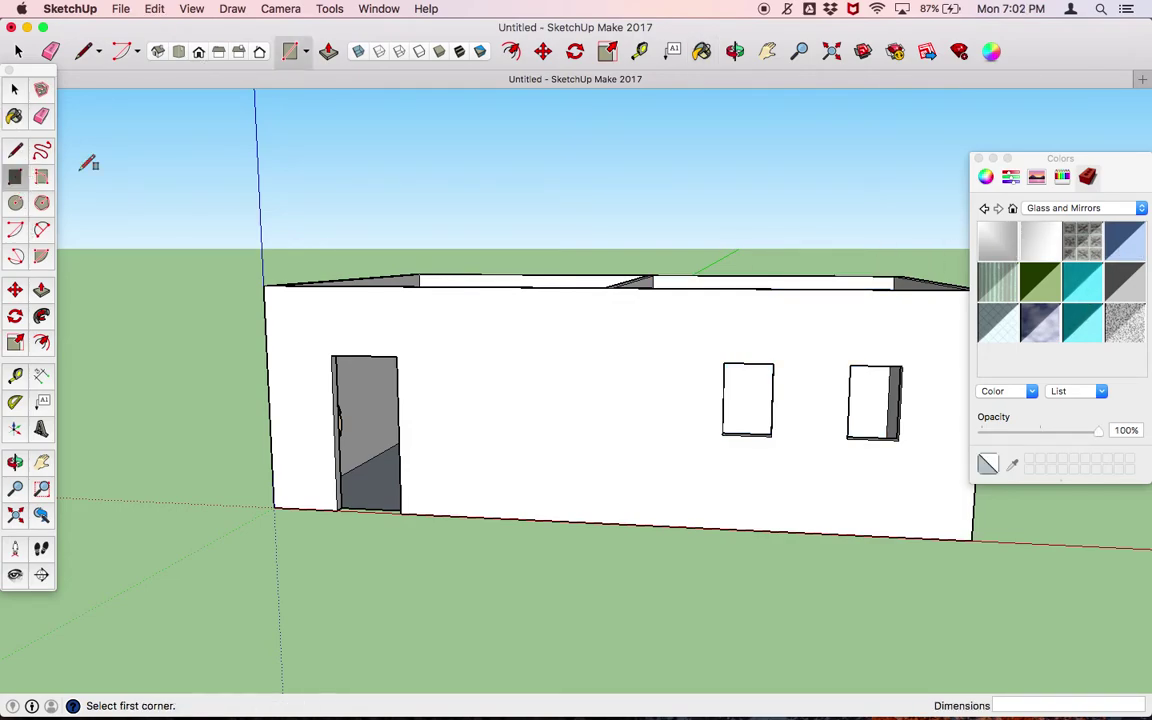
left_click(724, 364)
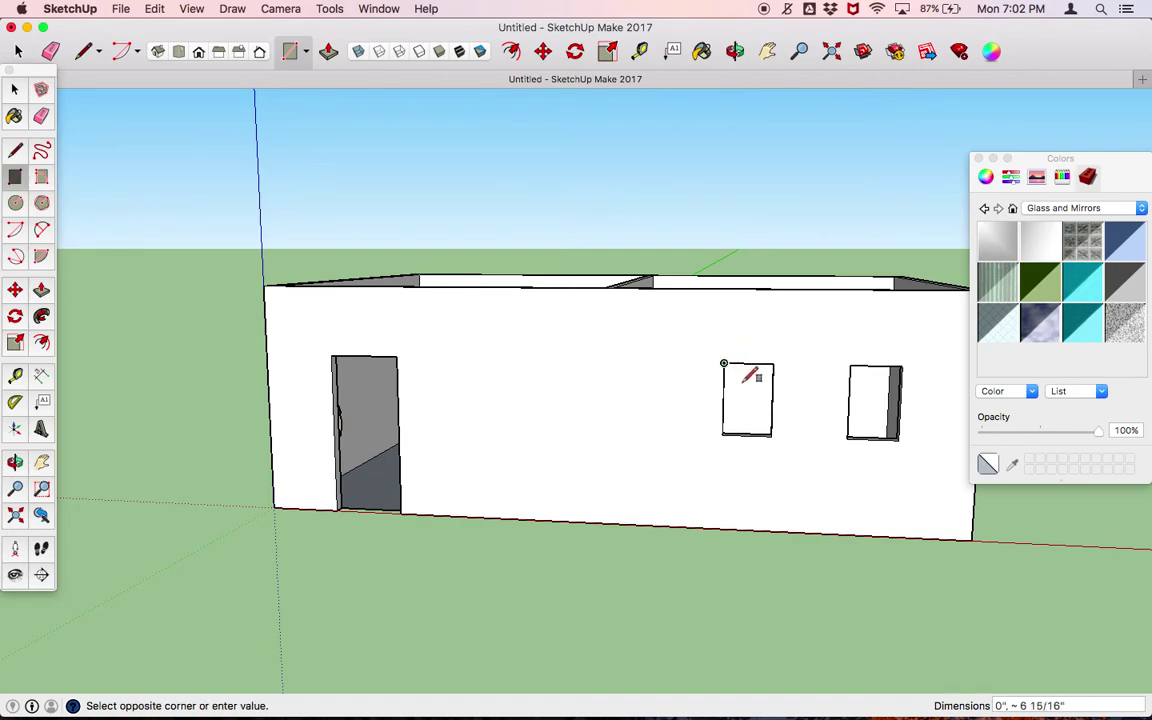
left_click(775, 436)
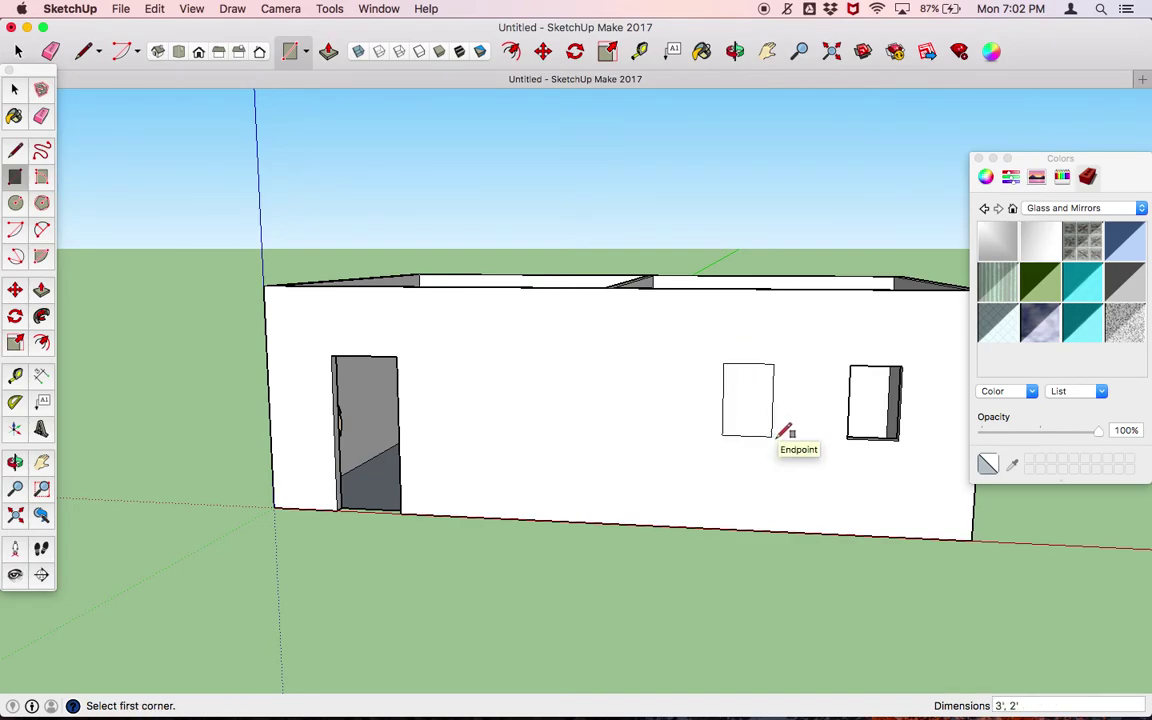
left_click(1128, 244)
left_click(753, 393)
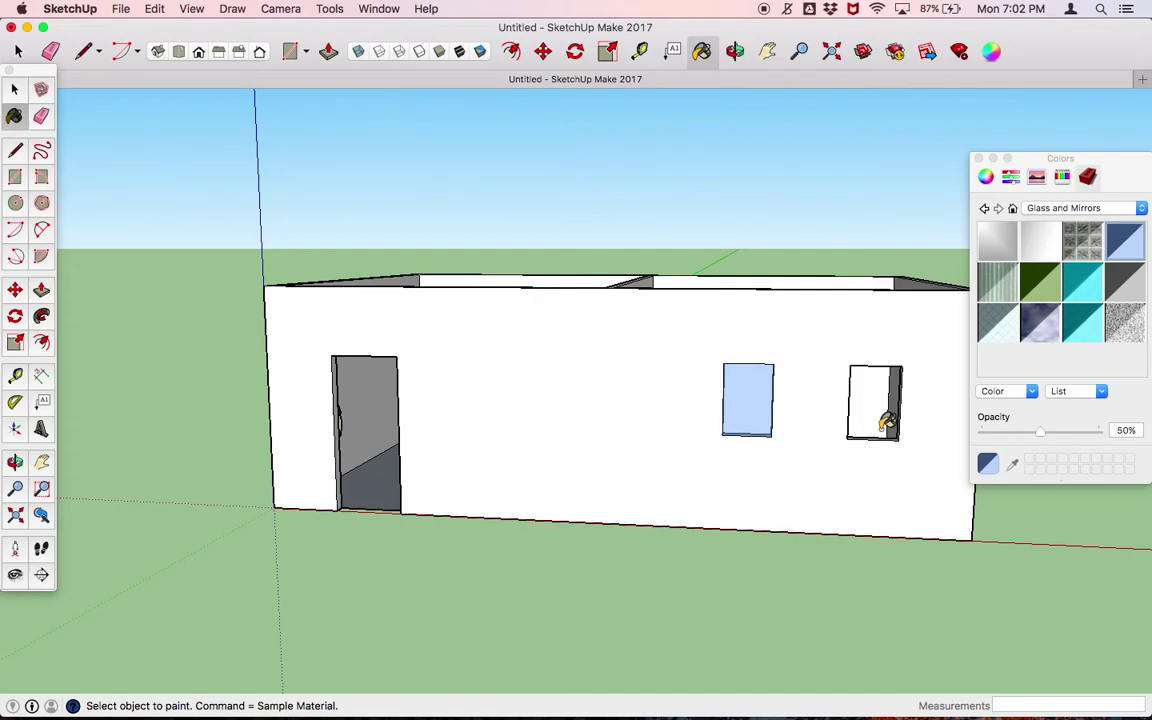
Draw a 3' vertical line midway through the wall depth on the door-side jamb of the window farther from the door.
scroll(886, 422, "up", 5)
left_click_drag(1075, 166, 275, 159)
scroll(882, 404, "up", 5)
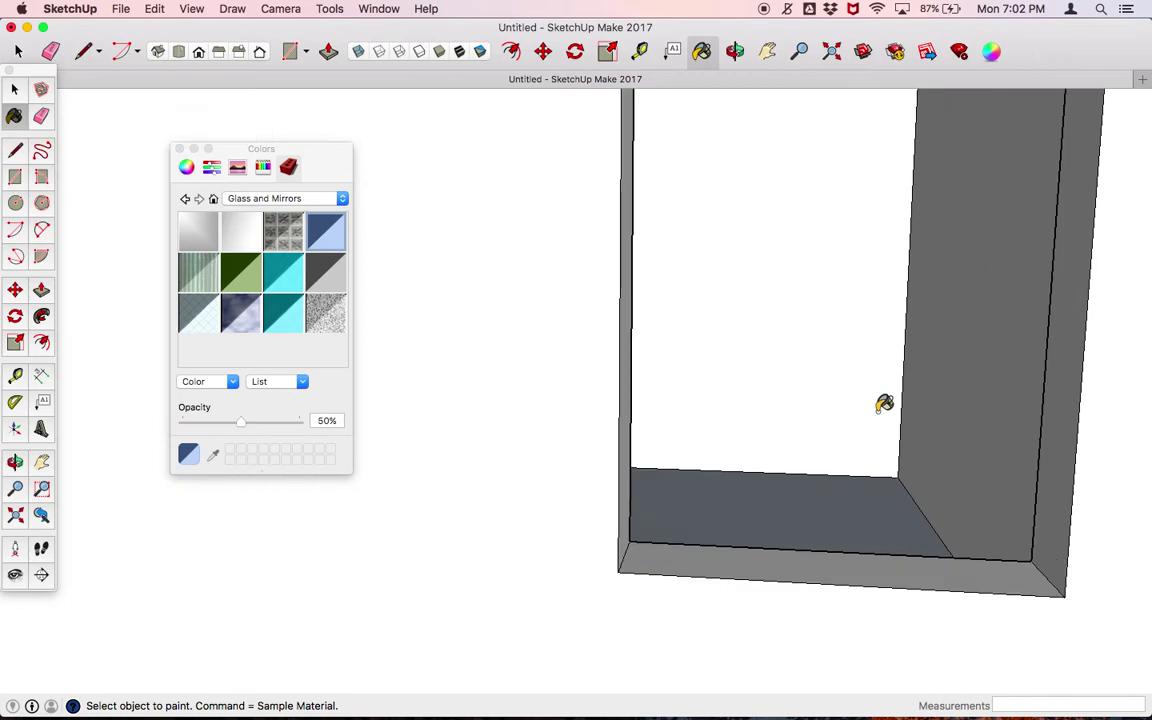
scroll(884, 404, "down", 2)
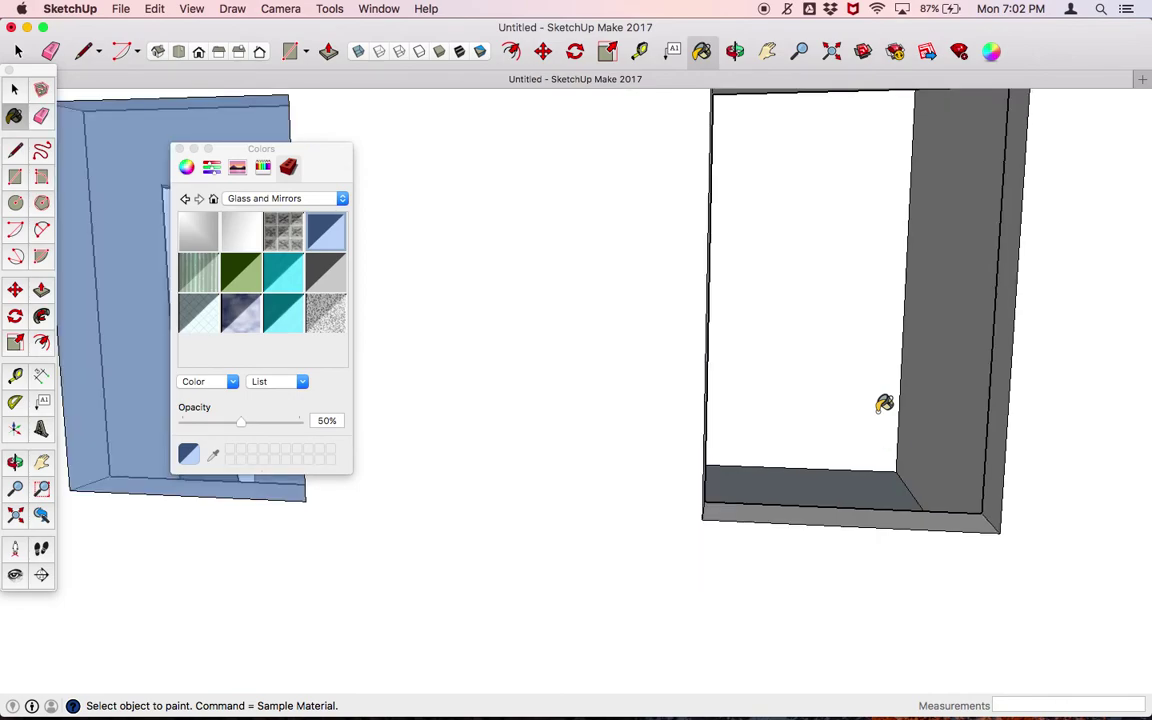
key("o")
left_click_drag(933, 437, 840, 486)
left_click_drag(758, 522, 586, 435)
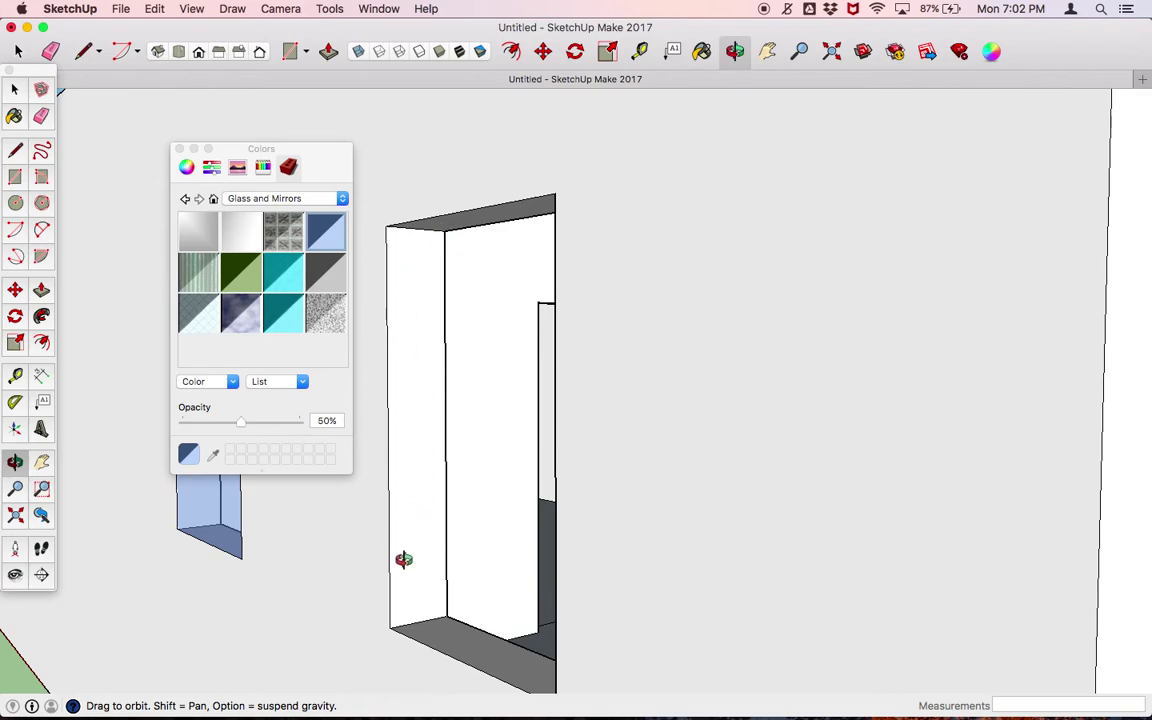
key("l")
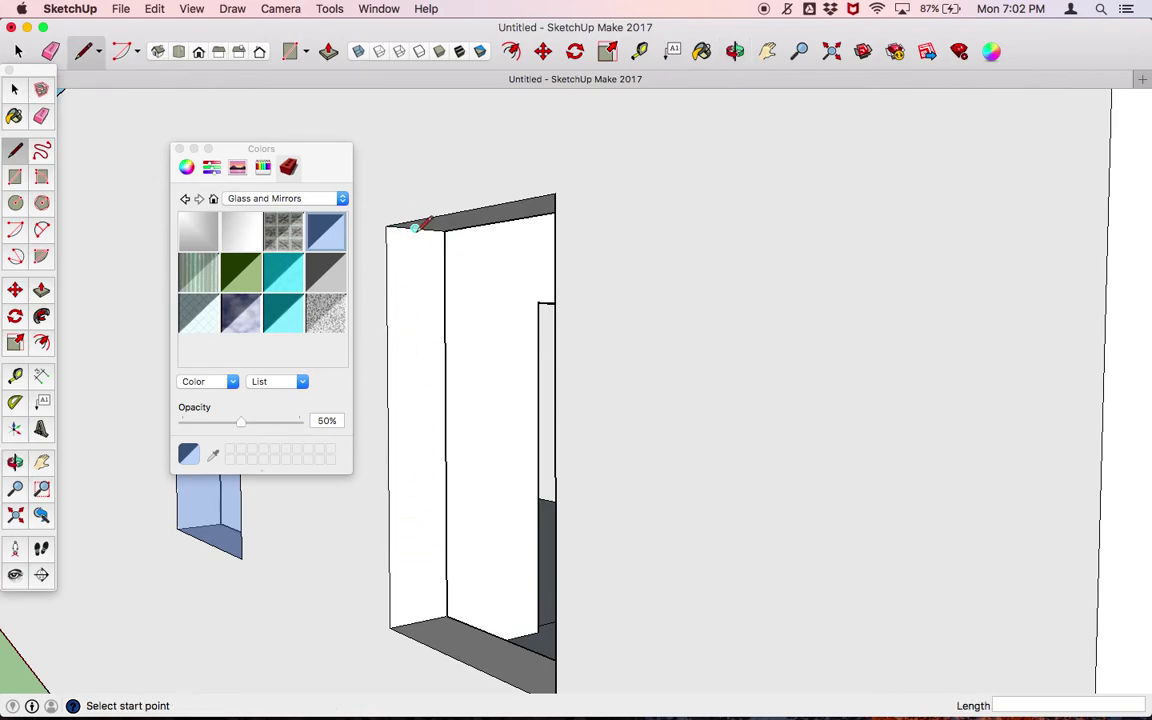
left_click(415, 228)
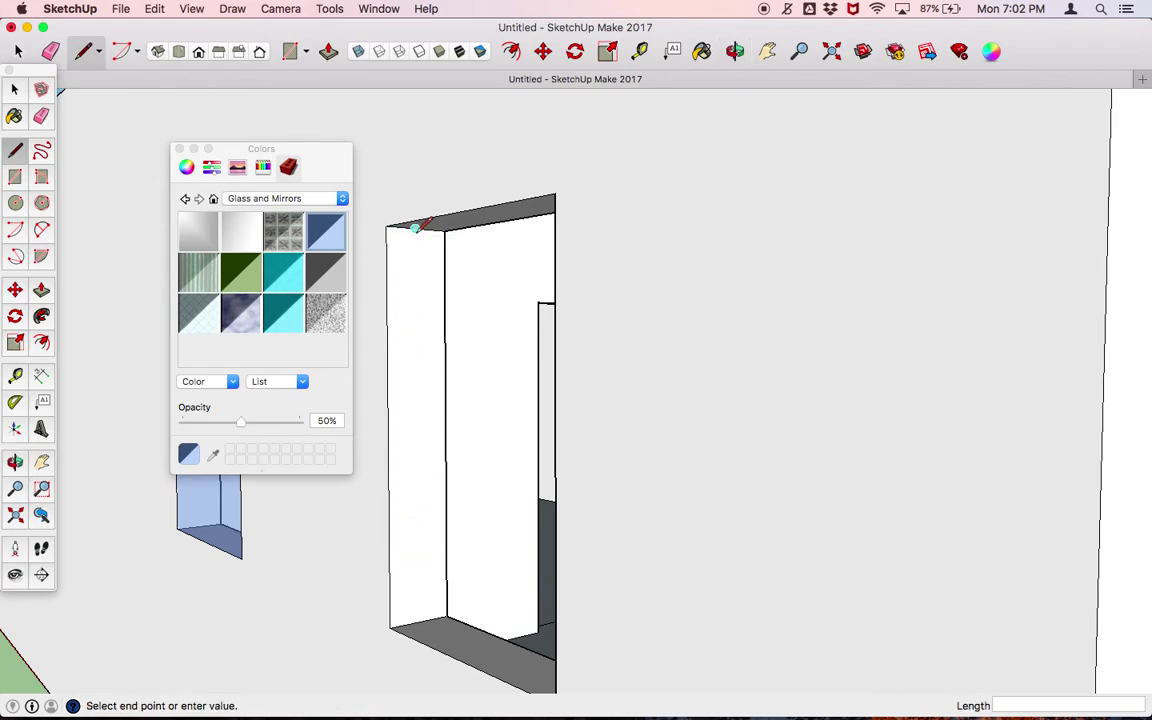
left_click(429, 608)
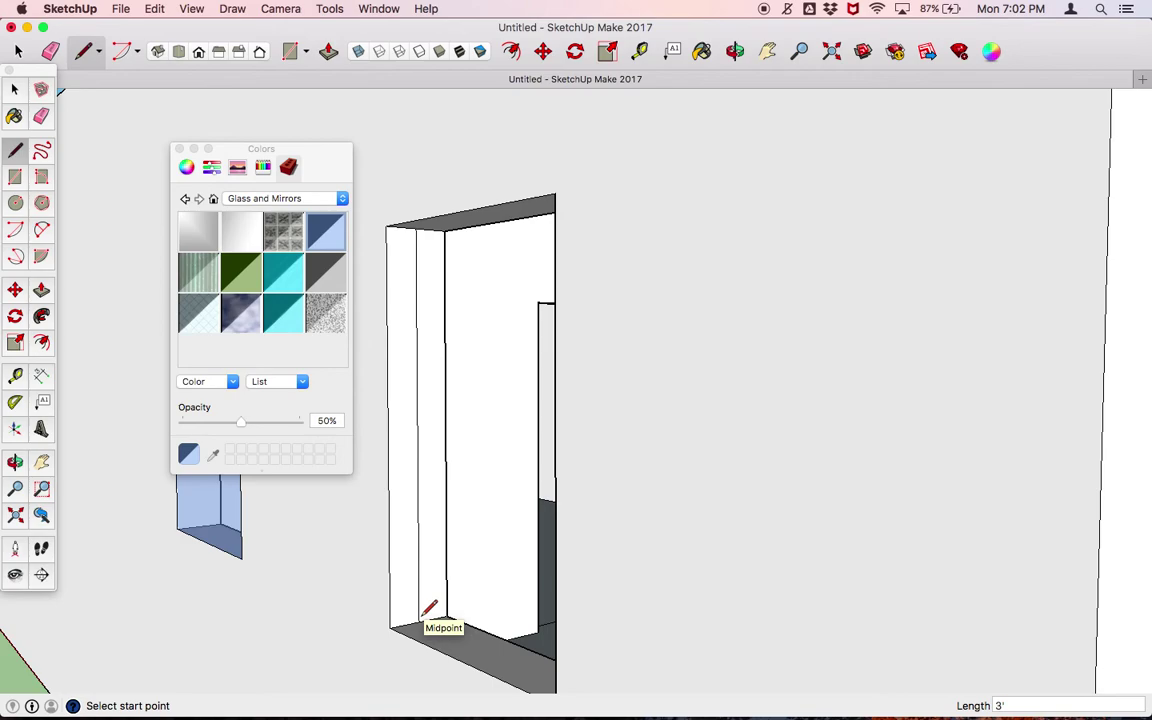
Draw a 2' line along the middle of the wall depth across the head of the same window opening.
key("o")
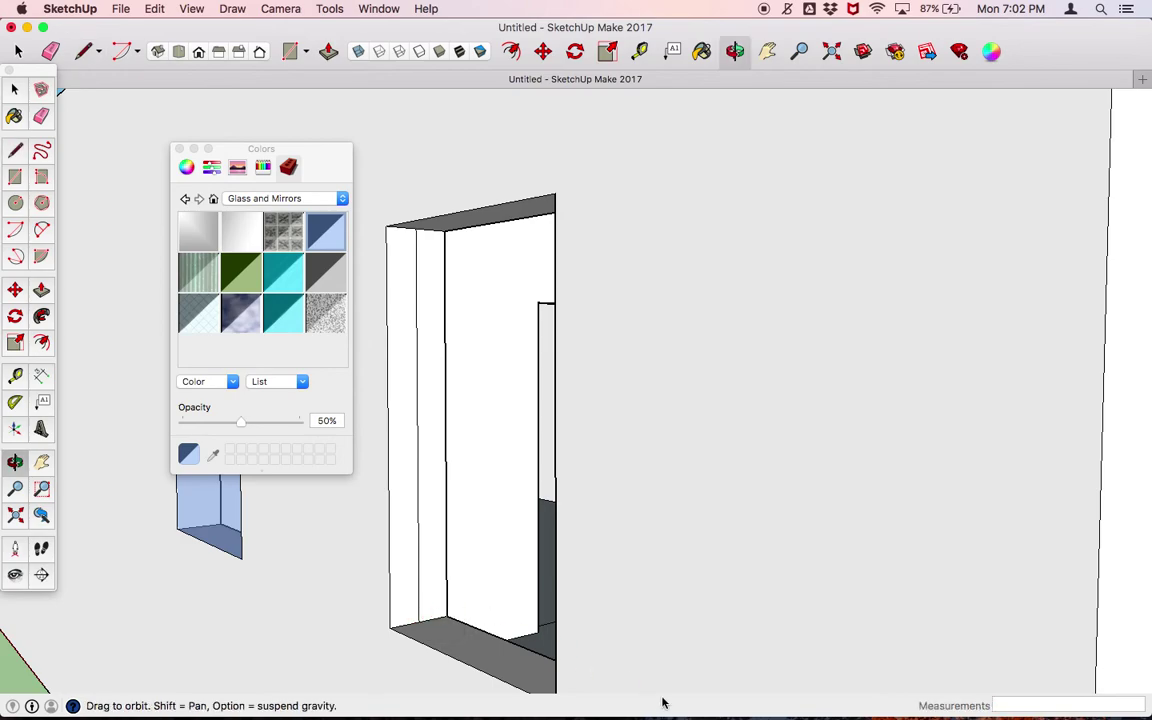
left_click_drag(669, 625, 939, 505)
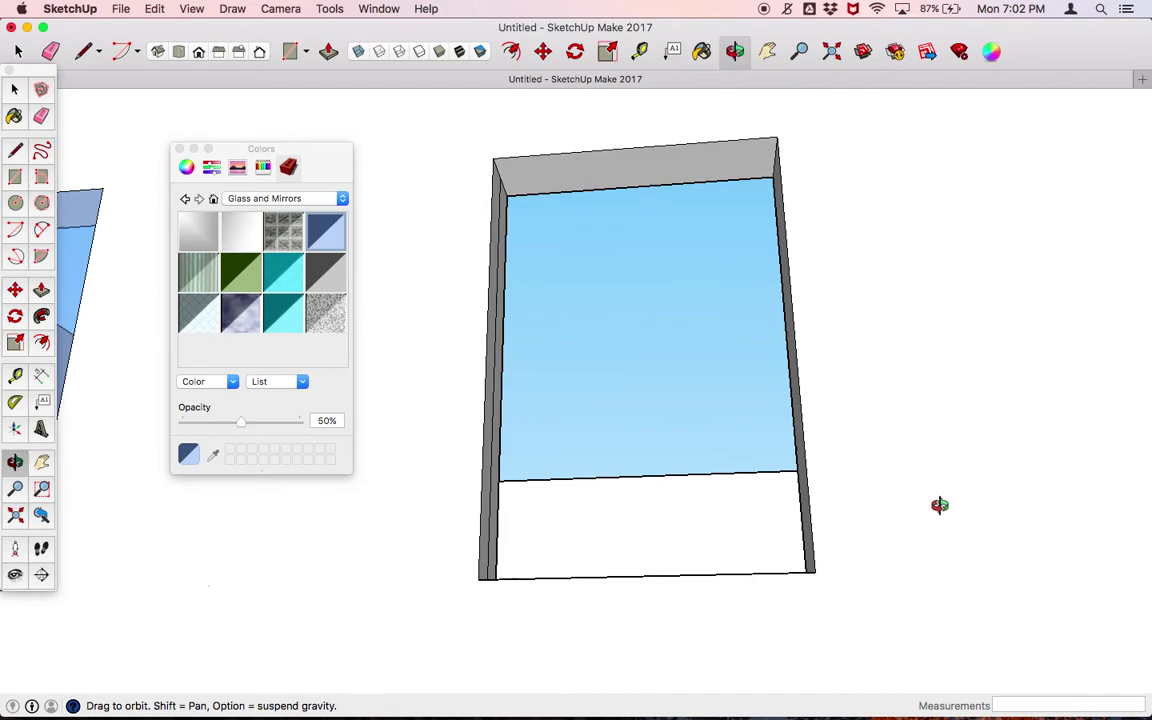
key("l")
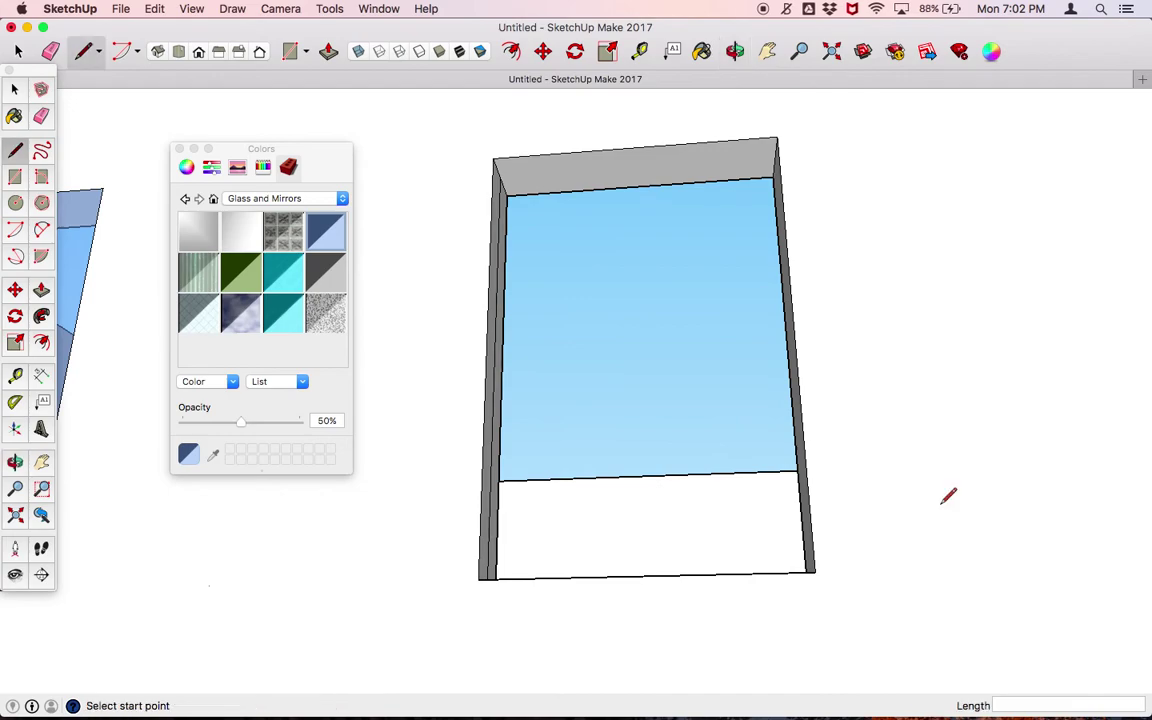
left_click(500, 177)
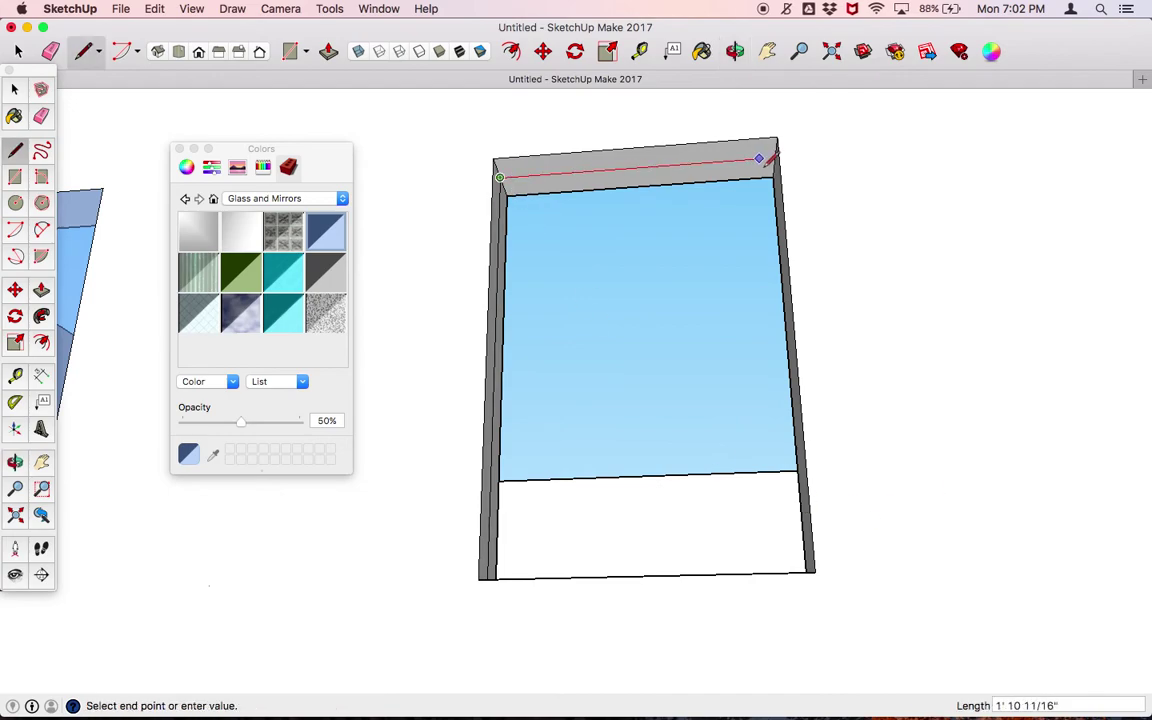
left_click(778, 156)
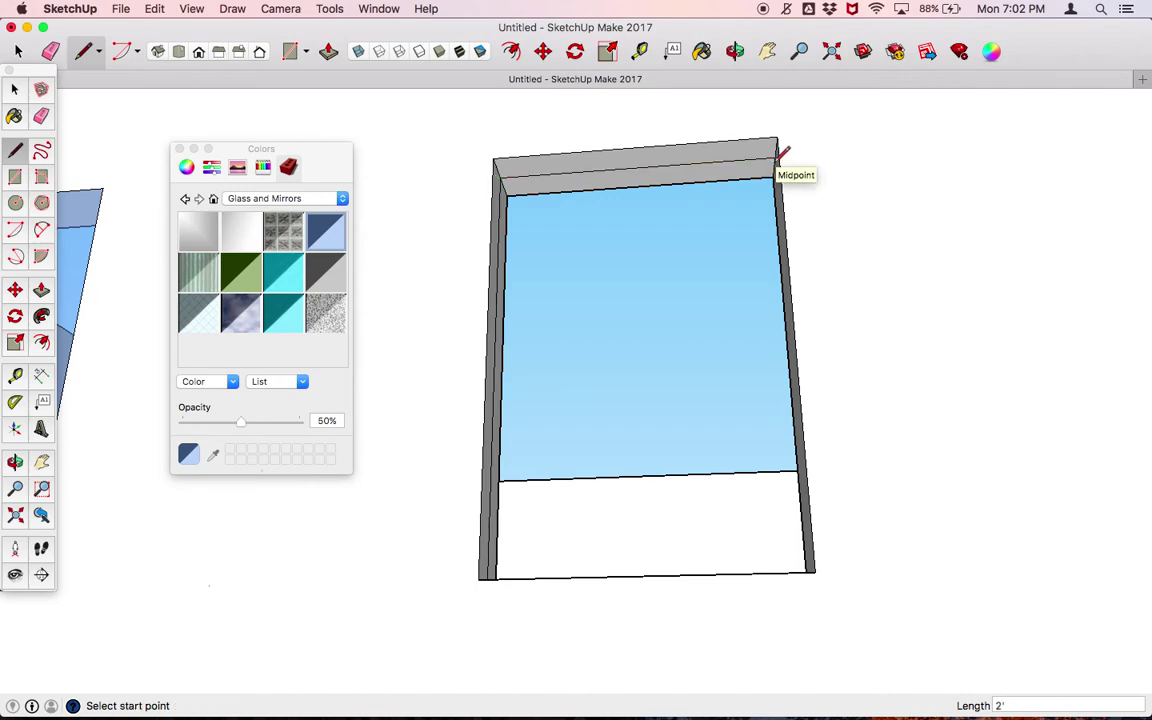
Draw a 3' vertical line down the middle of the opposite jamb, starting at the end of the head line.
key("o")
mouse_move(874, 321)
left_mouse_down()
mouse_move(959, 486)
mouse_move(1041, 450)
mouse_move(1078, 483)
mouse_move(1148, 610)
left_mouse_up()
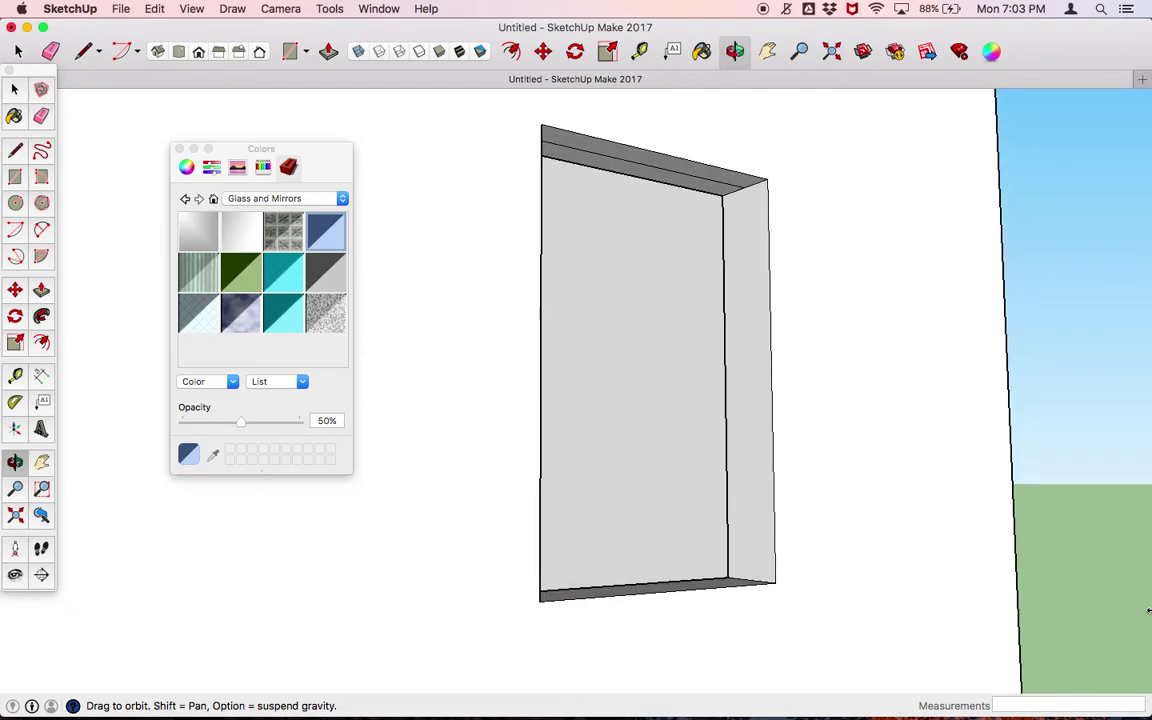
key("l")
left_click(743, 187)
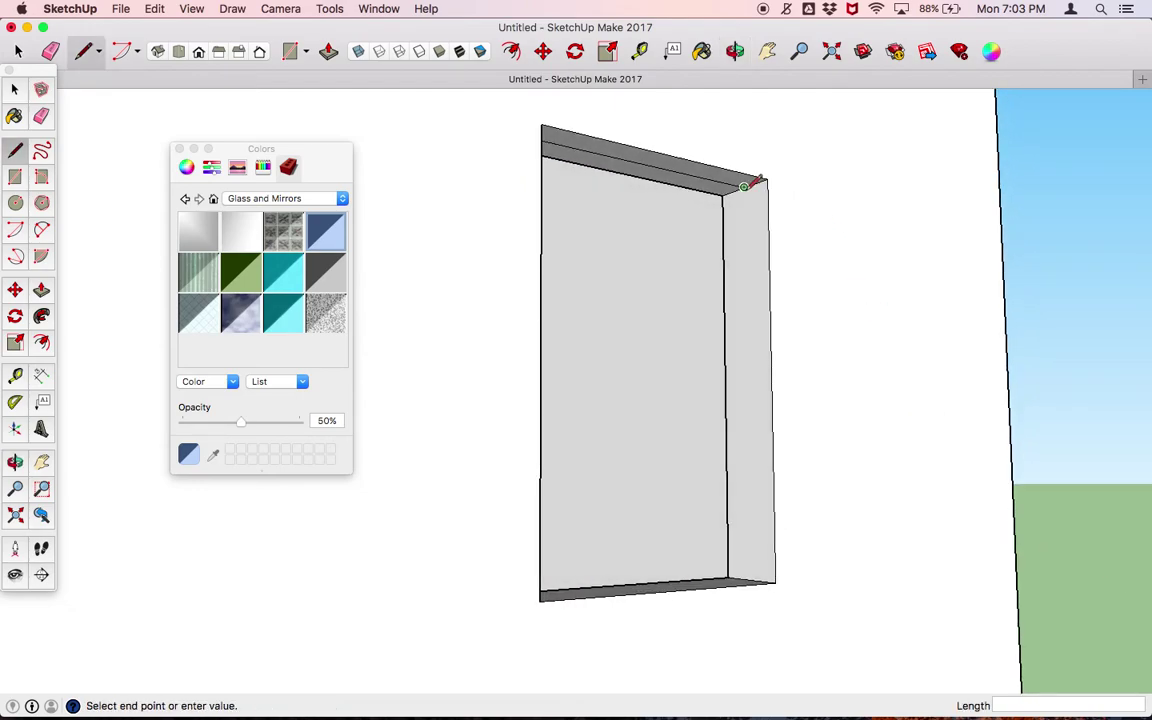
left_click(750, 580)
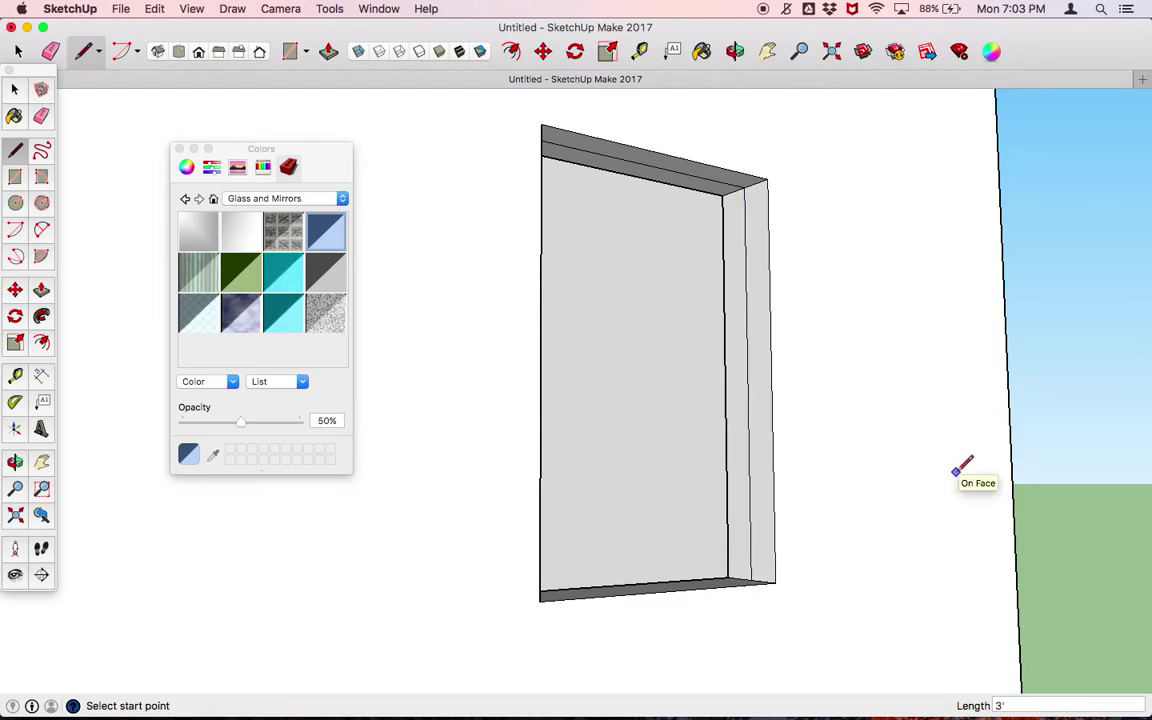
Close the pane with a 2' line across the sill between the lower ends of the two jamb lines.
key("o")
mouse_move(828, 581)
left_mouse_down()
mouse_move(972, 612)
mouse_move(977, 686)
mouse_move(578, 716)
left_mouse_up()
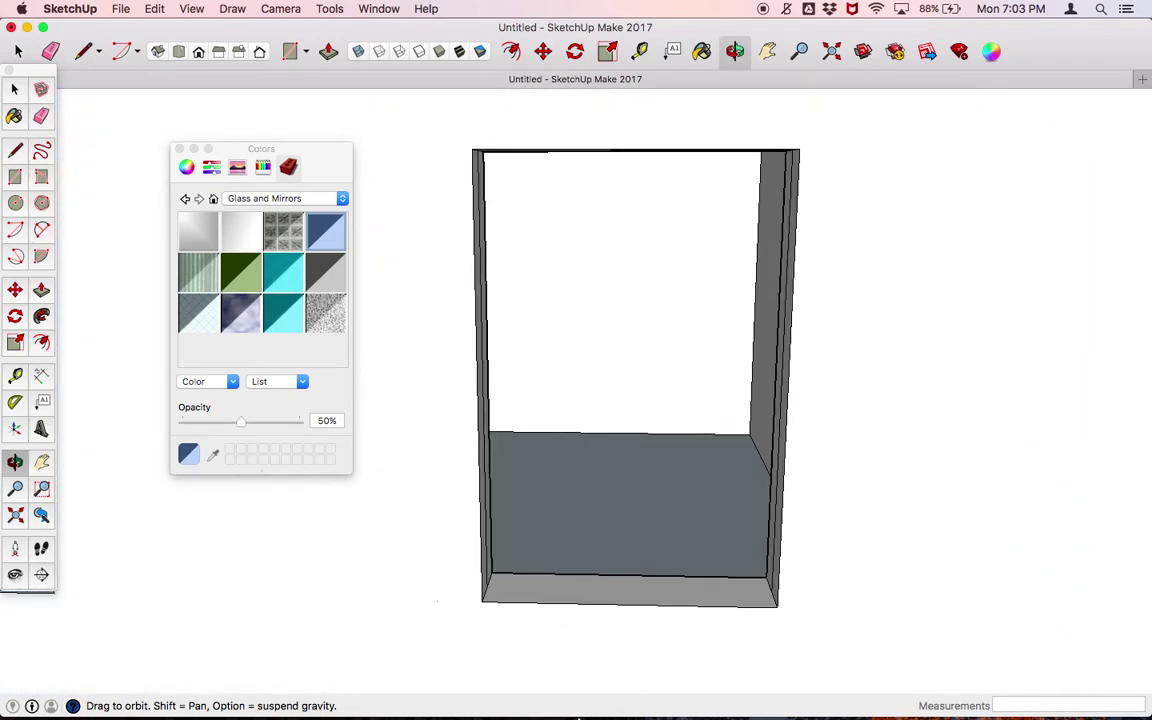
key("l")
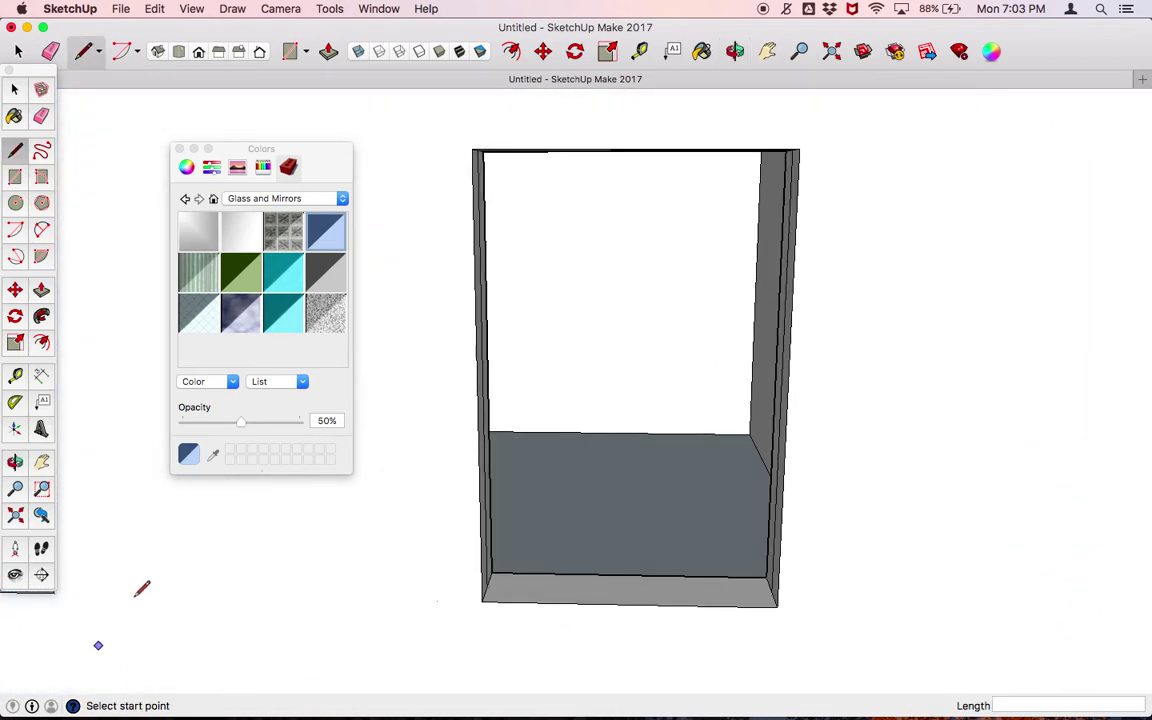
left_click(487, 585)
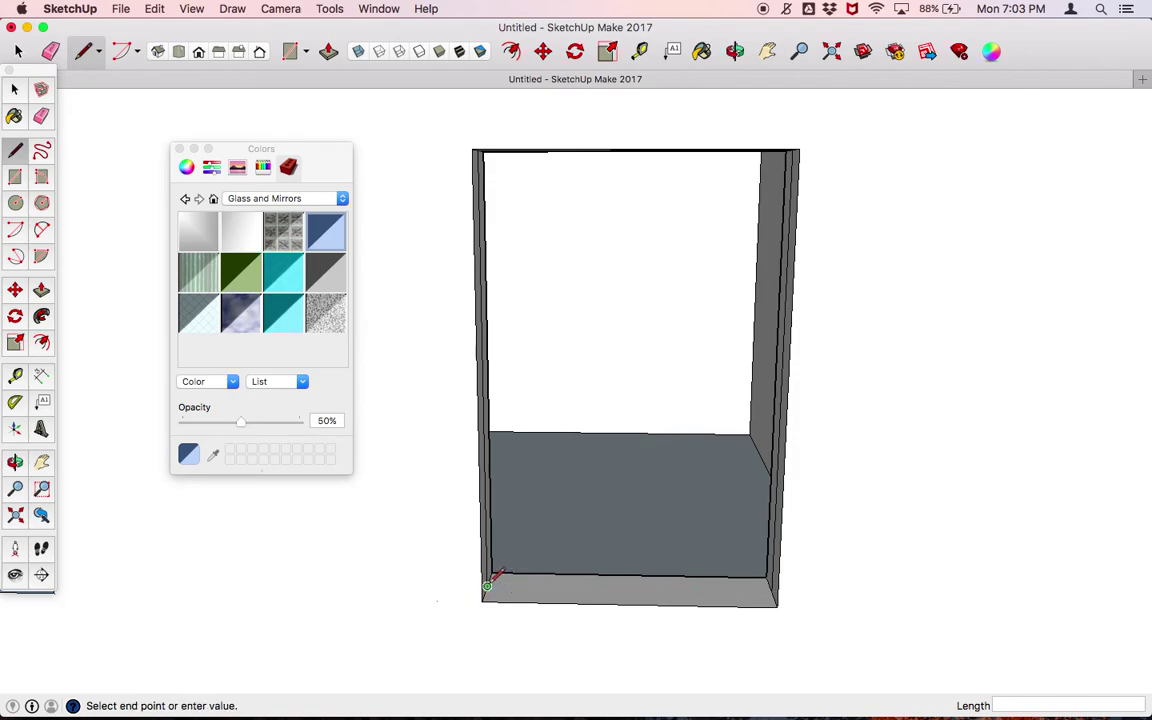
left_click(772, 590)
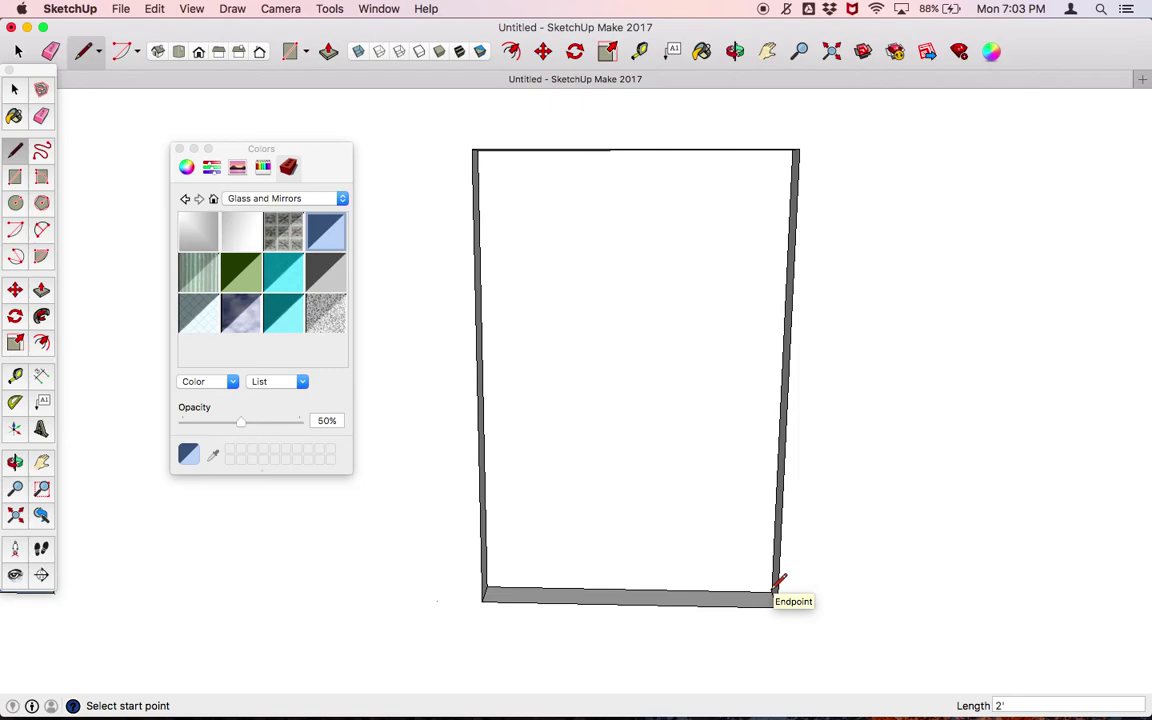
Paint the recessed pane in the window farther from the door with the blue translucent glass material.
left_click(328, 232)
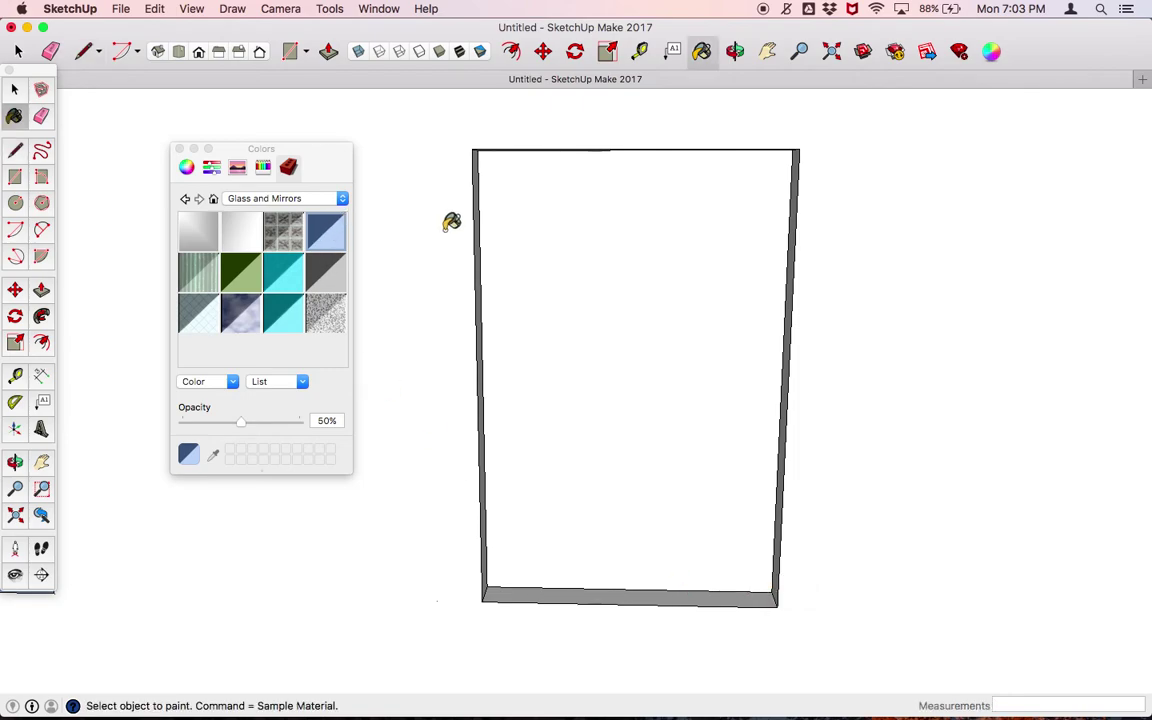
left_click(619, 302)
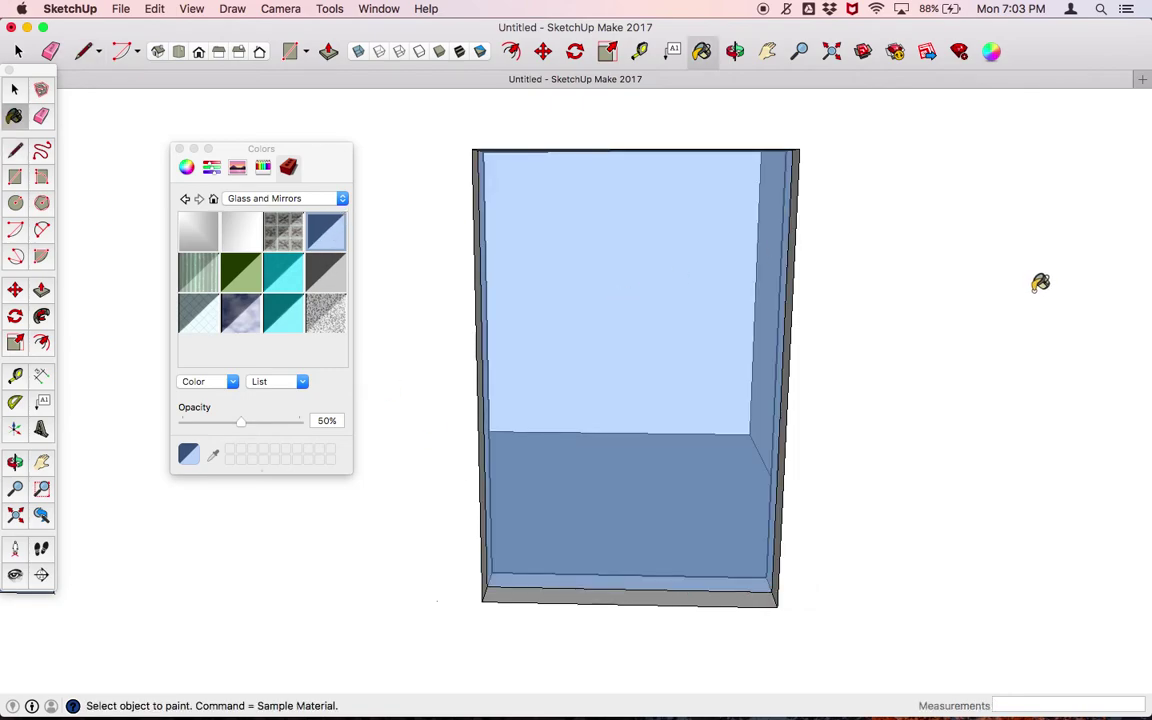
scroll(1039, 283, "down", 6)
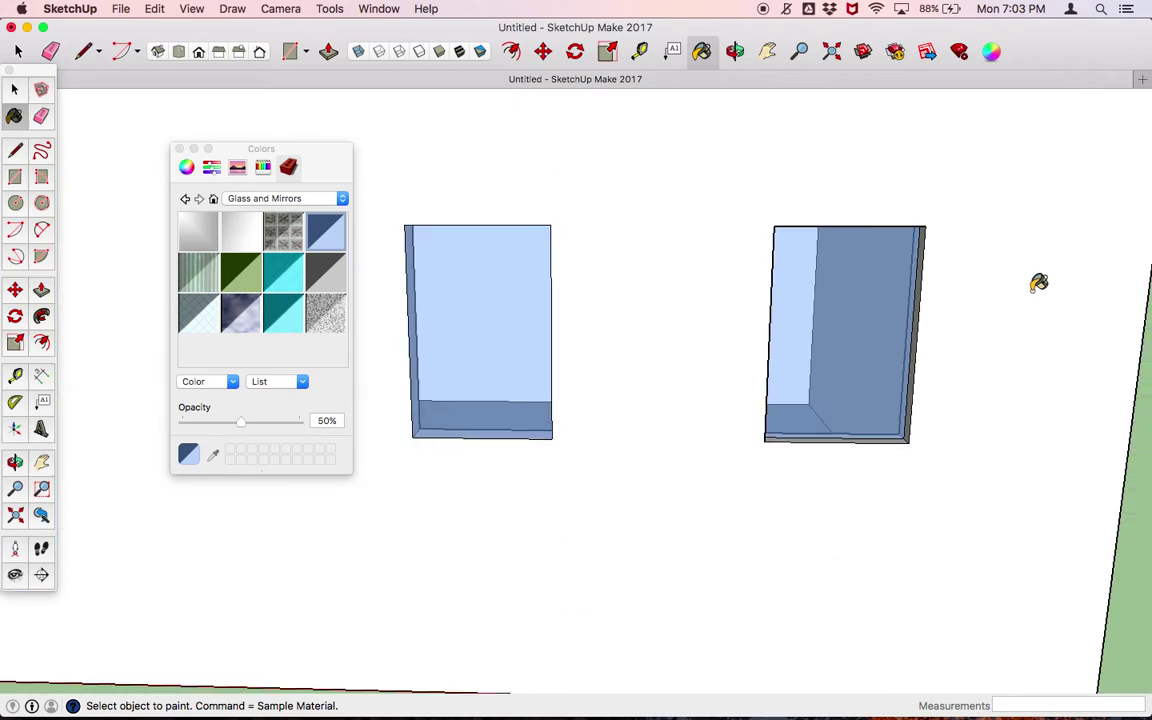
Check both glazed windows from the front of the building and close the material colors palette.
scroll(1039, 283, "down", 2)
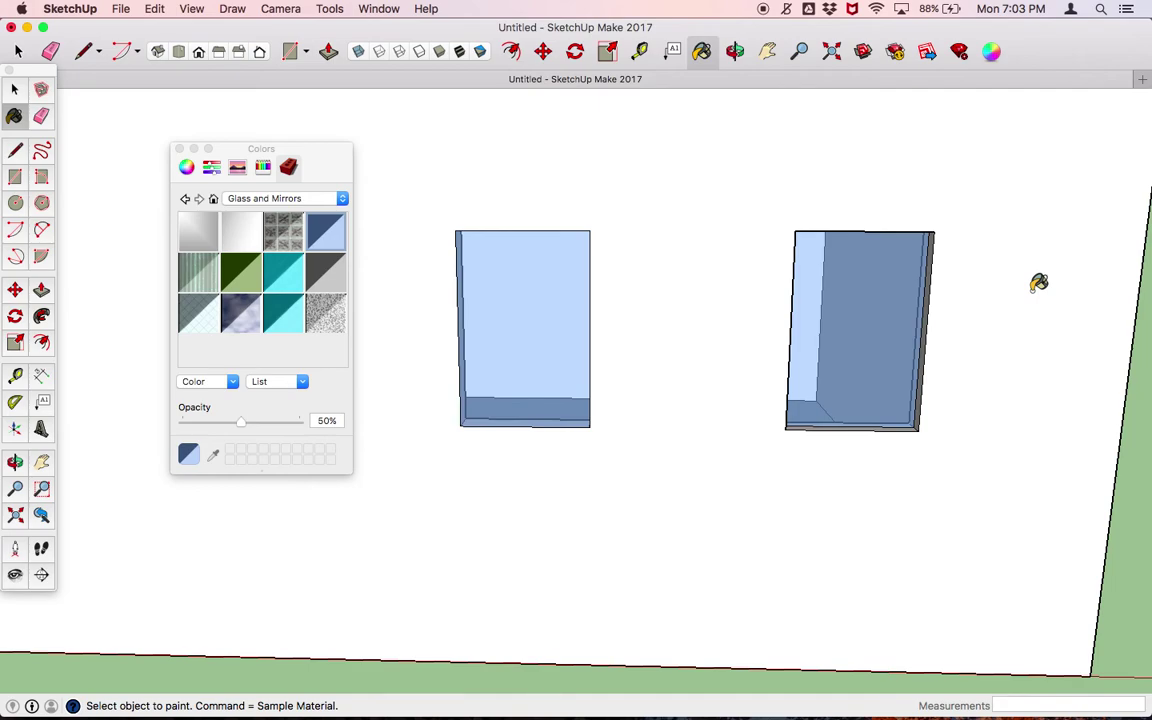
scroll(1039, 283, "down", 4)
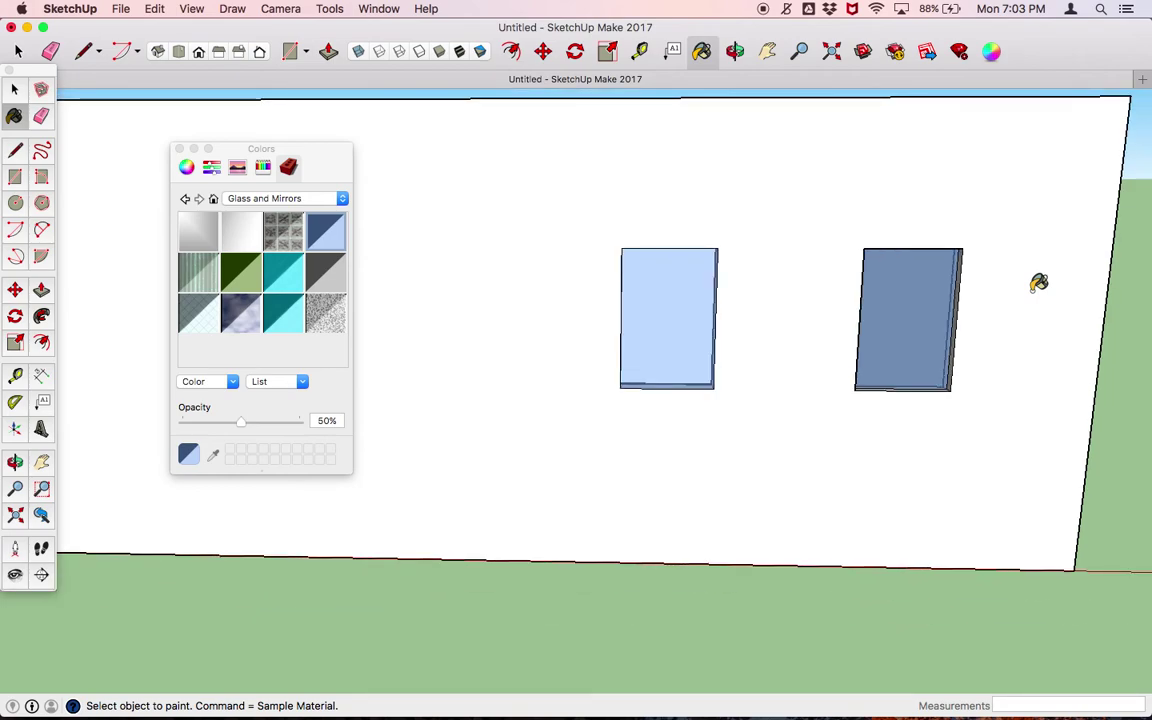
mouse_move(1039, 283)
middle_mouse_down()
mouse_move(877, 386)
mouse_move(663, 476)
mouse_move(429, 463)
mouse_move(399, 543)
mouse_move(365, 553)
mouse_move(385, 577)
mouse_move(649, 535)
mouse_move(820, 437)
mouse_move(877, 365)
mouse_move(1028, 301)
middle_mouse_up()
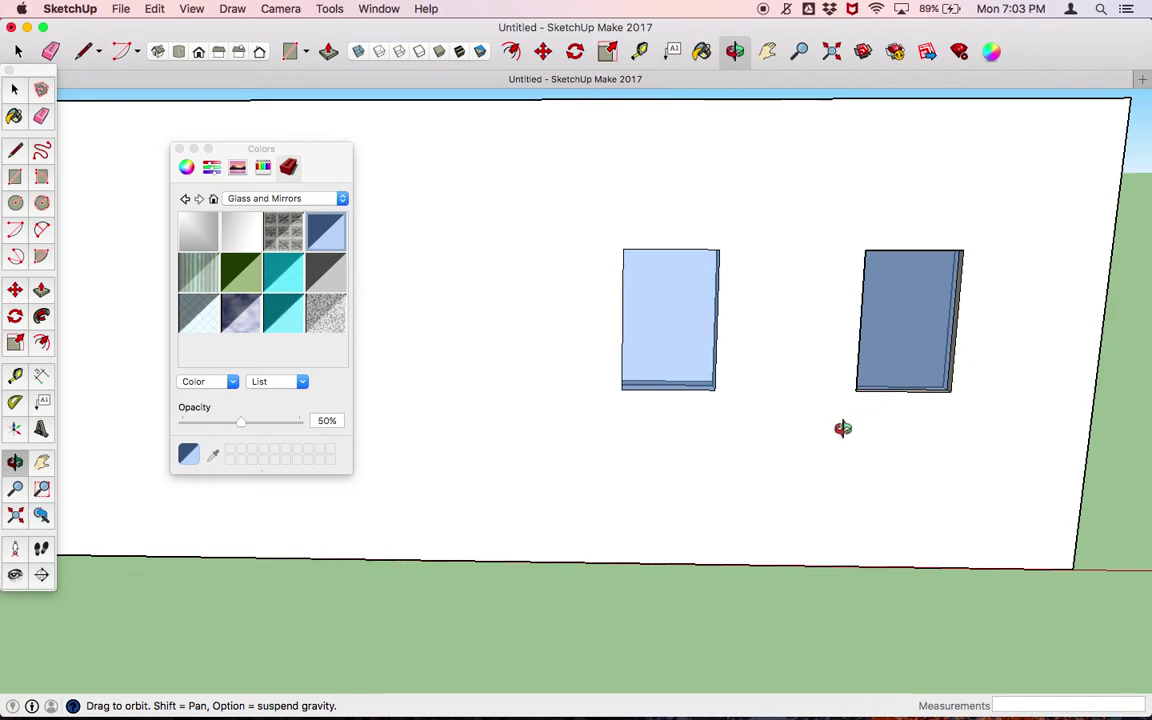
scroll(601, 460, "up", 3)
scroll(601, 460, "down", 5)
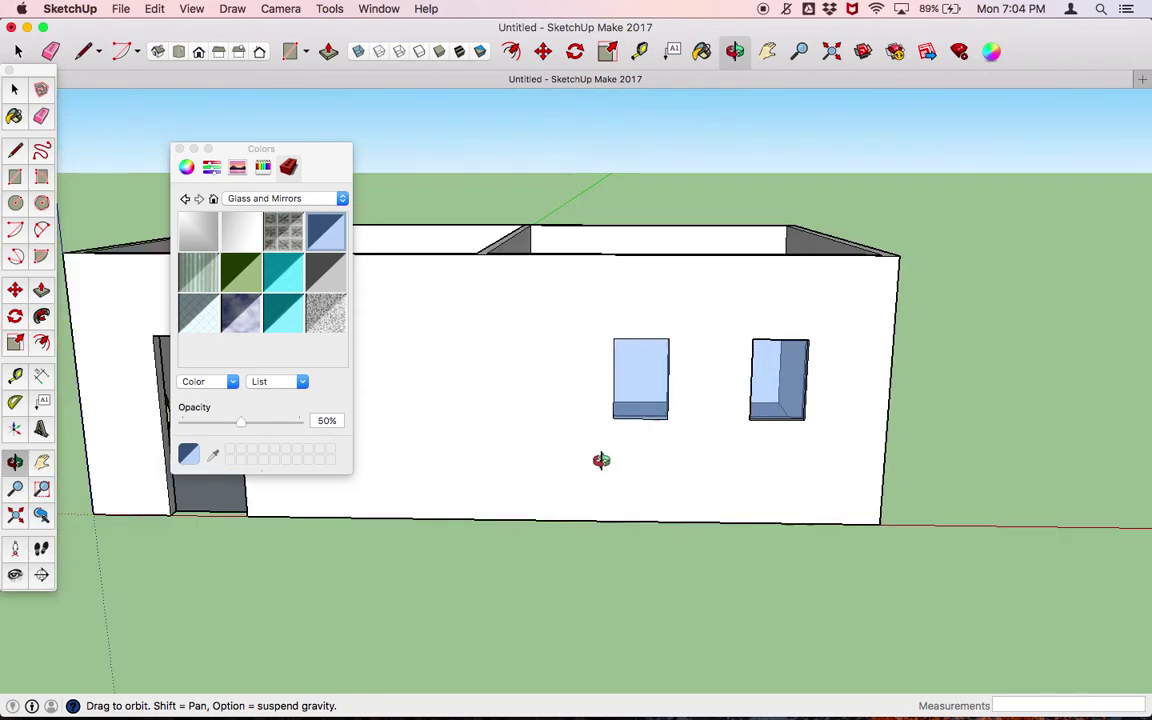
left_click(180, 149)
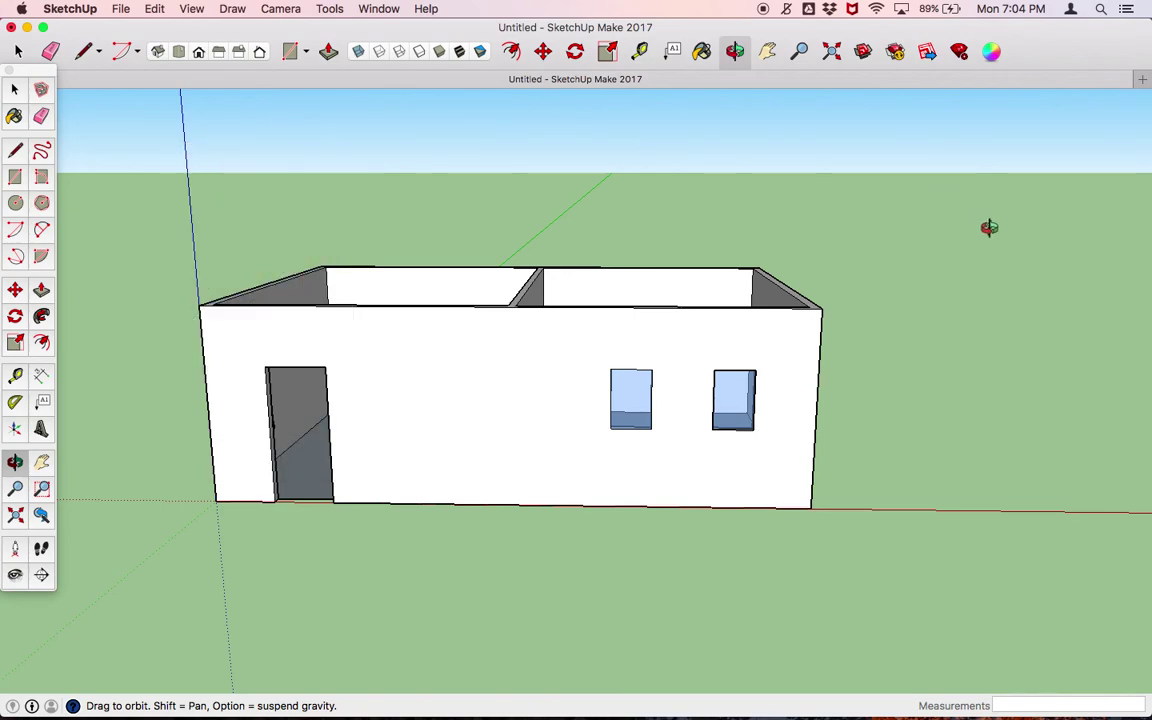
Select the entire building, including walls, partition, door openings and window panes, and make it a single group.
key("space")
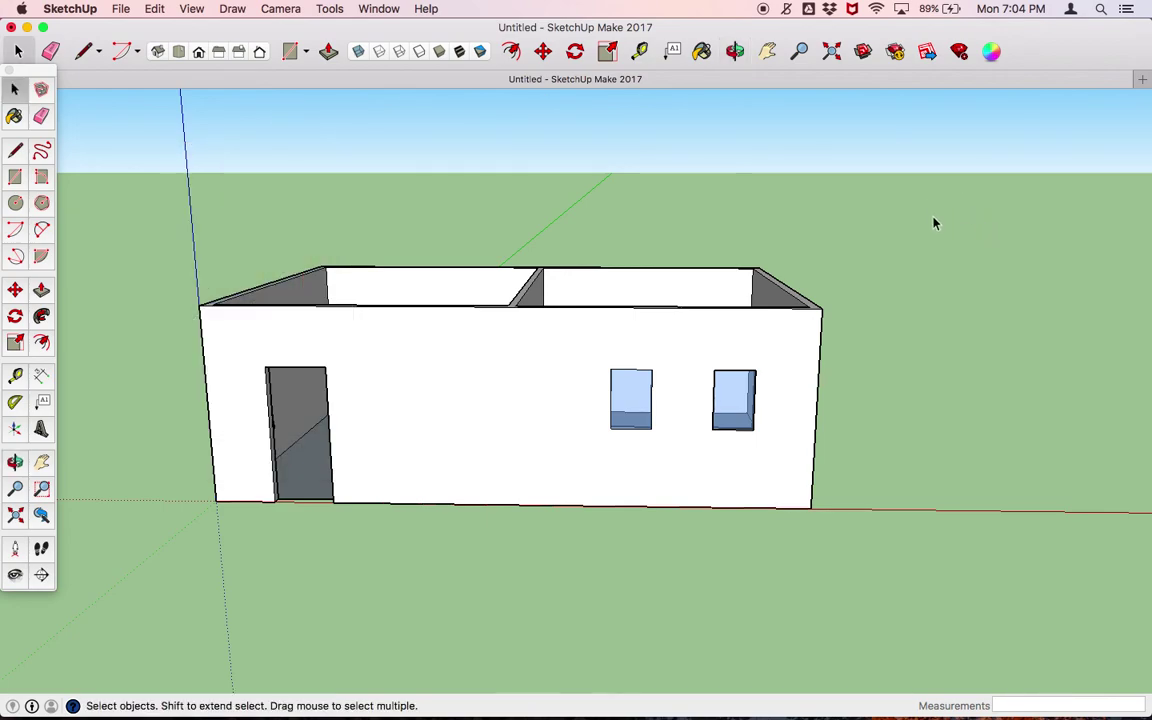
left_click_drag(934, 223, 142, 596)
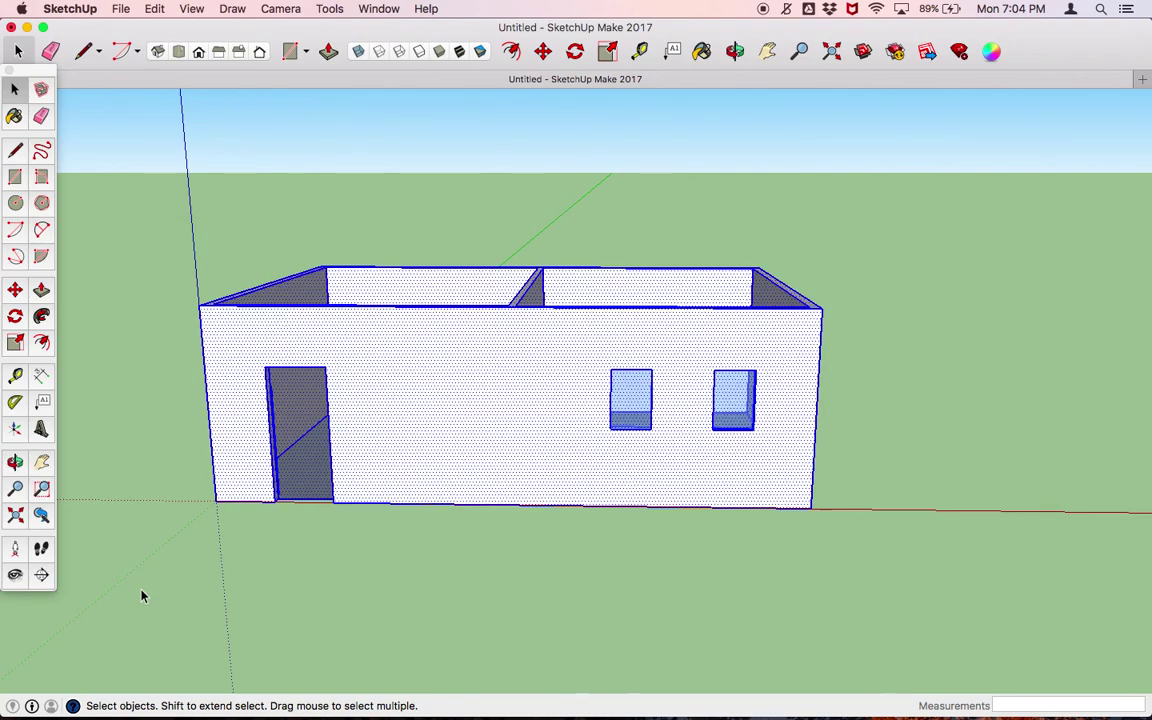
right_click(461, 399)
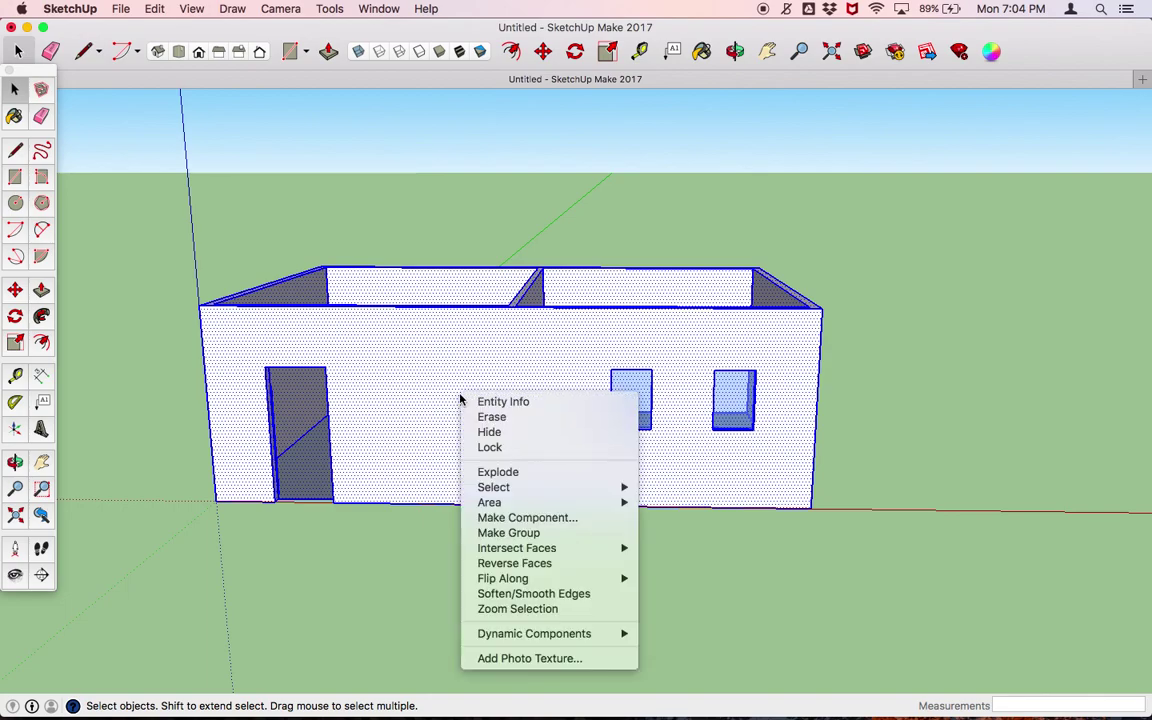
left_click(489, 532)
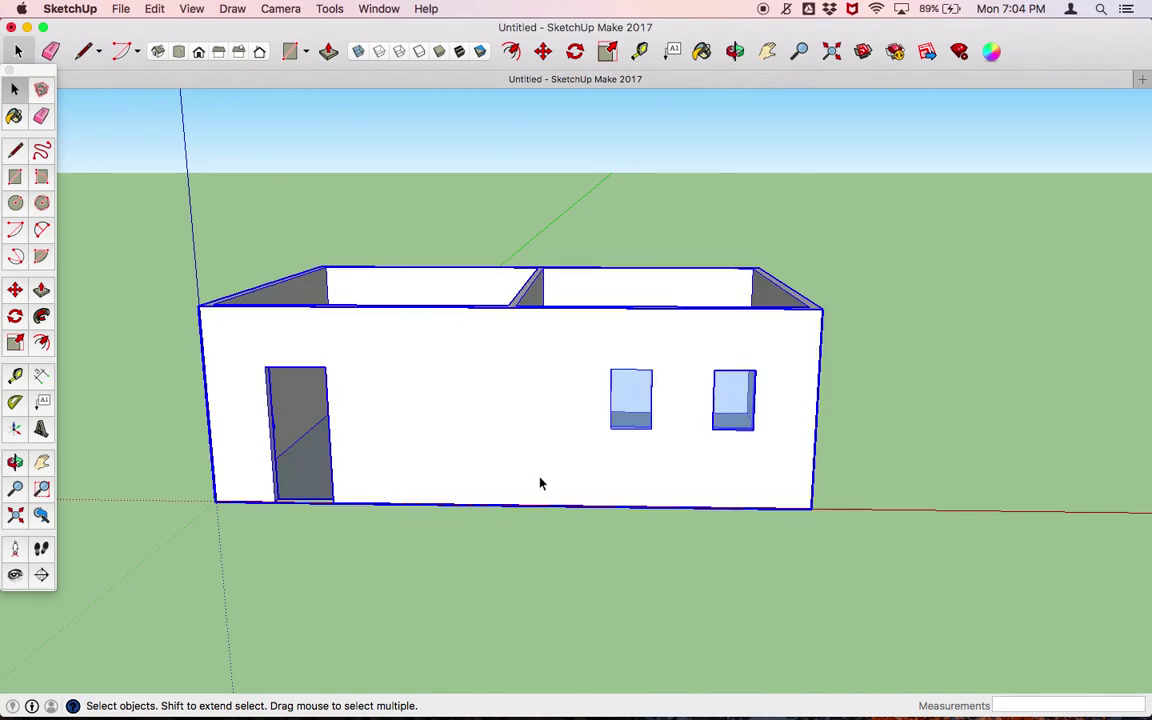